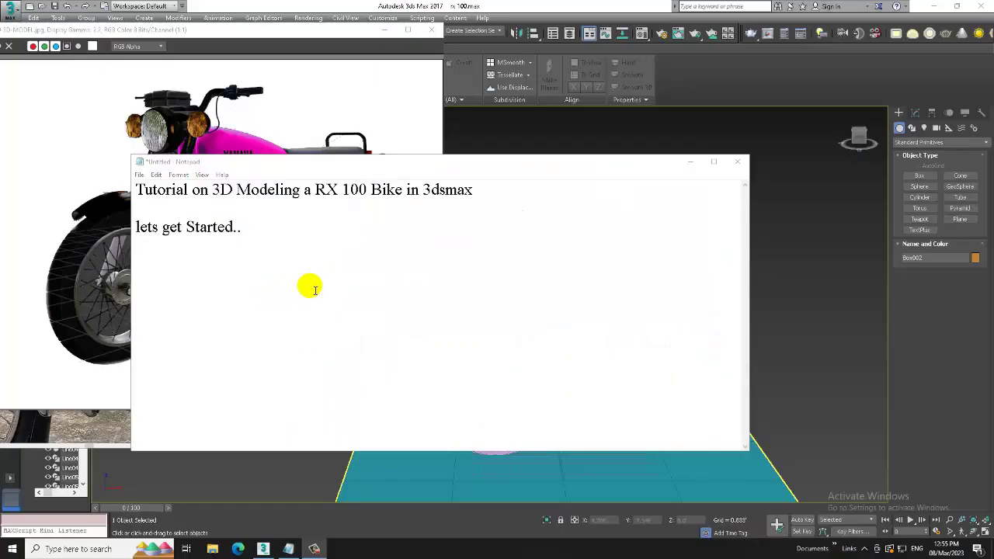
Highlight the 'Tutorial on 3D Modeling a RX 100 Bike in 3dsmax' title text in Notepad
left_click_drag(309, 288, 51, 176)
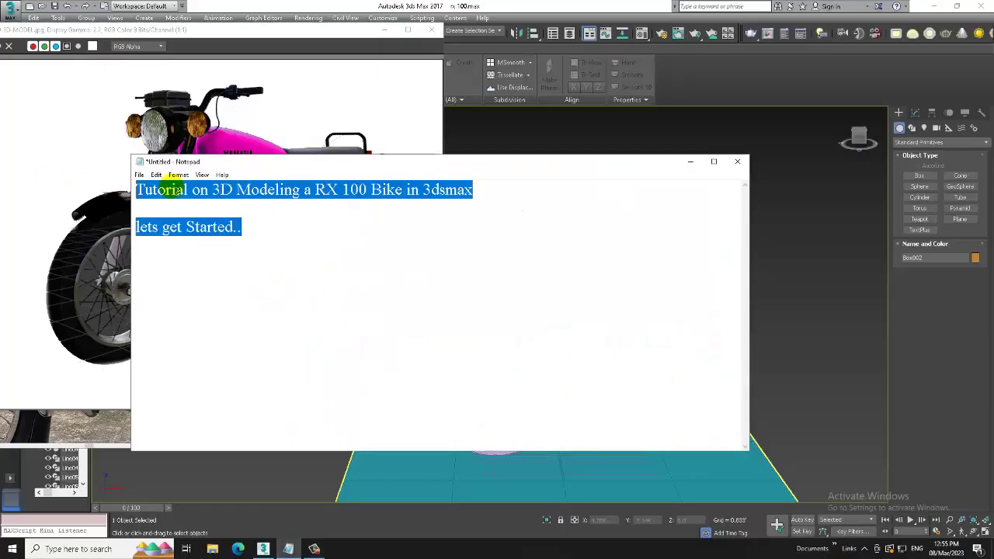
Minimize the title note and bring the close-up engine reference photo forward, zoomed in
left_click(691, 163)
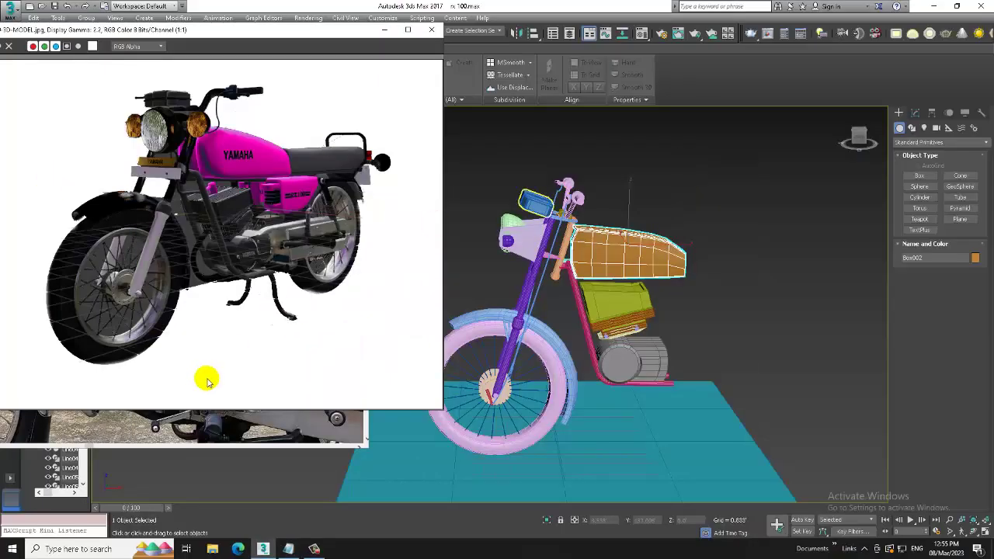
left_click(217, 419)
scroll(233, 256, "up", 2)
scroll(164, 347, "down", 1)
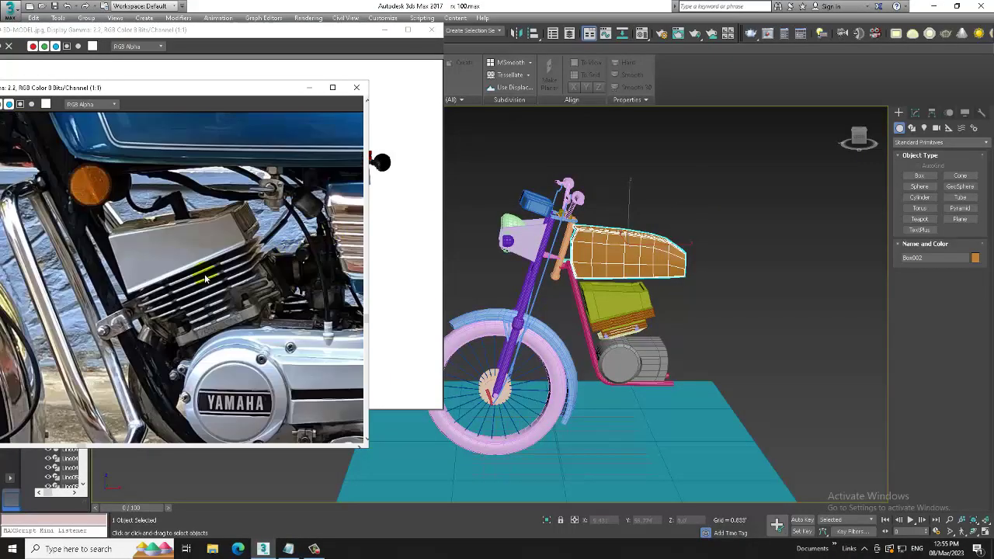
scroll(197, 283, "down", 1)
scroll(668, 299, "up", 1)
scroll(598, 315, "up", 3)
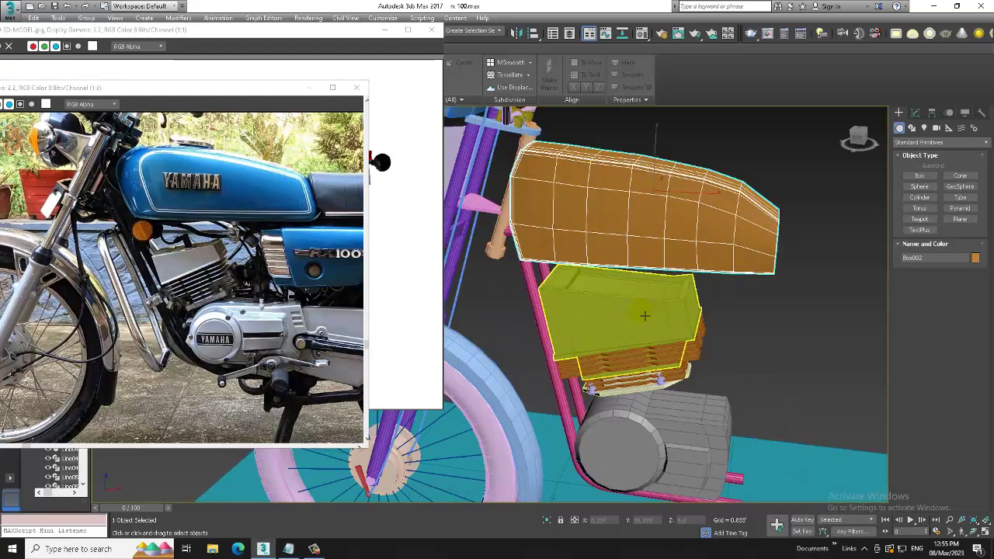
scroll(586, 318, "up", 1)
scroll(583, 320, "up", 2)
Pan and orbit the Perspective view around the engine and yellow box
middle_click_drag(613, 283, 630, 287)
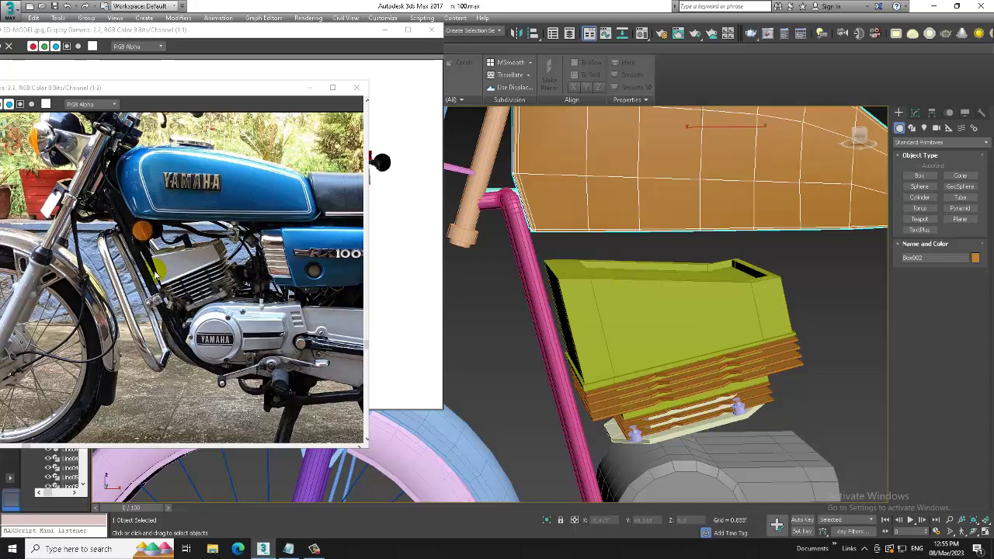
scroll(19, 260, "up", 1)
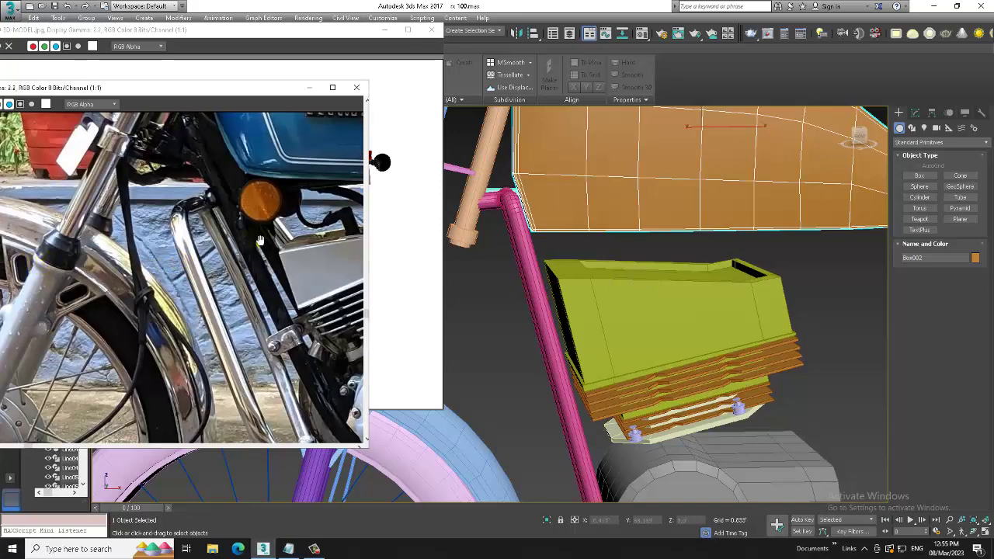
middle_click_drag(620, 298, 623, 286)
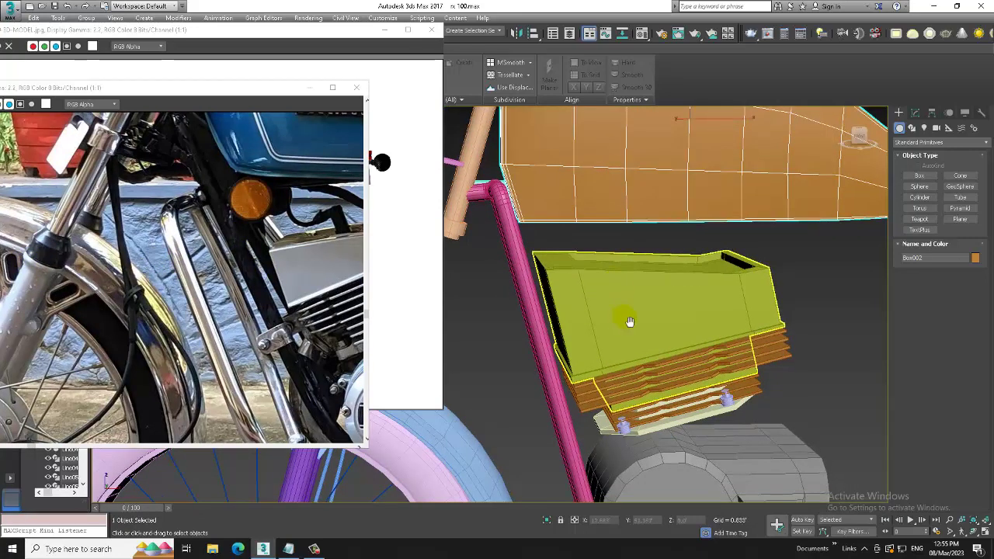
mouse_move(629, 324)
middle_mouse_down("alt")
mouse_move(631, 307)
mouse_move(716, 284)
mouse_move(670, 290)
mouse_move(681, 287)
middle_mouse_up("alt")
Switch between the four-view layout and the enlarged Left view, selecting the yellow box Box003
key("alt+w")
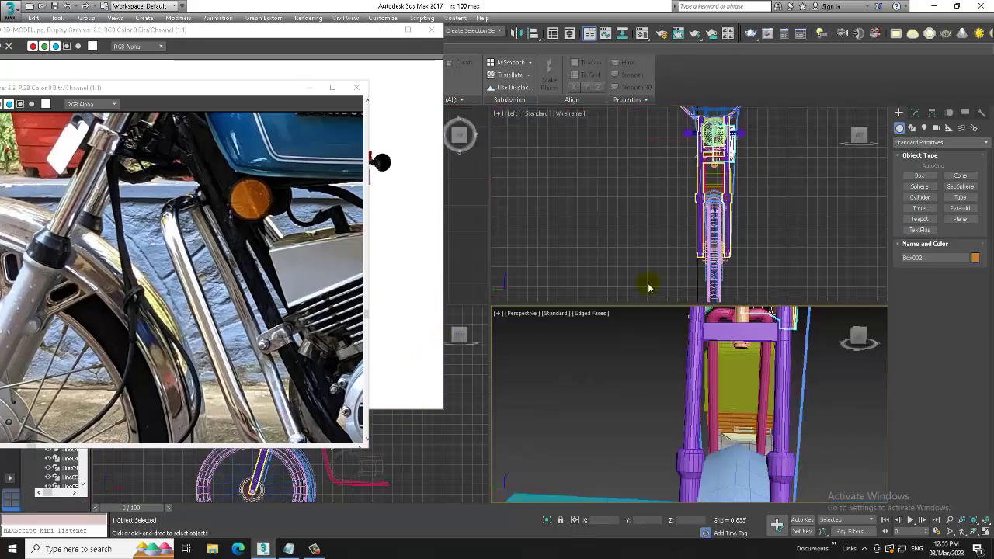
scroll(619, 210, "up", 2)
key("alt+w")
scroll(576, 251, "up", 2)
scroll(575, 250, "down", 3)
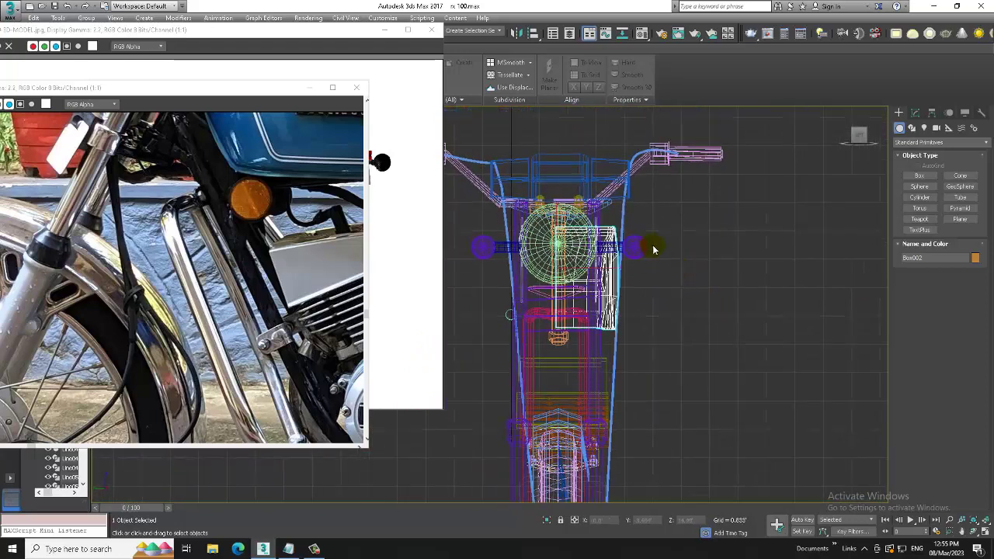
key("alt+w")
left_click(708, 364)
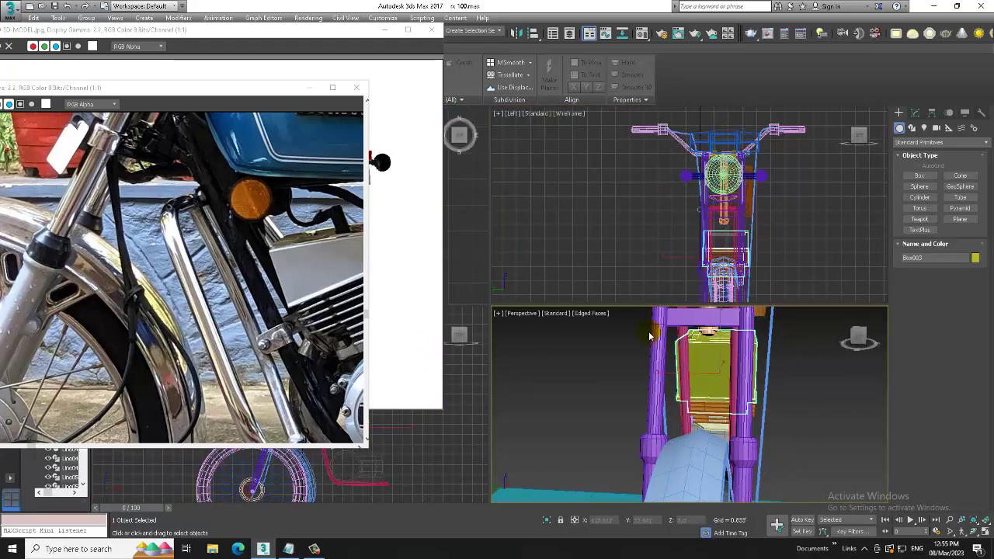
key("alt+w")
scroll(522, 290, "up", 2)
scroll(522, 290, "up", 2)
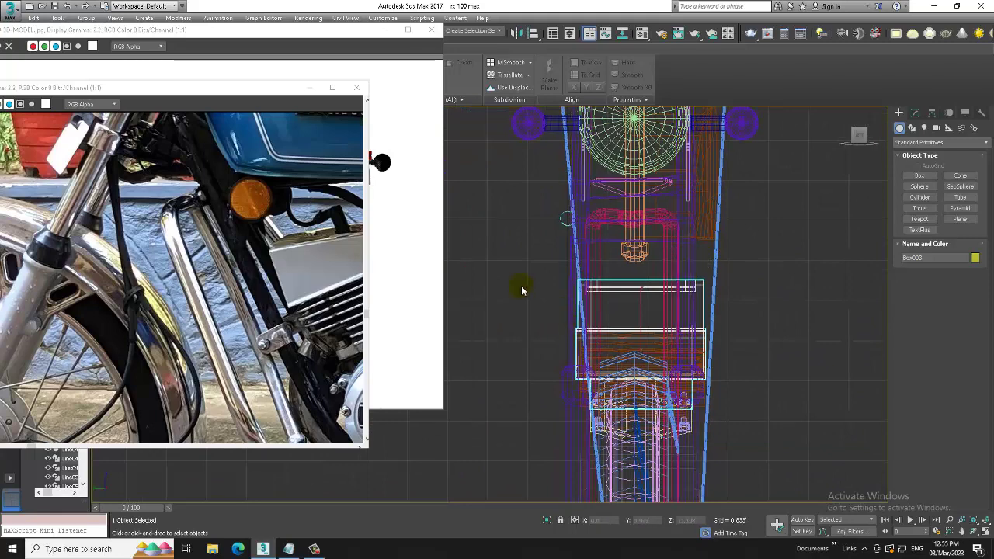
Box-select the engine-area parts and narrow the selection to the engine, removing the fork tubes
left_click_drag(753, 426, 753, 426)
key("p")
mouse_move(787, 444)
middle_mouse_down("alt")
mouse_move(694, 412)
mouse_move(814, 471)
mouse_move(792, 477)
middle_mouse_up("alt")
middle_click_drag(745, 507, 625, 351, "alt")
left_click(625, 351, "alt")
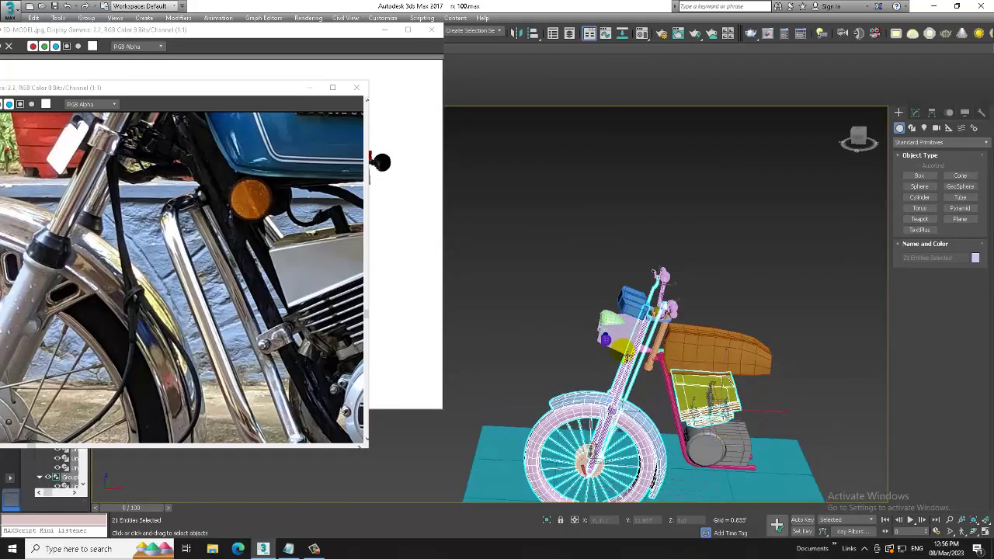
left_click_drag(680, 341, 675, 338, "alt")
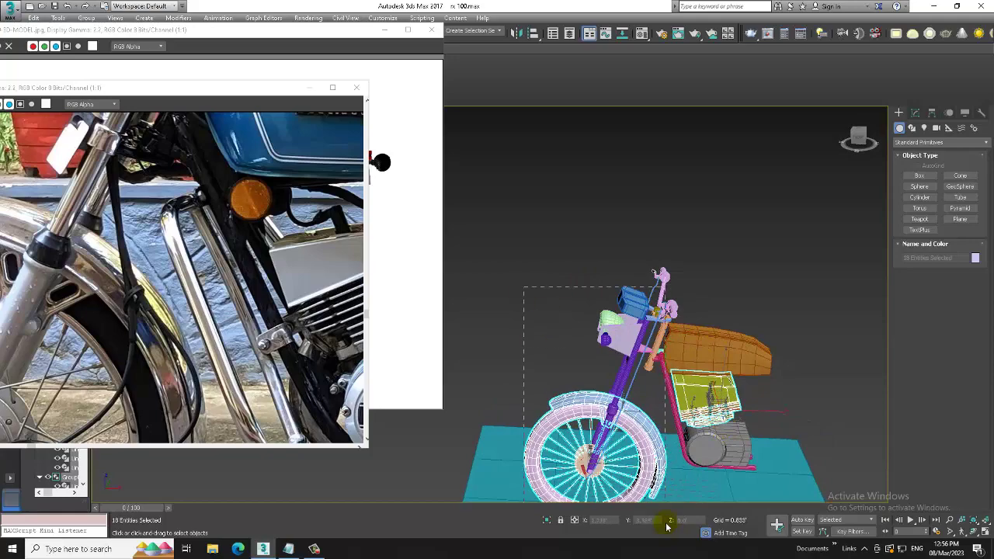
key("z")
mouse_move(699, 349)
middle_mouse_down("alt")
mouse_move(717, 404)
mouse_move(783, 401)
middle_mouse_up("alt")
Move the 13 selected engine parts sideways along X in the Left view
key("alt+w")
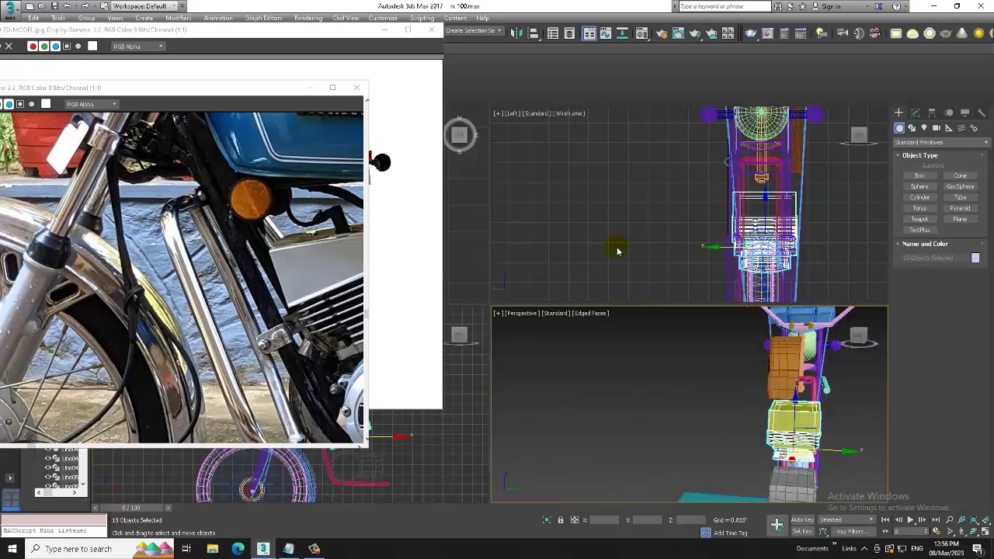
key("alt+w")
left_click_drag(615, 363, 596, 395)
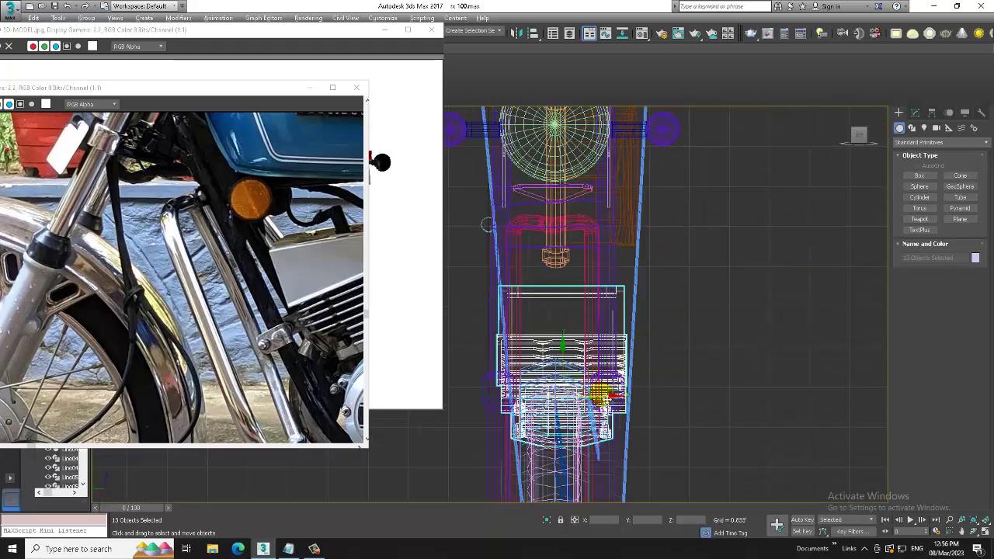
key("alt+w")
key("alt+w")
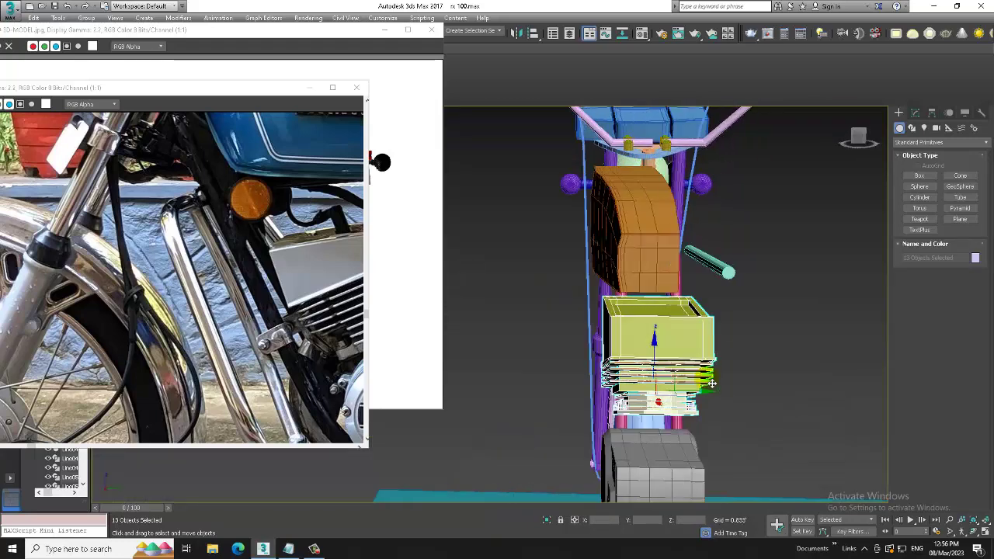
scroll(587, 332, "up", 3)
scroll(587, 332, "up", 2)
scroll(560, 344, "up", 4)
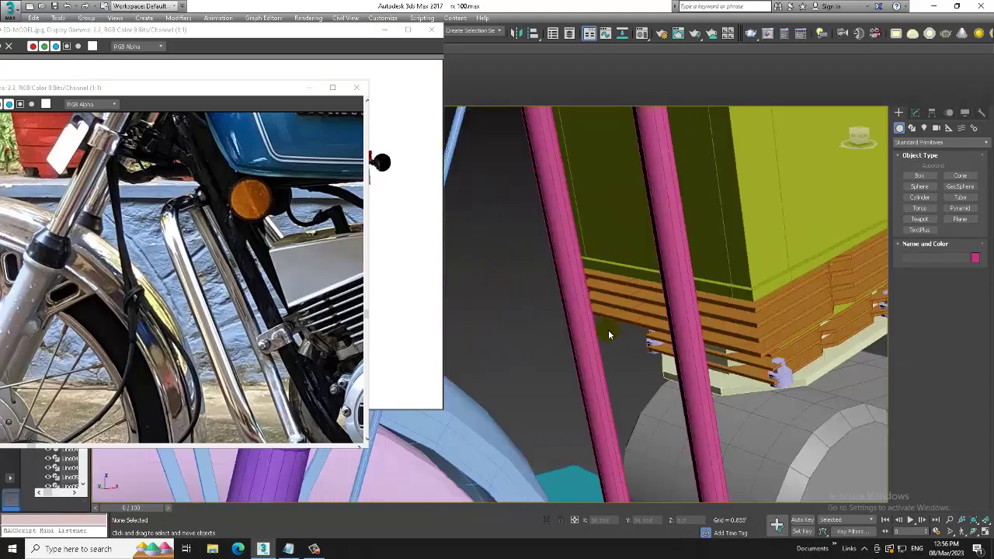
scroll(608, 329, "up", 1)
scroll(652, 345, "up", 1)
Enlarge the Top view and pan and zoom to centre the whole bike
key("alt+w")
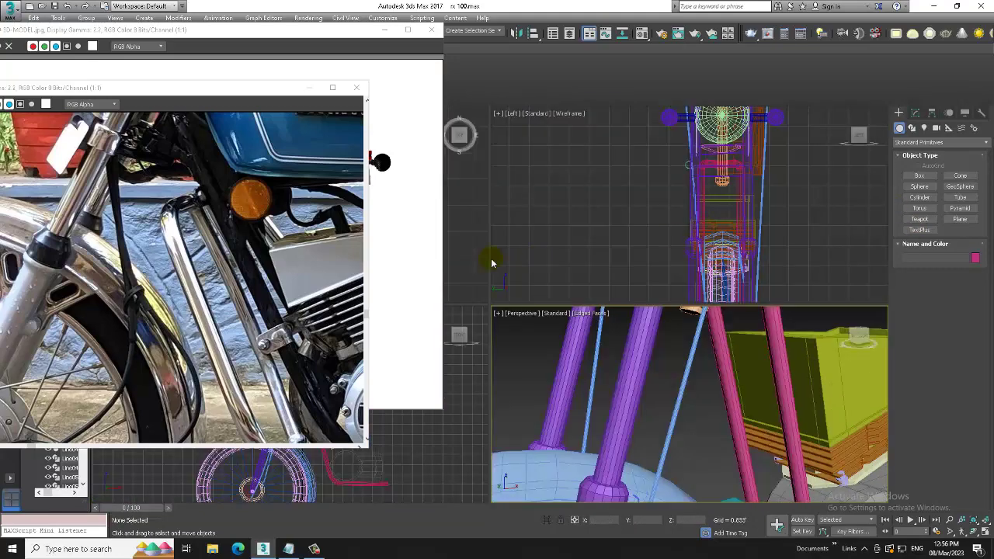
left_click(470, 222)
key("alt+w")
middle_click_drag(519, 218, 582, 222)
scroll(581, 222, "down", 2)
scroll(579, 274, "up", 2)
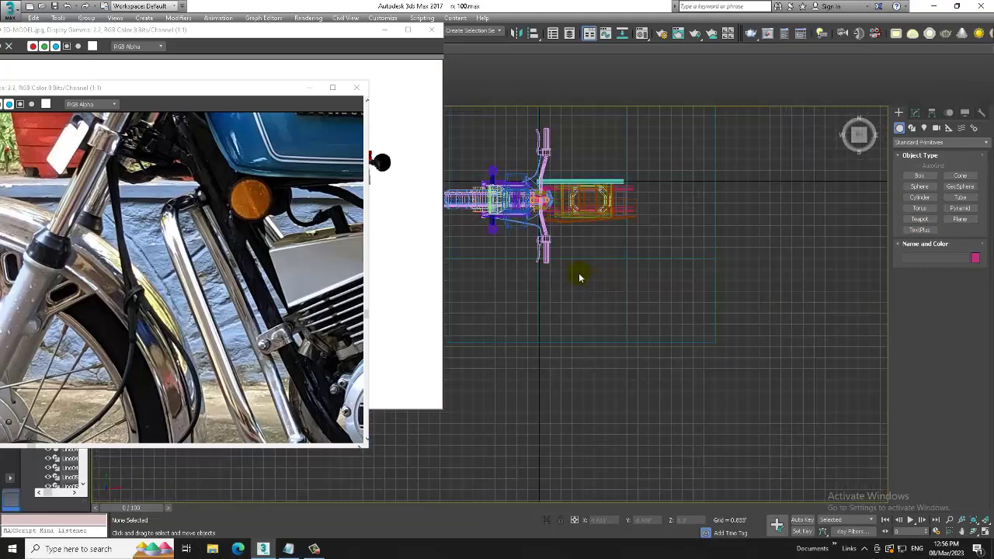
scroll(613, 271, "up", 2)
scroll(649, 271, "up", 3)
scroll(649, 271, "up", 2)
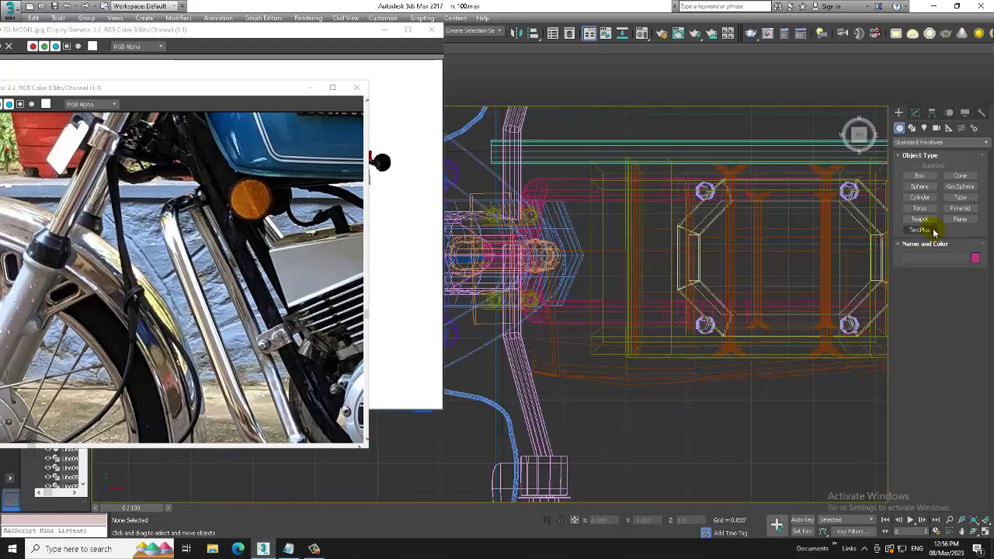
Draw the short angled spline Line054 beside the yellow box in the Top view
left_click(912, 128)
left_click(914, 183)
scroll(621, 374, "up", 2)
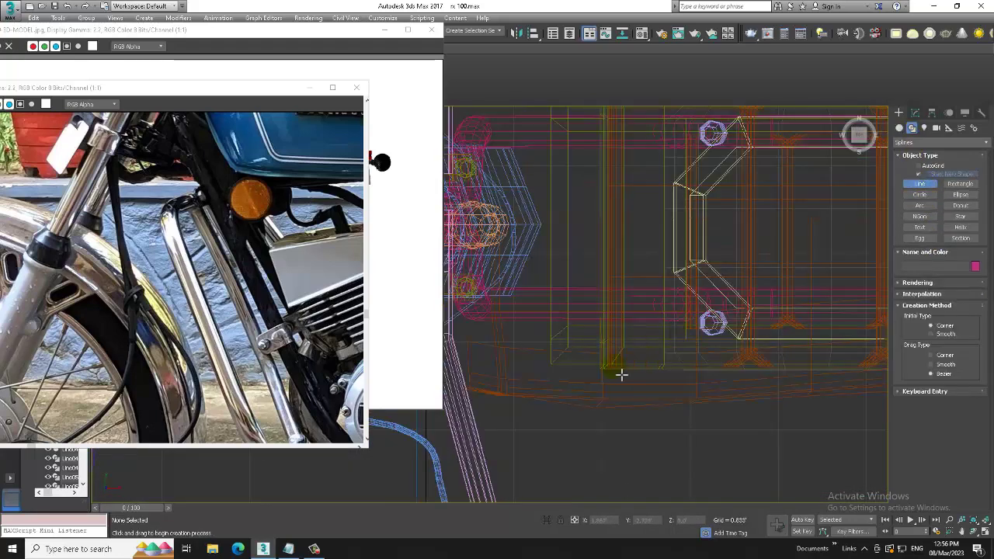
left_click(604, 364)
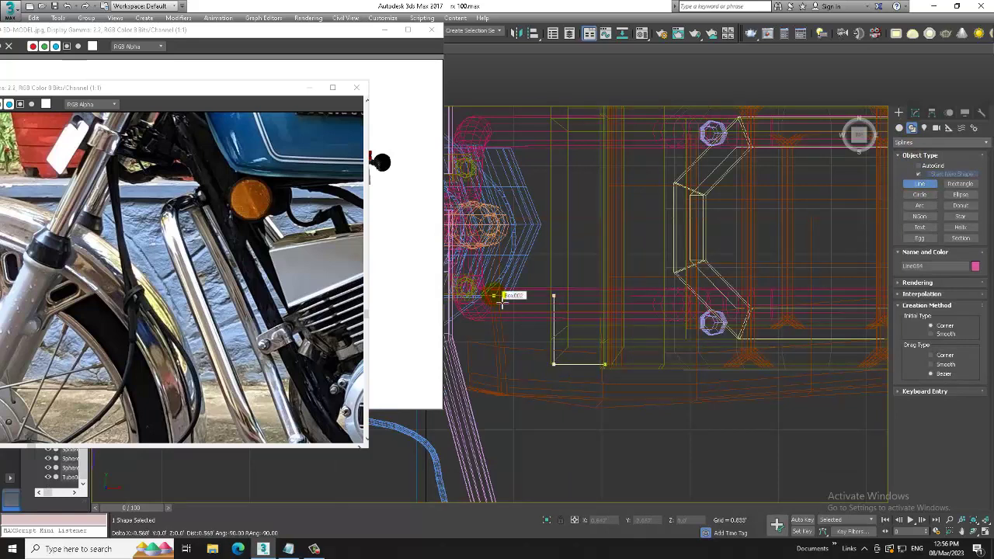
left_click(501, 304)
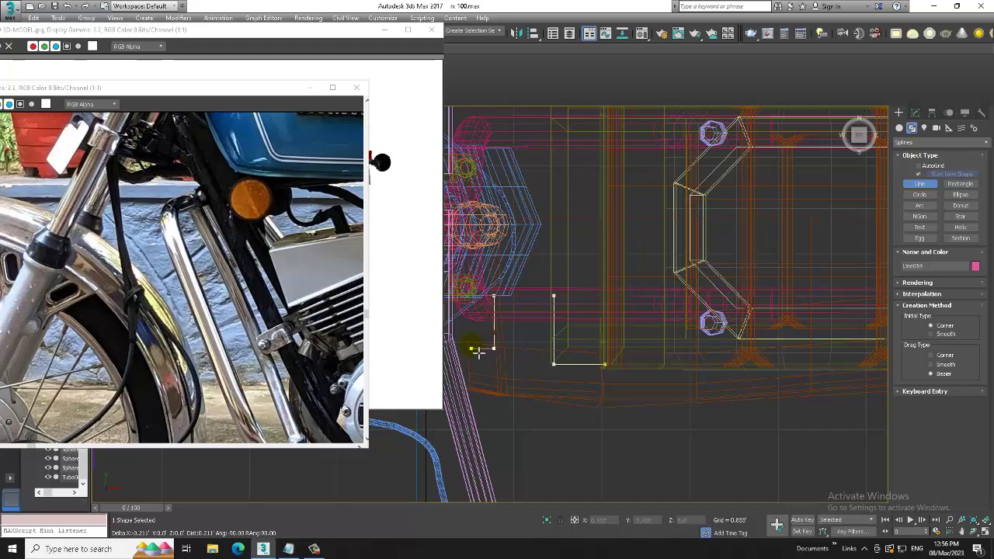
right_click(470, 344)
key("alt+w")
key("alt+w")
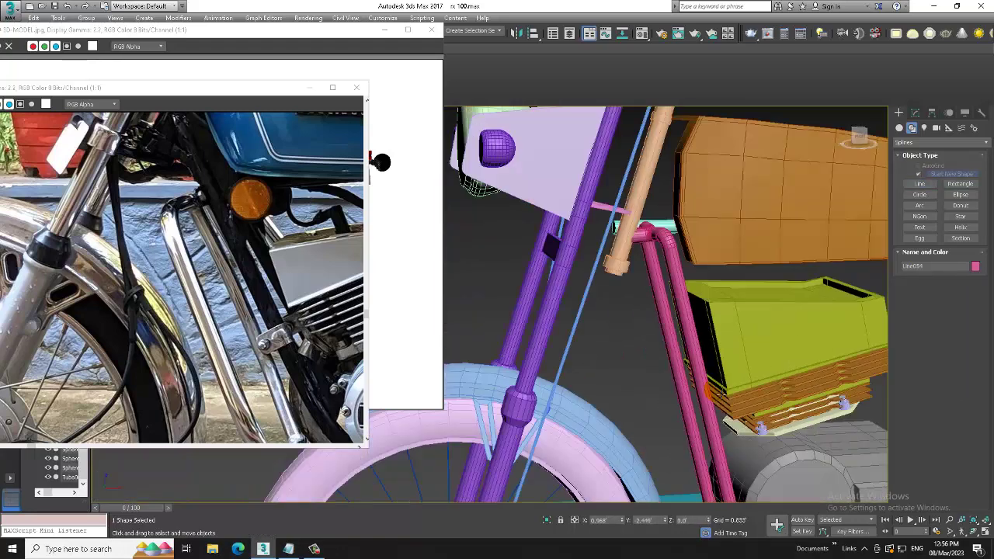
scroll(698, 350, "down", 5)
middle_click_drag(699, 350, 650, 465, "alt")
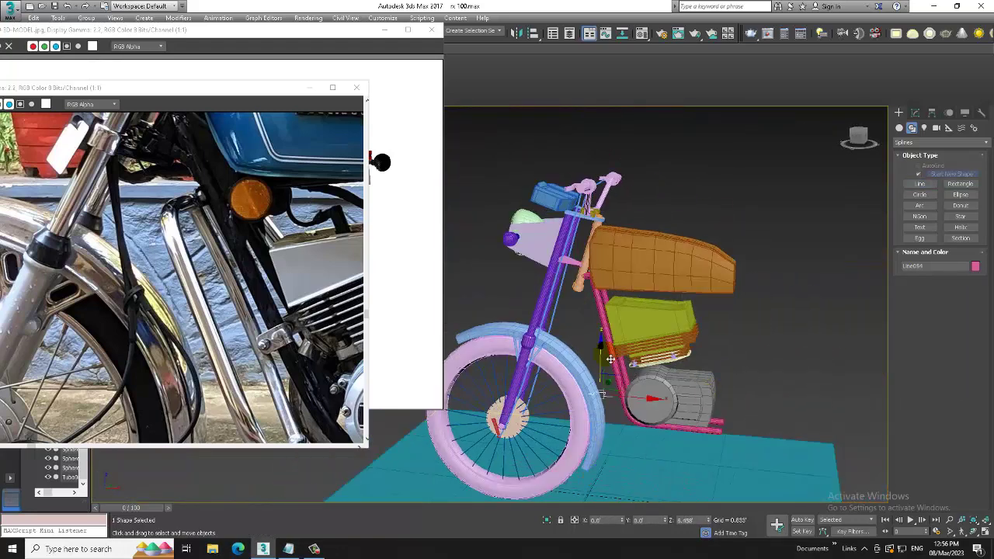
scroll(634, 335, "up", 2)
scroll(634, 336, "up", 3)
scroll(635, 335, "up", 2)
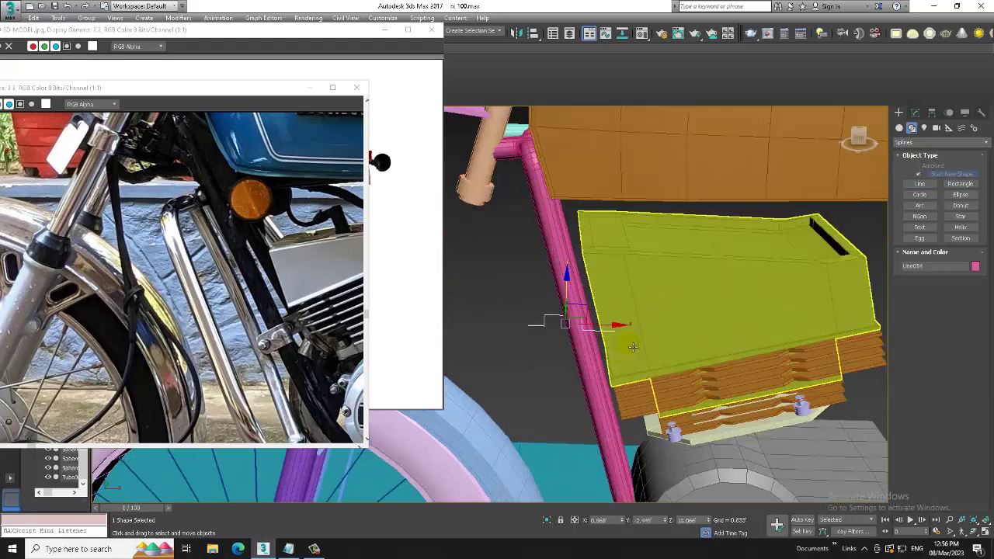
scroll(616, 340, "up", 2)
In Vertex mode, select the bracket line's corner vertices and move two of them down and right
key("1")
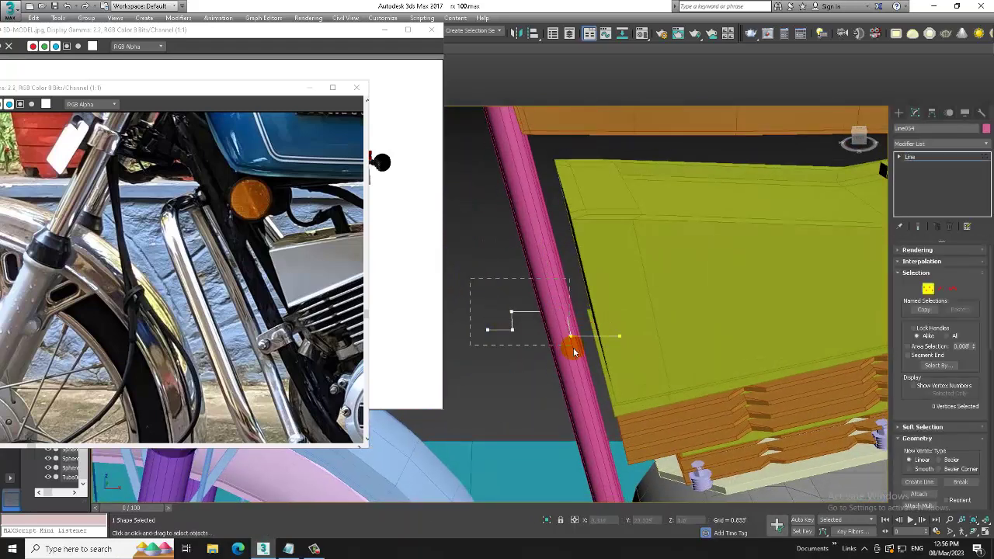
left_click_drag(536, 354, 580, 339)
key("F3")
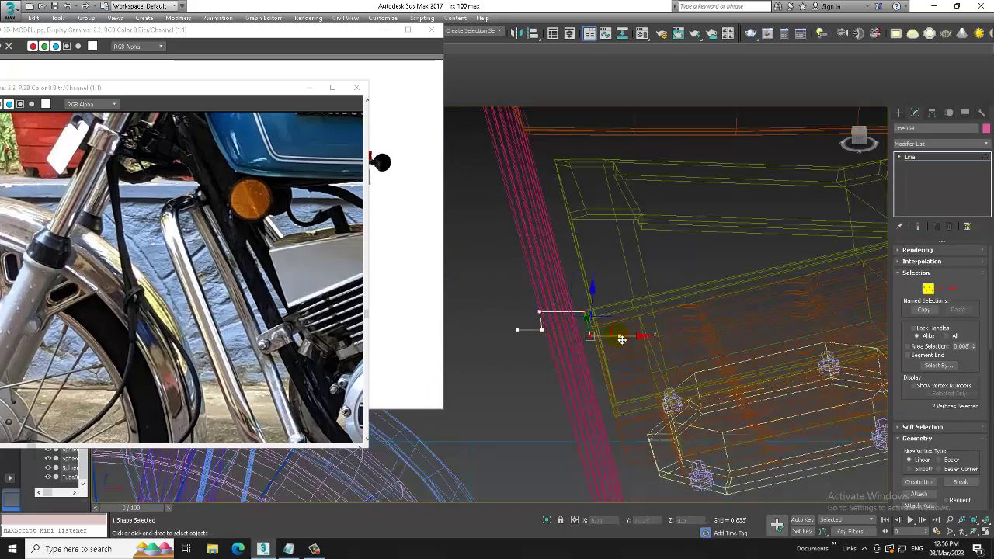
left_click_drag(557, 357, 558, 356)
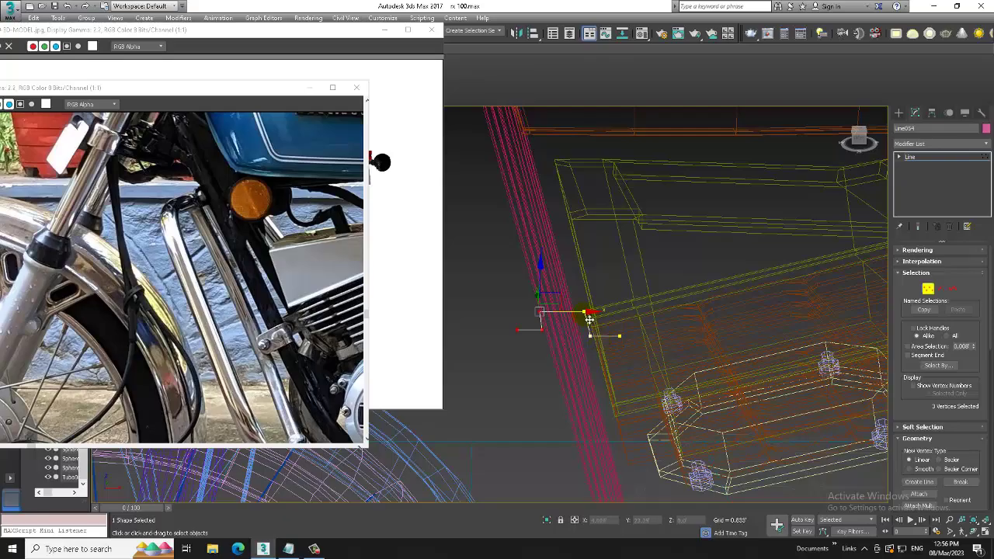
mouse_move(618, 314)
middle_mouse_down("alt")
mouse_move(728, 323)
mouse_move(593, 330)
mouse_move(601, 349)
mouse_move(698, 340)
middle_mouse_up("alt")
key("F3")
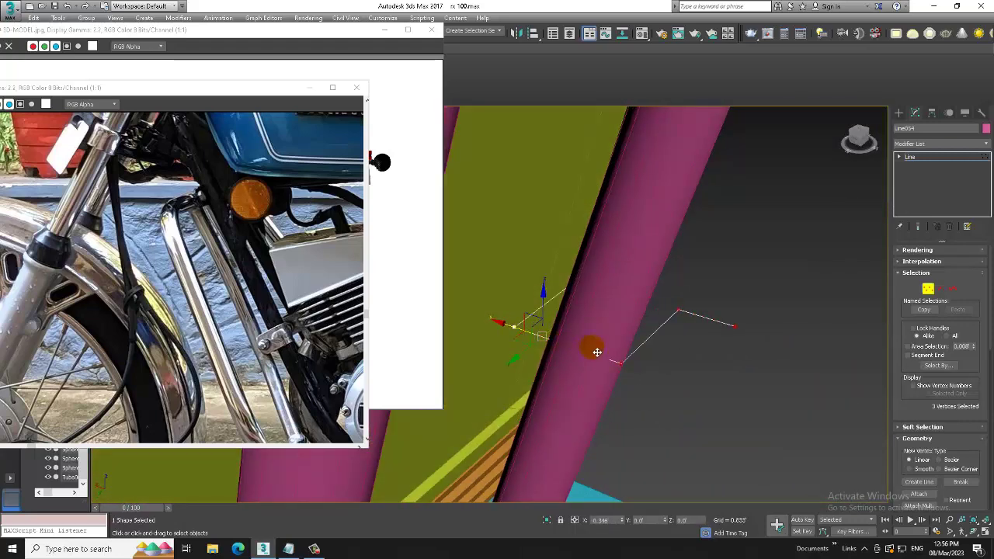
mouse_move(599, 349)
middle_mouse_down("alt")
mouse_move(542, 353)
mouse_move(693, 380)
mouse_move(550, 343)
middle_mouse_up("alt")
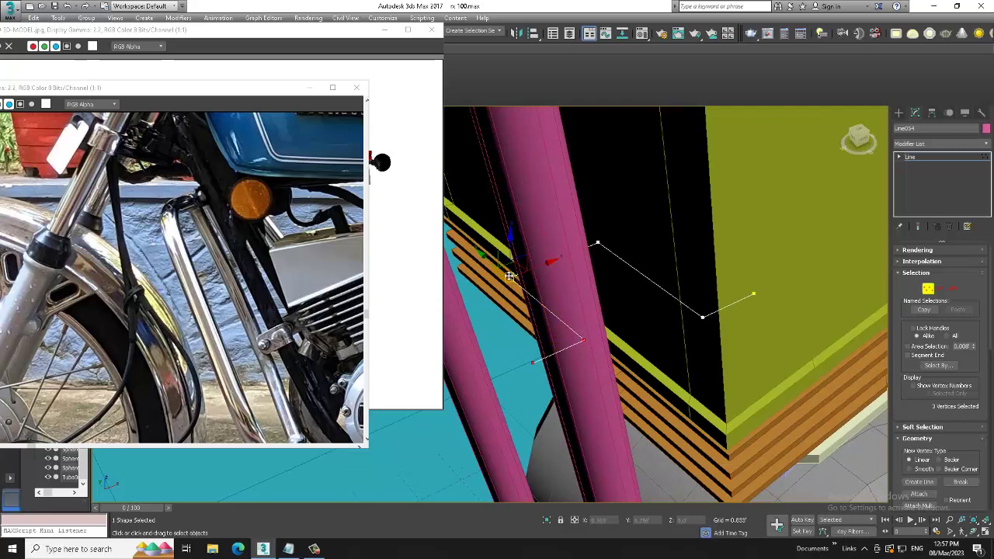
left_click_drag(614, 231, 580, 258)
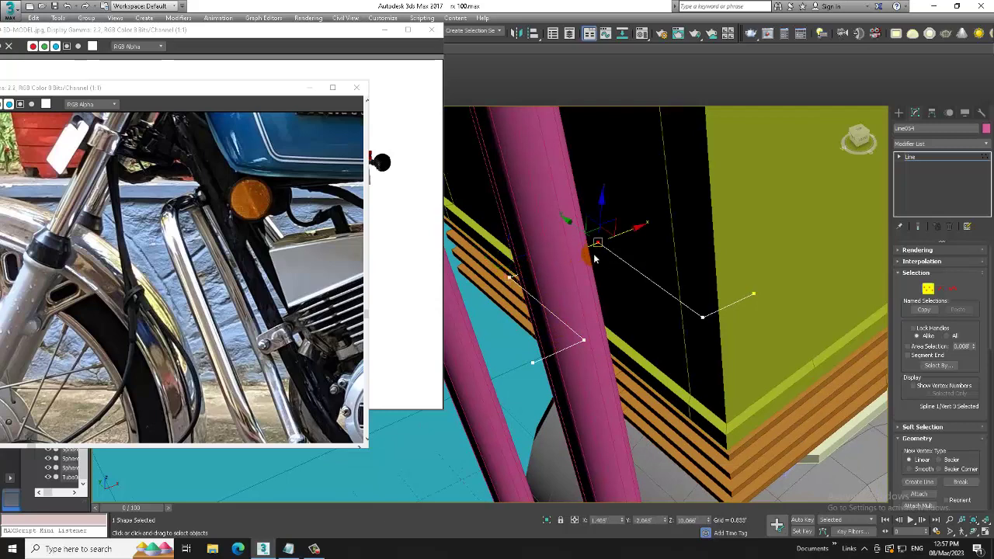
left_click(508, 277, "ctrl")
left_click_drag(490, 262, 539, 292)
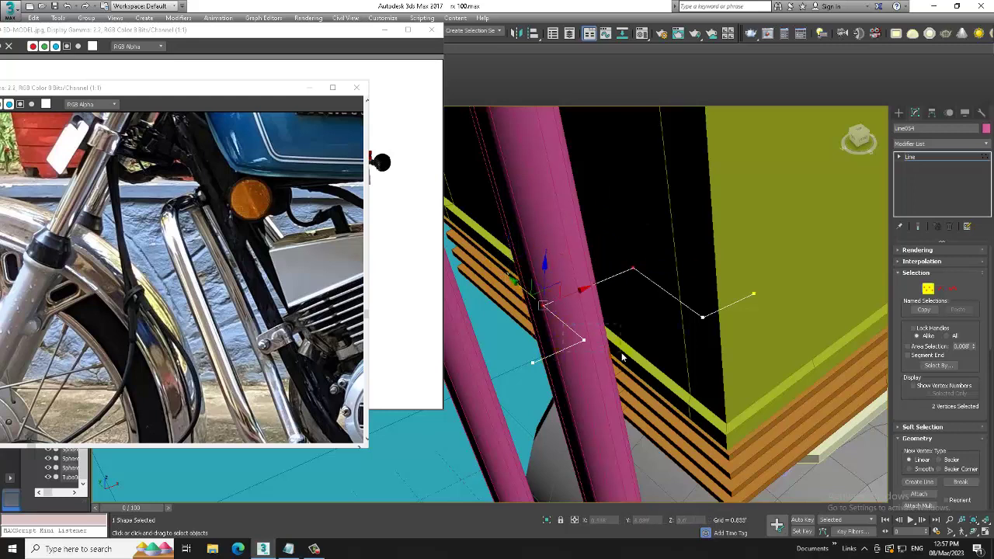
Pull the remaining vertices left and up onto the pink frame tube, lowering one
left_click(579, 338)
left_click_drag(567, 330, 483, 304)
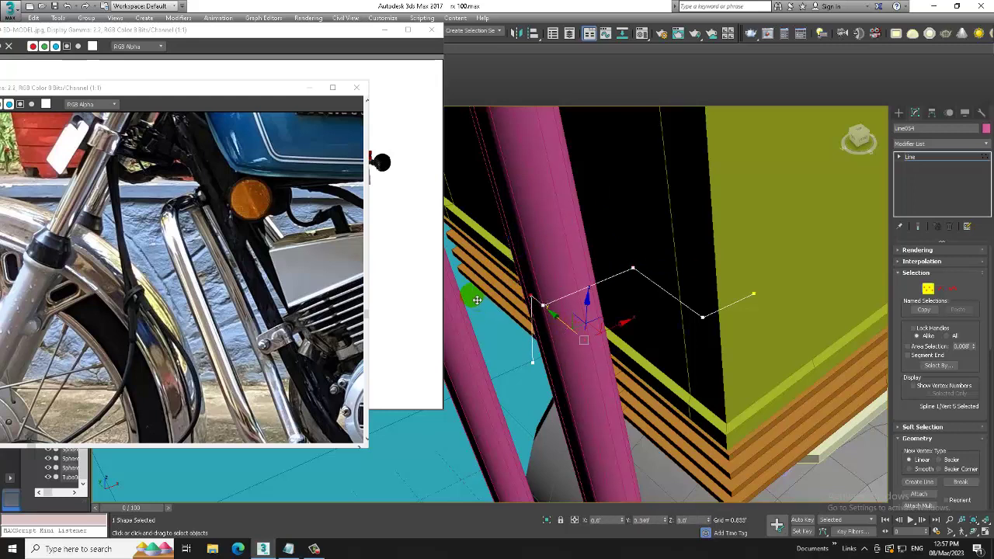
left_click_drag(554, 384, 475, 296)
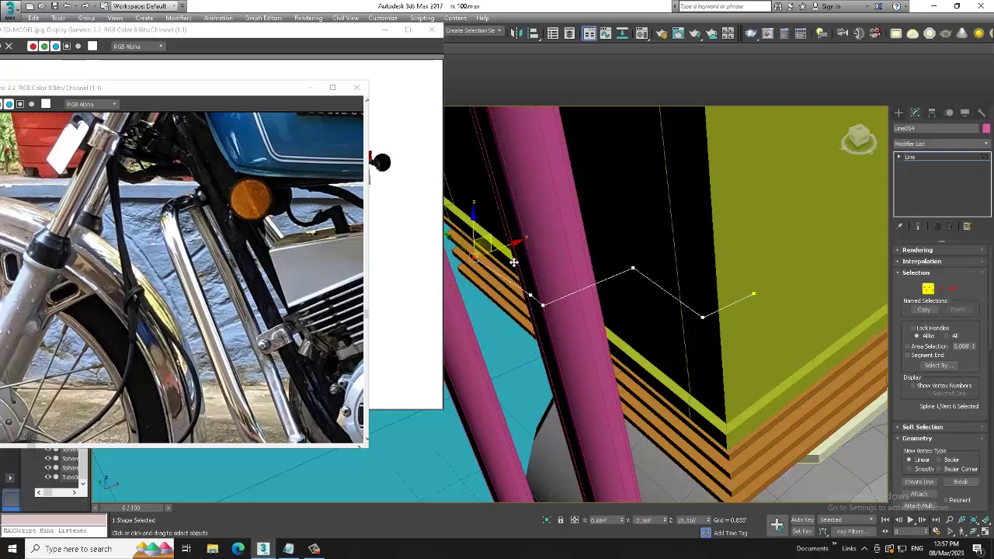
mouse_move(479, 241)
middle_mouse_down("alt")
mouse_move(414, 280)
mouse_move(495, 230)
middle_mouse_up("alt")
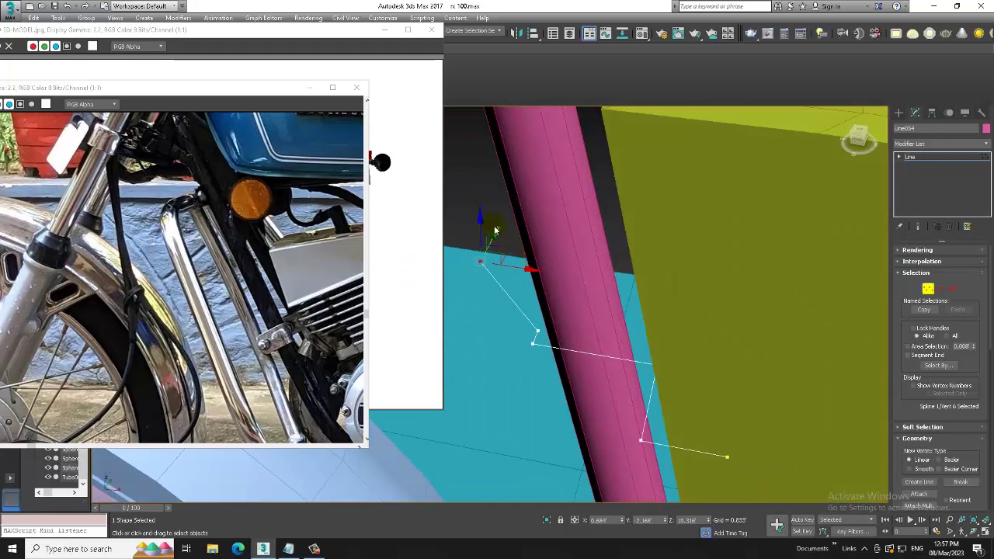
mouse_move(484, 225)
left_mouse_down()
mouse_move(504, 282)
mouse_move(546, 319)
left_mouse_up()
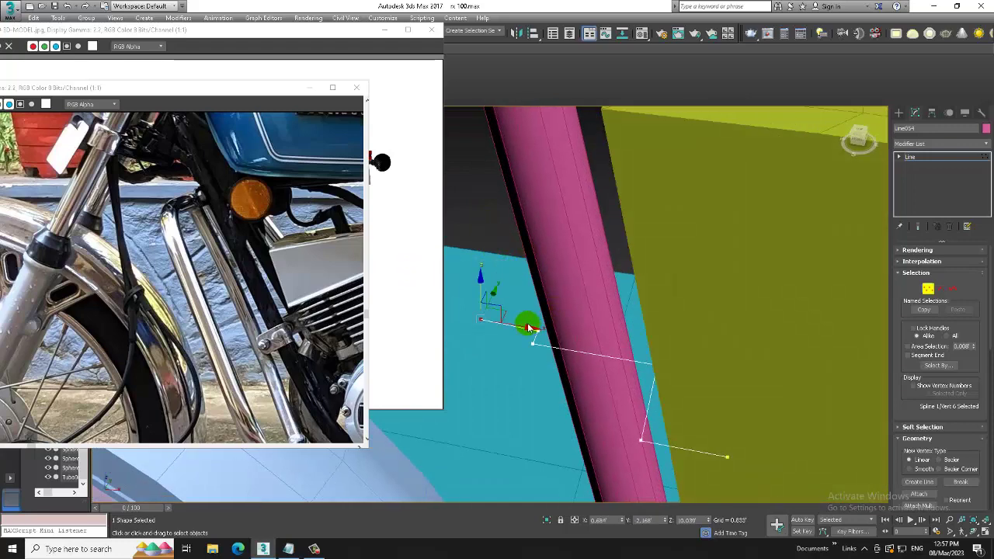
left_click(532, 339)
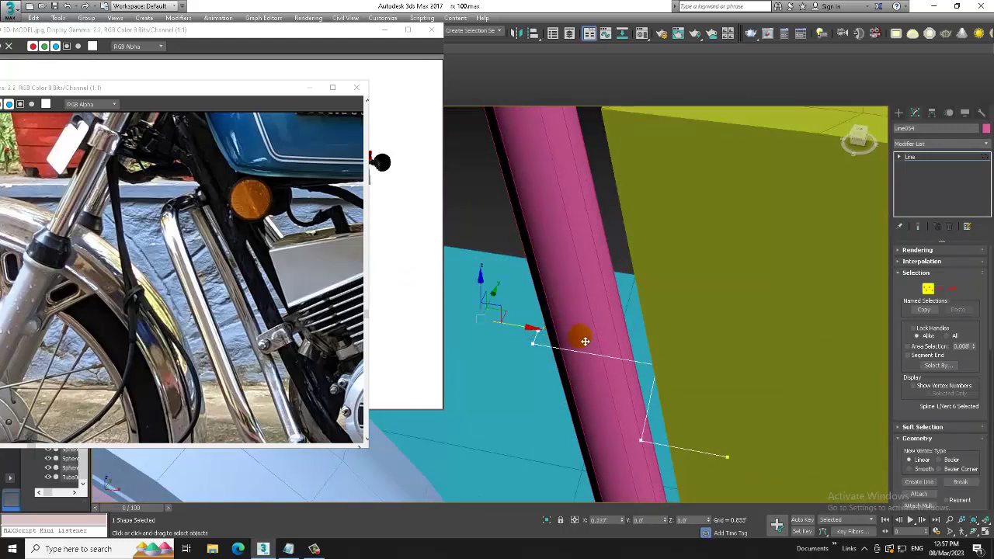
mouse_move(446, 339)
middle_mouse_down("alt")
mouse_move(572, 328)
mouse_move(516, 328)
middle_mouse_up("alt")
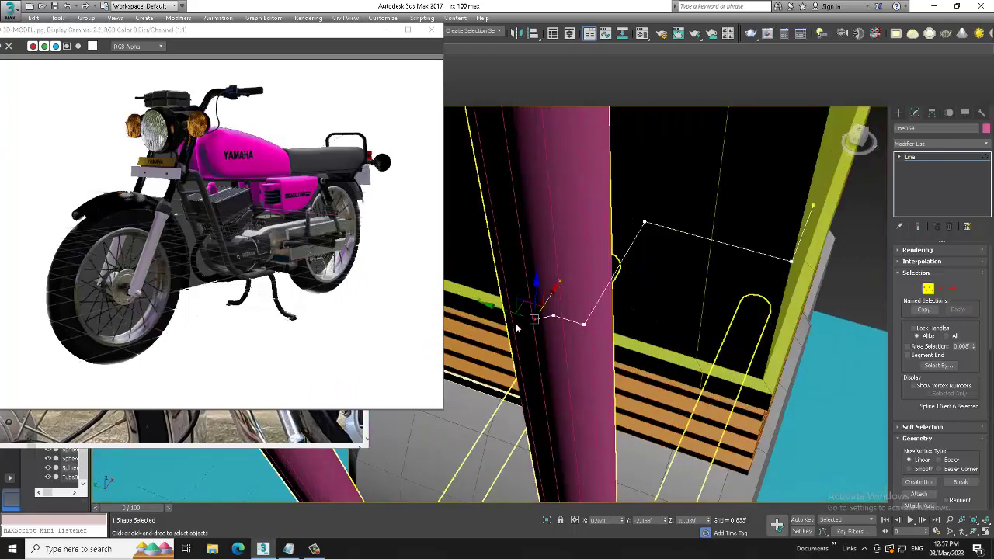
mouse_move(459, 297)
middle_mouse_down("alt")
mouse_move(643, 302)
mouse_move(588, 306)
middle_mouse_up("alt")
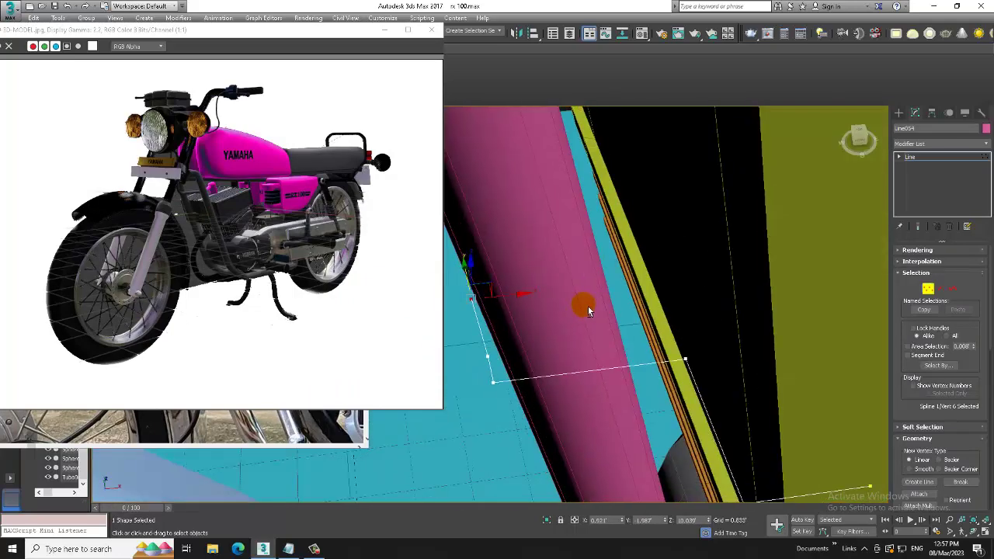
Make Line054 render in renderer and viewport as a Rectangular 0.515 × 0.073 strip
mouse_move(529, 296)
middle_mouse_down("alt")
mouse_move(579, 336)
mouse_move(628, 317)
mouse_move(685, 342)
middle_mouse_up("alt")
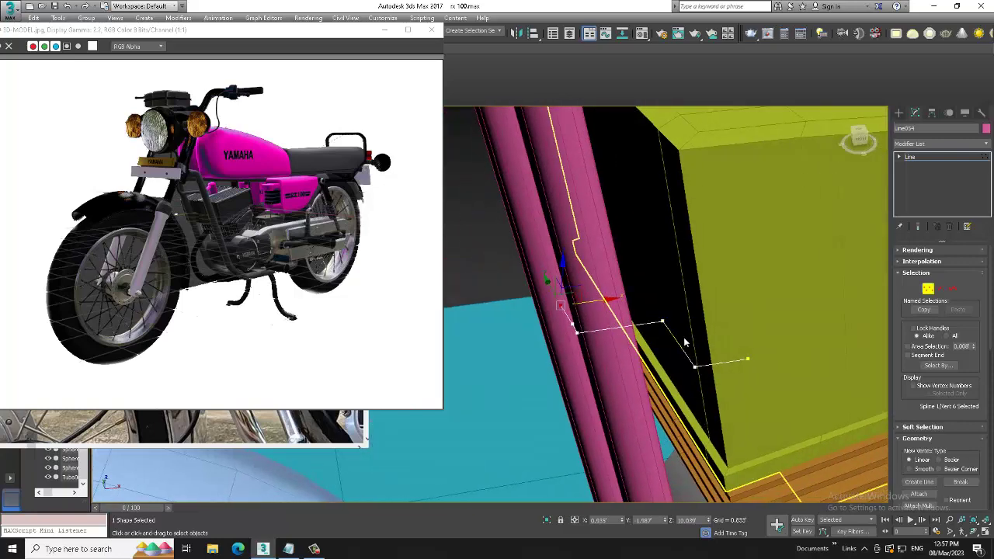
left_click(917, 250)
left_click(916, 261)
left_click(913, 269)
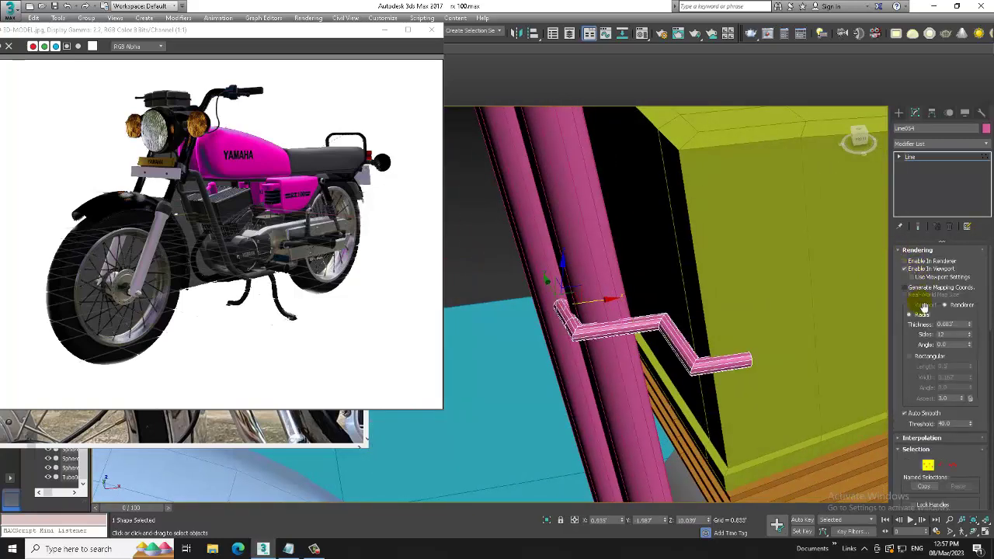
left_click(922, 358)
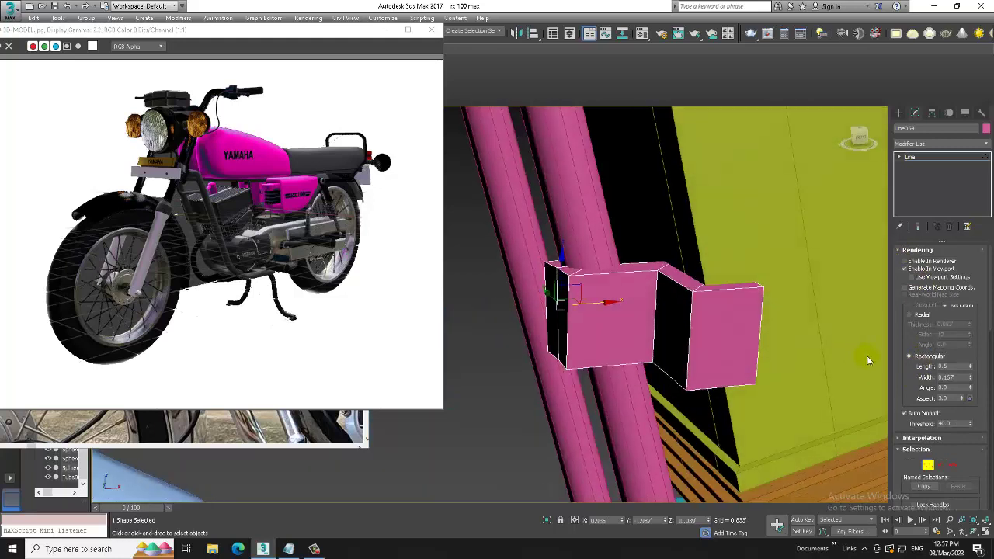
left_click_drag(970, 370, 983, 405)
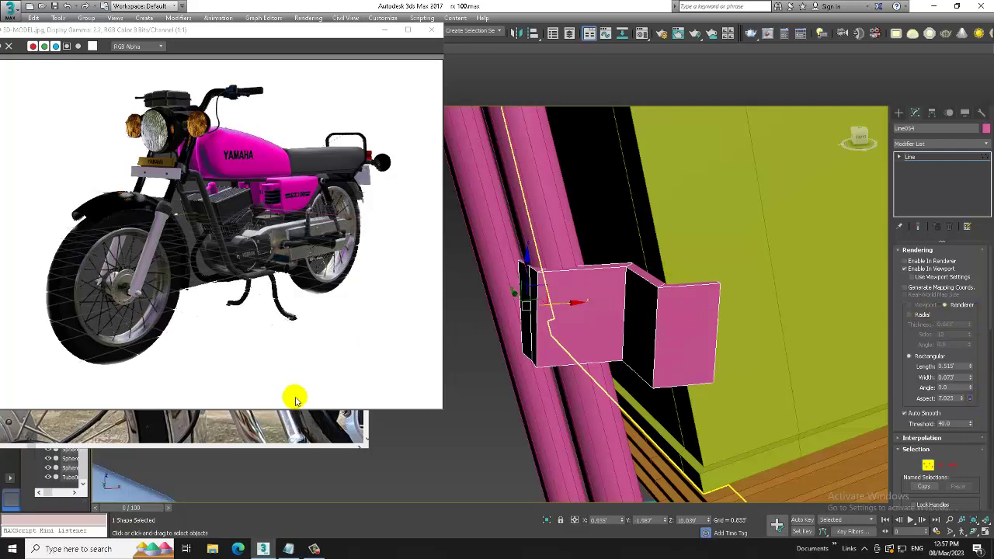
left_click(279, 423)
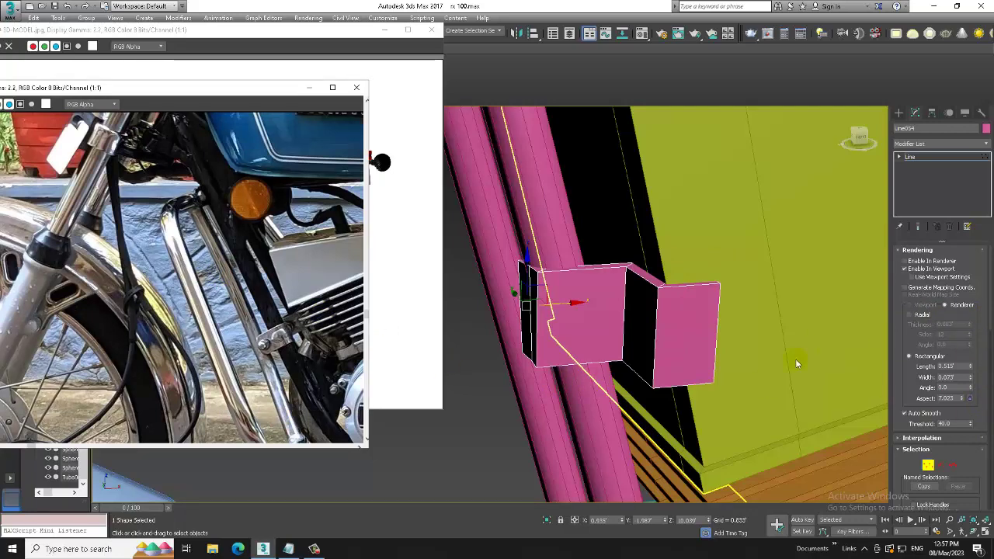
Adjust a bracket vertex, then fillet the two selected corners by 0.33
middle_click_drag(588, 329, 599, 329, "alt")
left_click(910, 157)
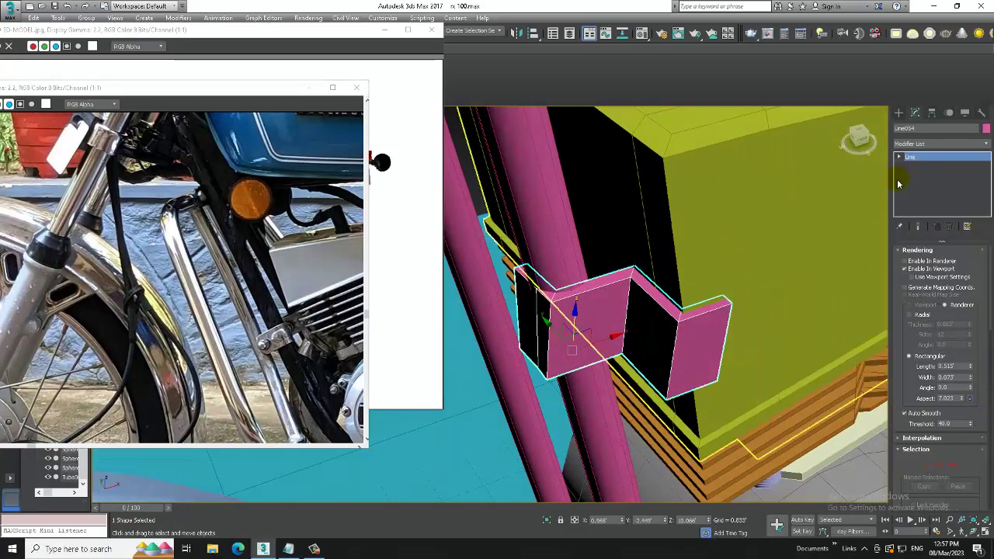
left_click(910, 166)
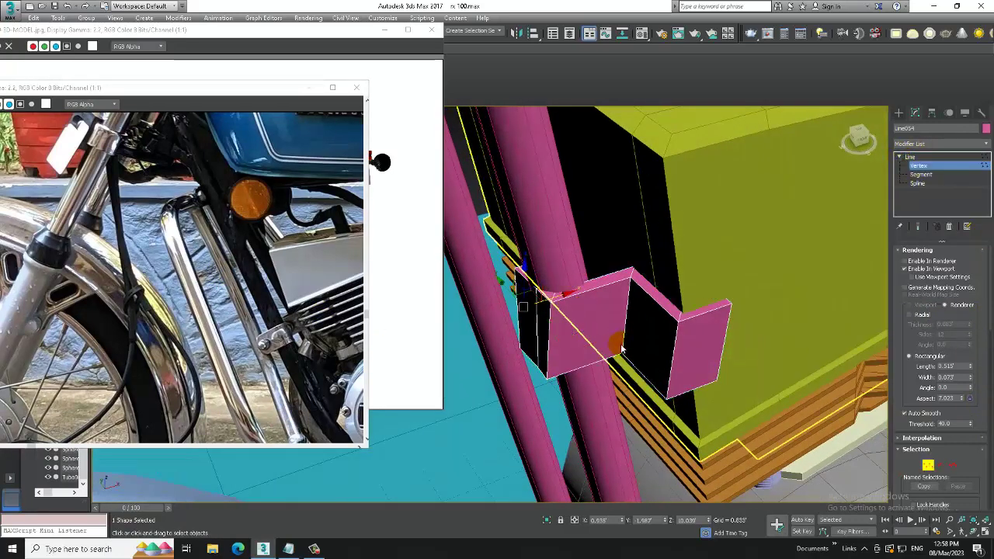
left_click_drag(522, 307, 550, 336)
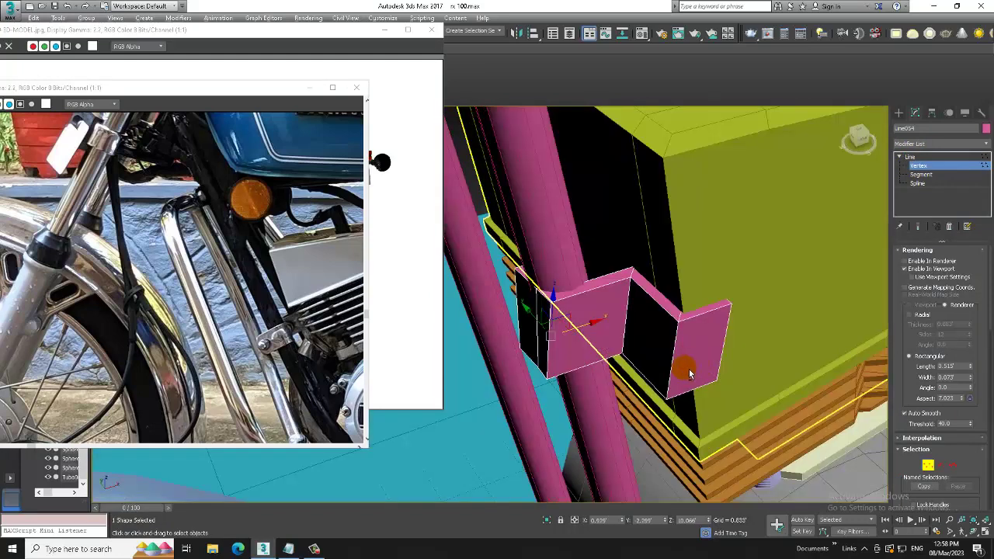
middle_click_drag(689, 373, 661, 350, "alt")
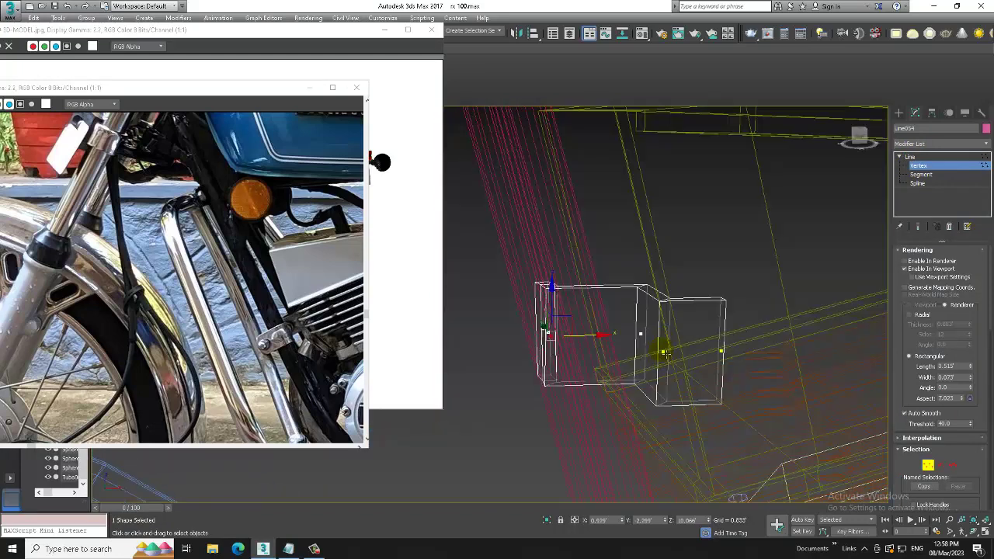
middle_click_drag(553, 345, 671, 357, "alt")
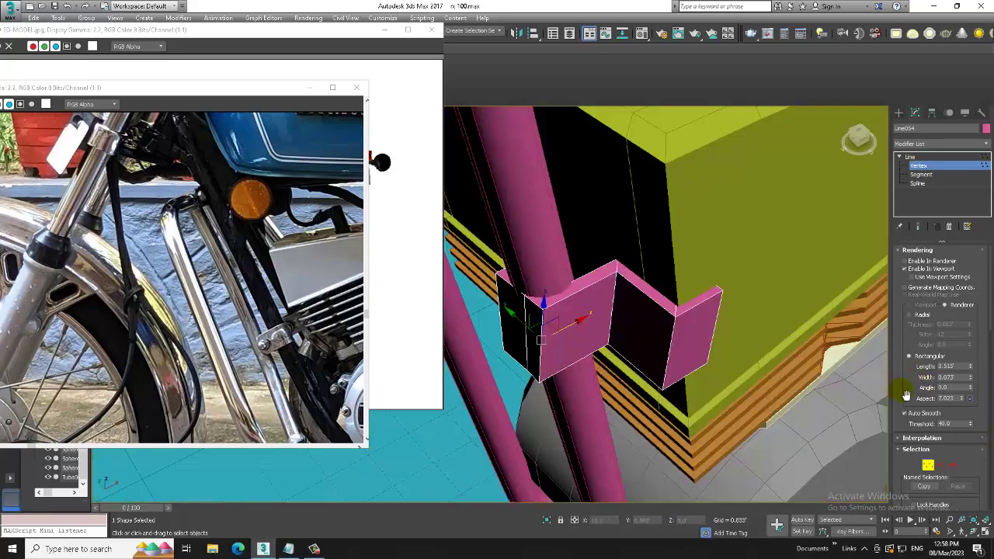
left_click_drag(905, 395, 883, 59)
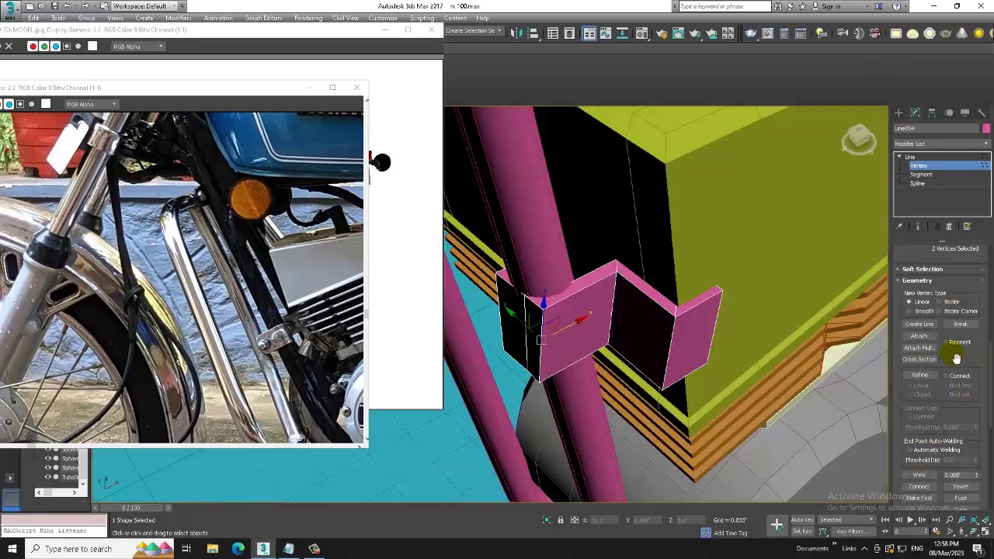
left_click_drag(956, 357, 954, 248)
left_click(922, 425)
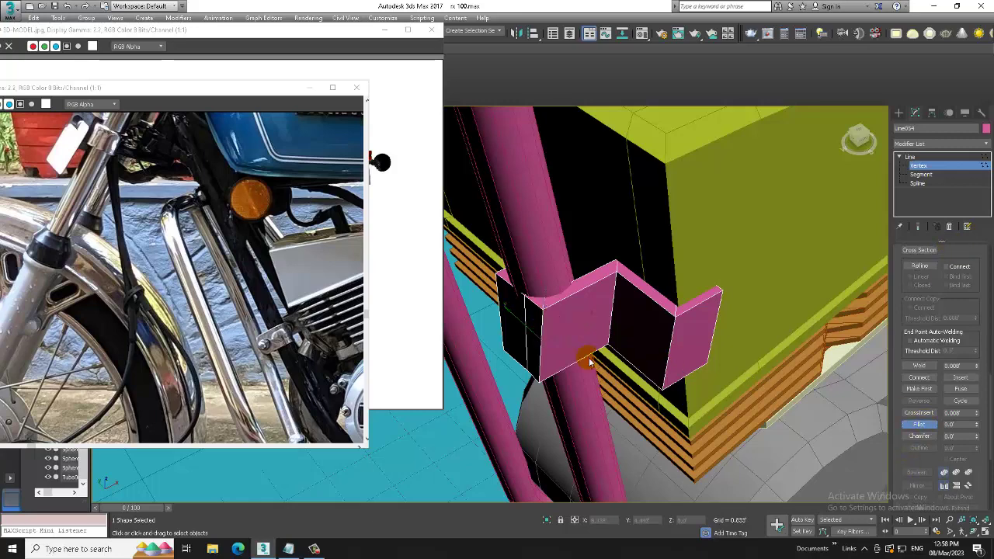
left_click_drag(542, 350, 536, 332)
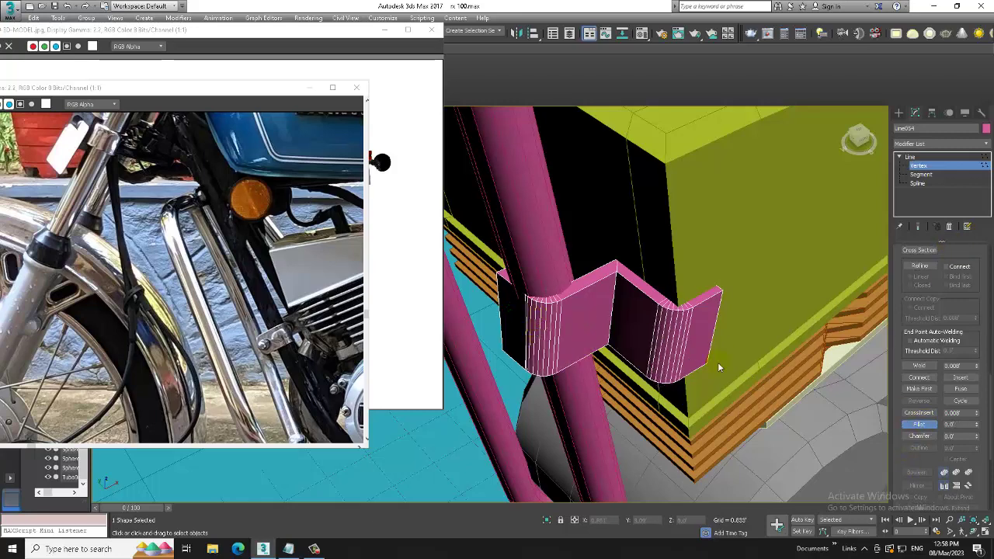
middle_click_drag(717, 362, 703, 342, "alt")
Rotate the whole bracket in the side view so it tilts along the frame
left_click(935, 158)
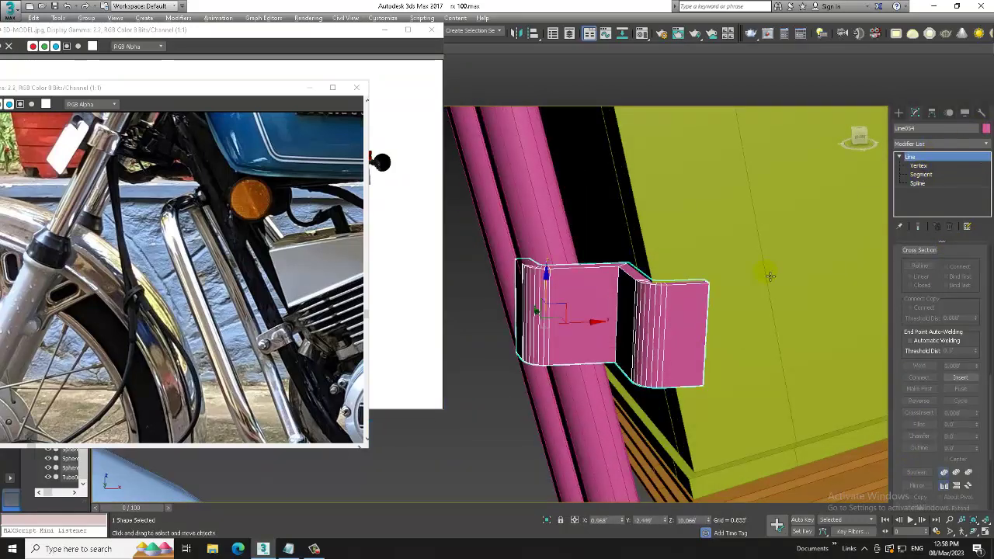
key("alt+w")
key("alt+w")
key("z")
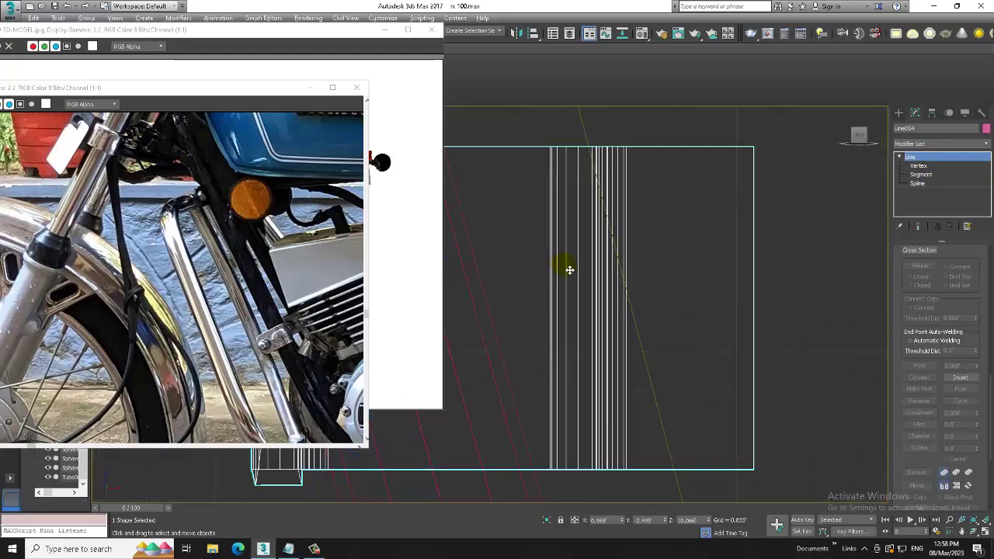
mouse_move(570, 268)
middle_mouse_down("alt")
mouse_move(611, 254)
mouse_move(551, 230)
middle_mouse_up("alt")
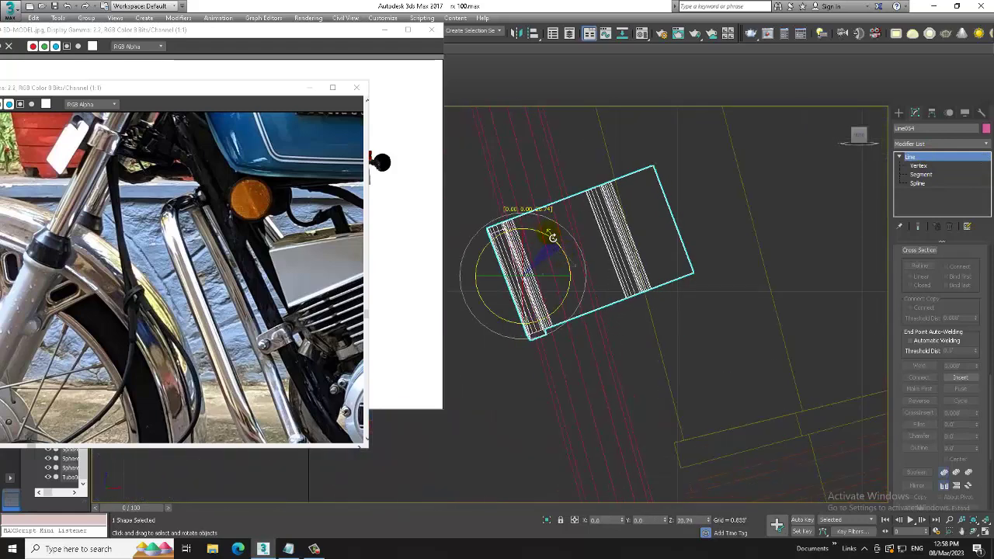
Cut the strip's Rendering Length down to 0.366
key("alt+w")
key("alt+w")
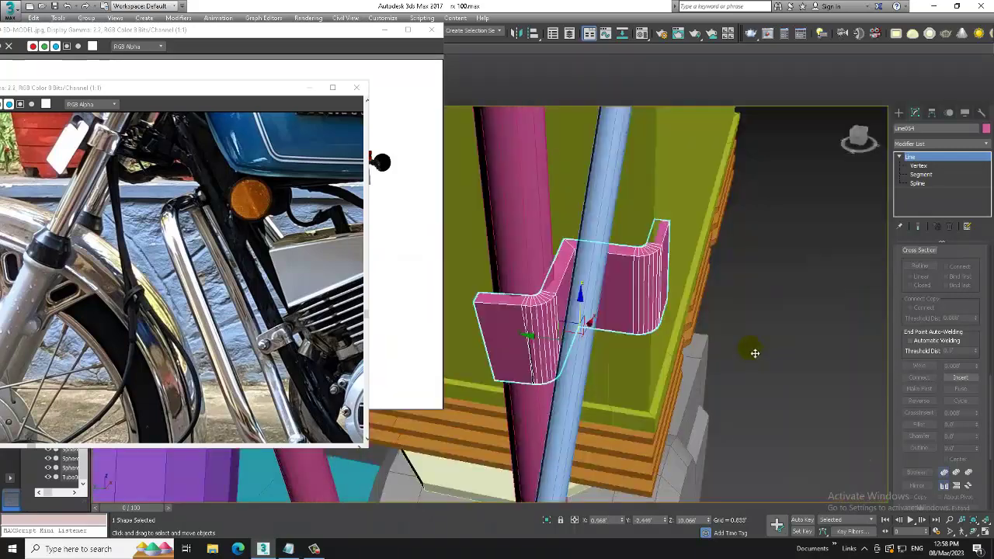
mouse_move(754, 350)
middle_mouse_down("alt")
mouse_move(665, 350)
mouse_move(699, 372)
mouse_move(738, 435)
middle_mouse_up("alt")
scroll(649, 336, "down", 3)
scroll(738, 435, "up", 4)
scroll(929, 355, "up", 5)
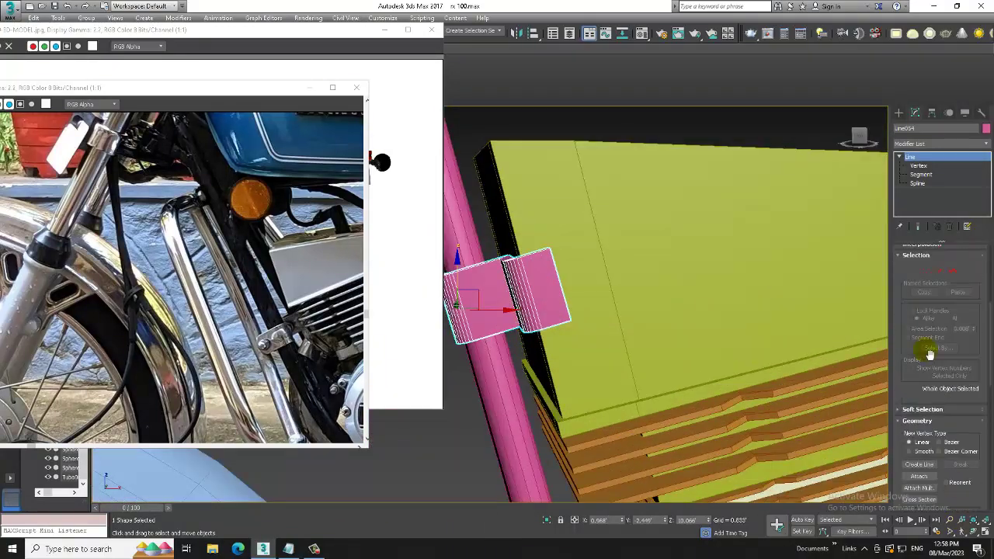
scroll(919, 297, "up", 5)
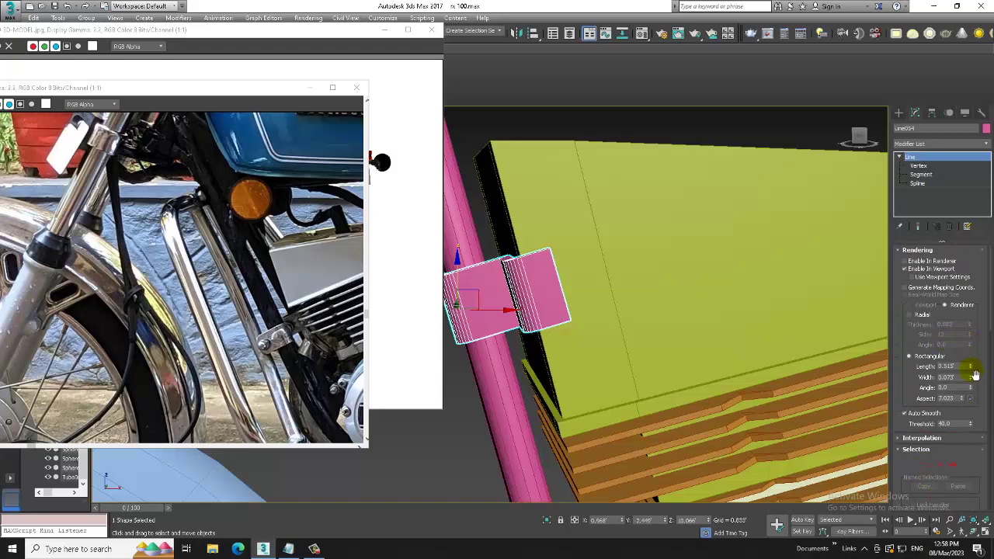
left_click_drag(970, 366, 971, 388)
mouse_move(698, 334)
middle_mouse_down("alt")
mouse_move(660, 355)
mouse_move(676, 342)
middle_mouse_up("alt")
left_click(898, 112)
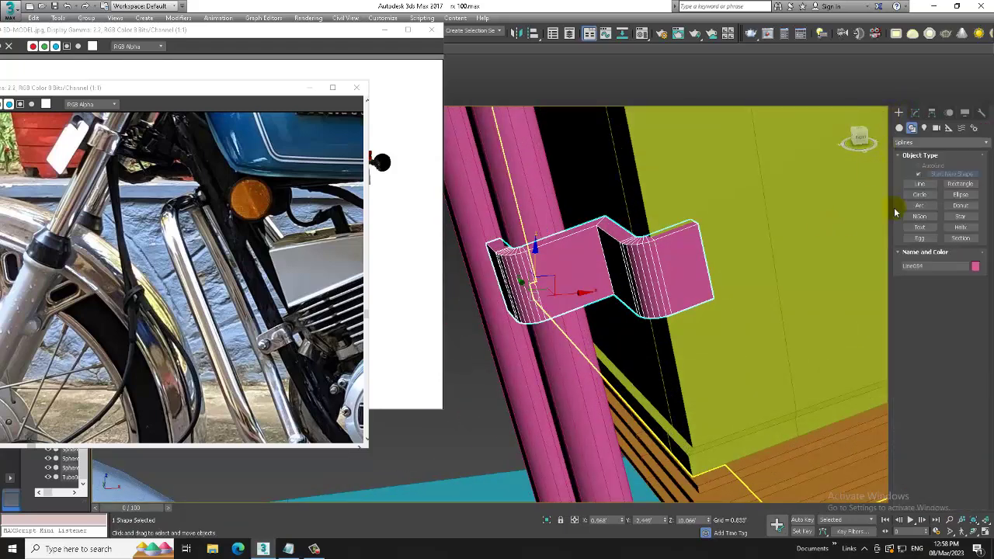
Set up AutoGrid cylinder creation, abandon two attempts, and convert the bracket to Editable Poly
left_click(899, 127)
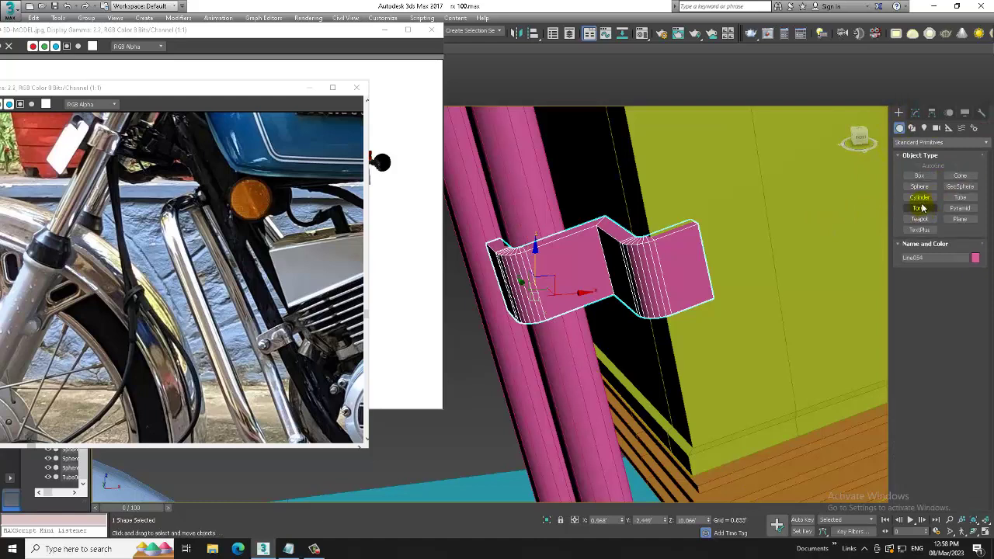
left_click(920, 197)
left_click(919, 166)
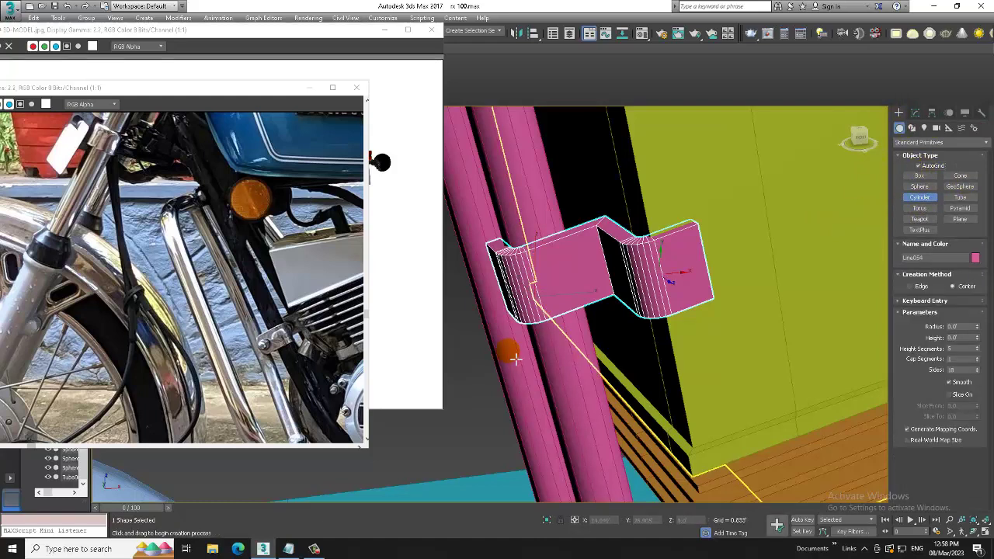
left_click_drag(568, 283, 573, 285)
right_click(573, 285)
left_click(912, 203)
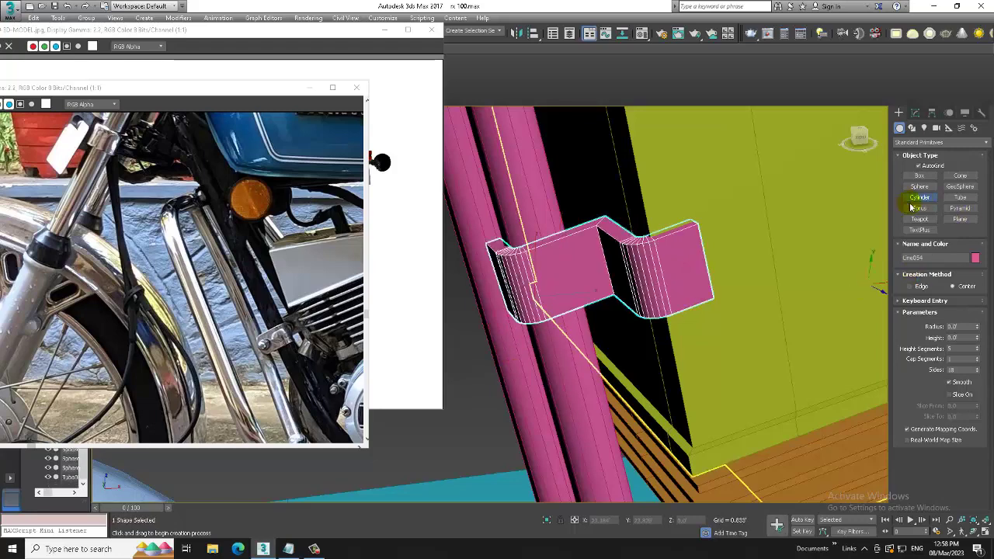
left_click_drag(592, 266, 596, 261)
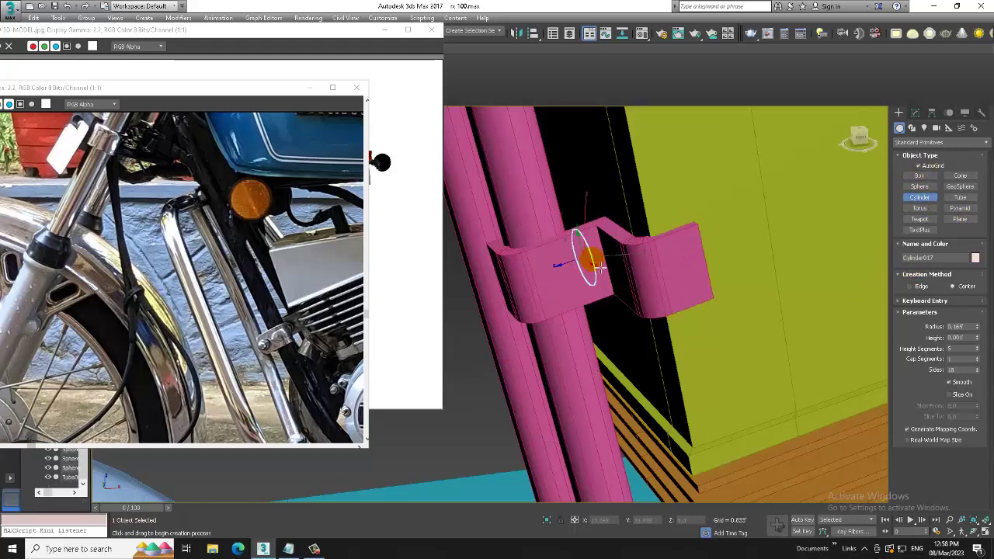
right_click(596, 260)
right_click(618, 257)
mouse_move(625, 362)
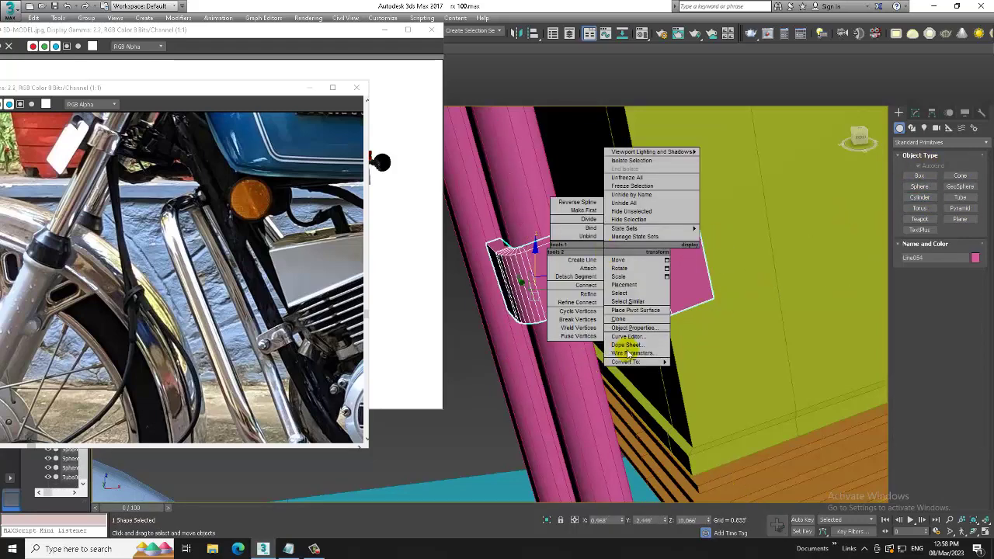
left_click(703, 379)
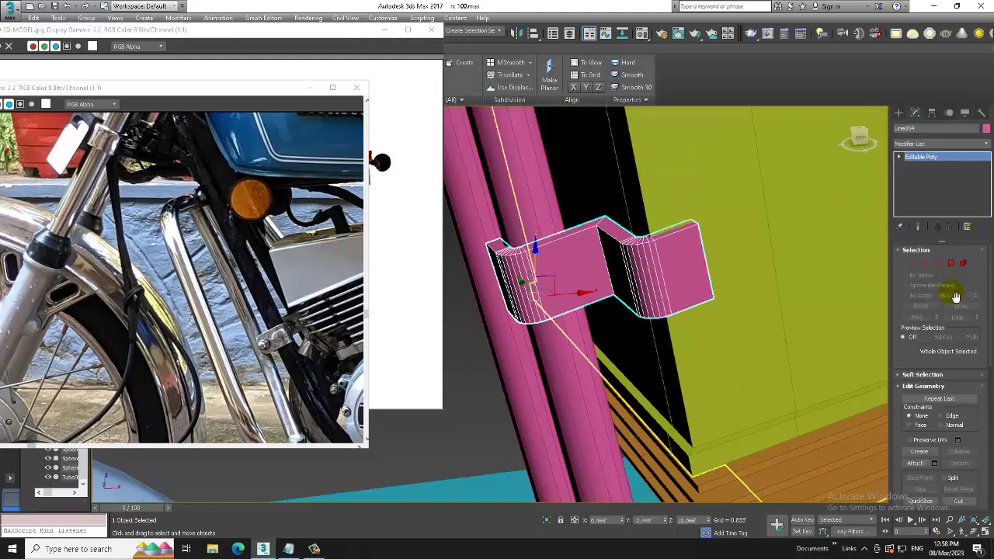
Draw a small cylinder (radius 0.064, height 0.037) on the bracket face
left_click(898, 113)
left_click(921, 198)
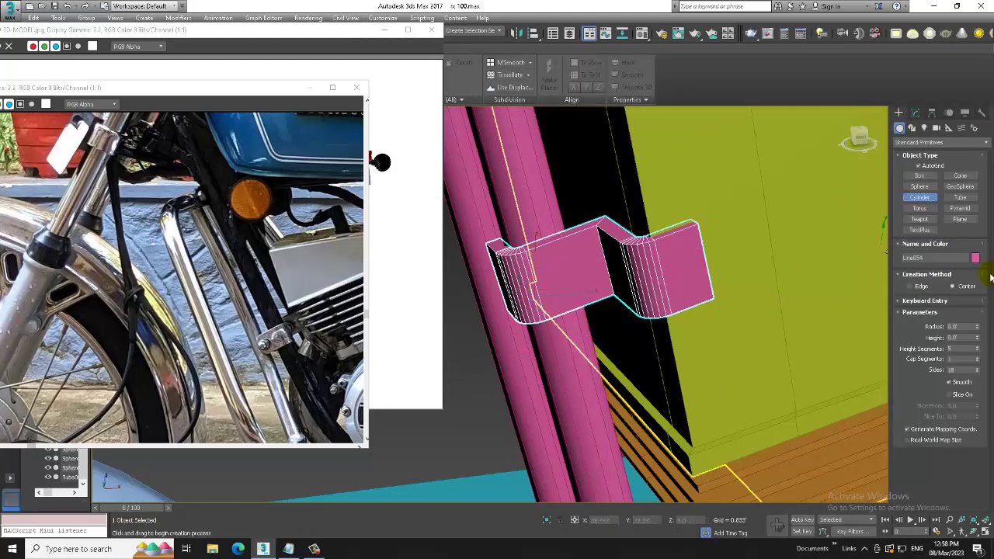
left_click_drag(572, 285, 578, 289)
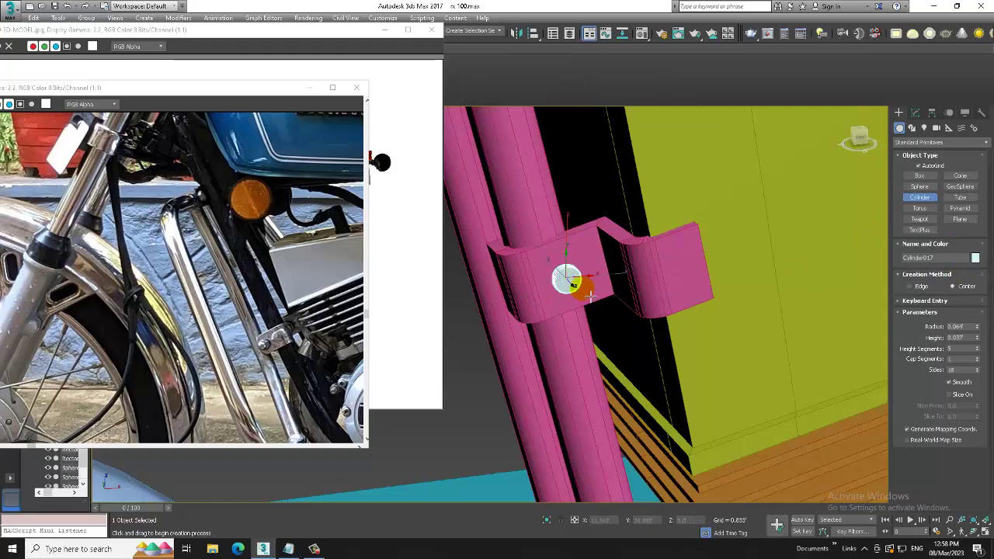
right_click(590, 295)
scroll(578, 264, "up", 6)
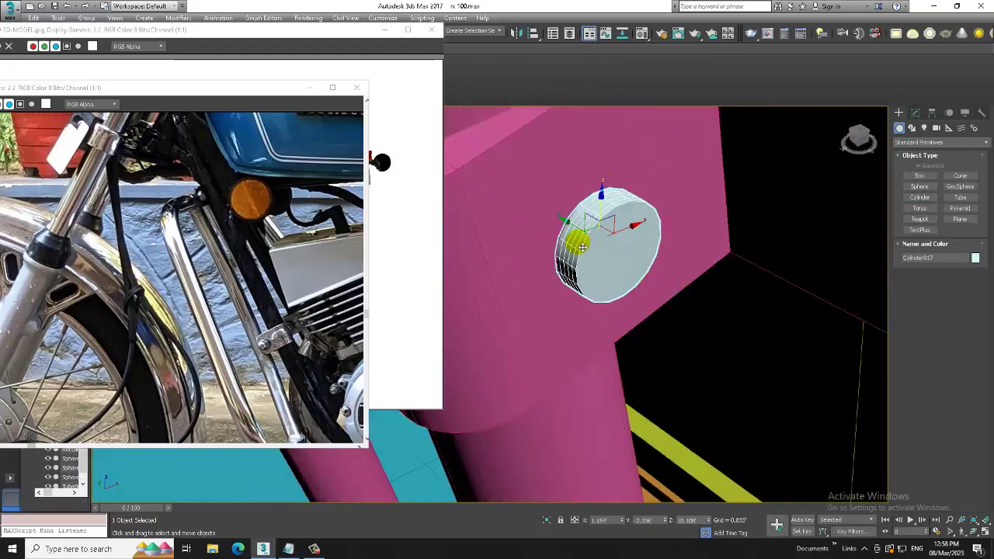
scroll(613, 257, "down", 5)
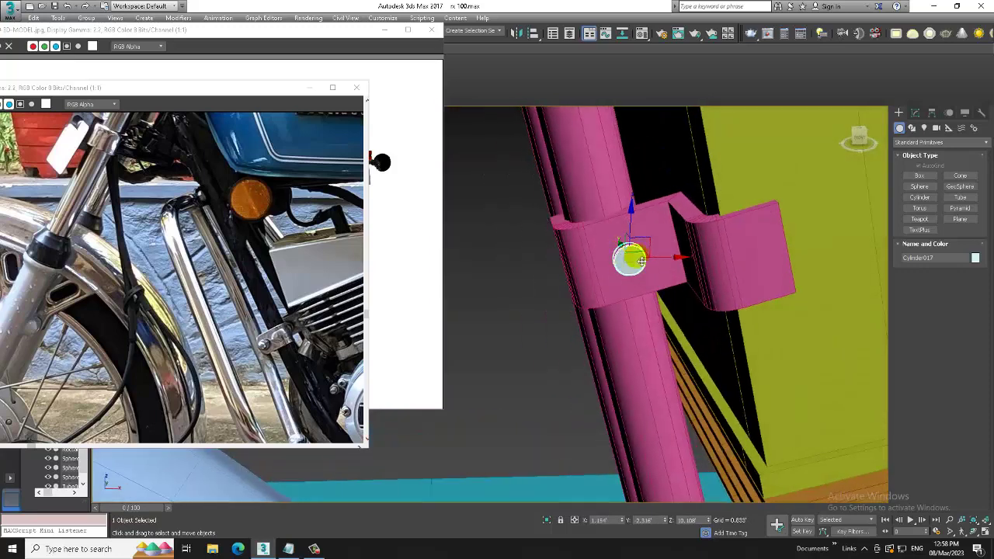
middle_click_drag(660, 260, 668, 266, "alt")
scroll(656, 271, "up", 4)
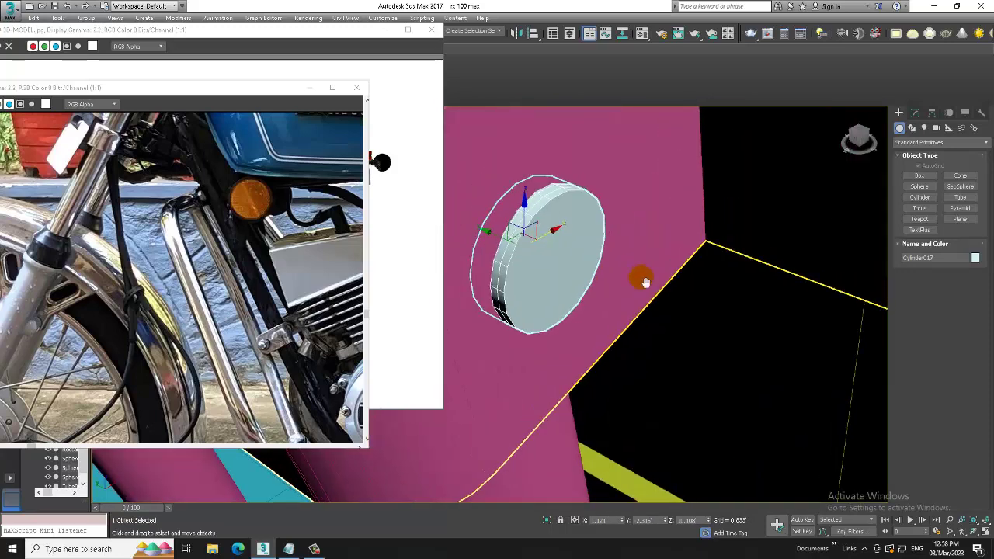
scroll(643, 277, "up", 3)
Cut Cylinder017's sides from 18 to 11 and convert it to Editable Poly
left_click(914, 114)
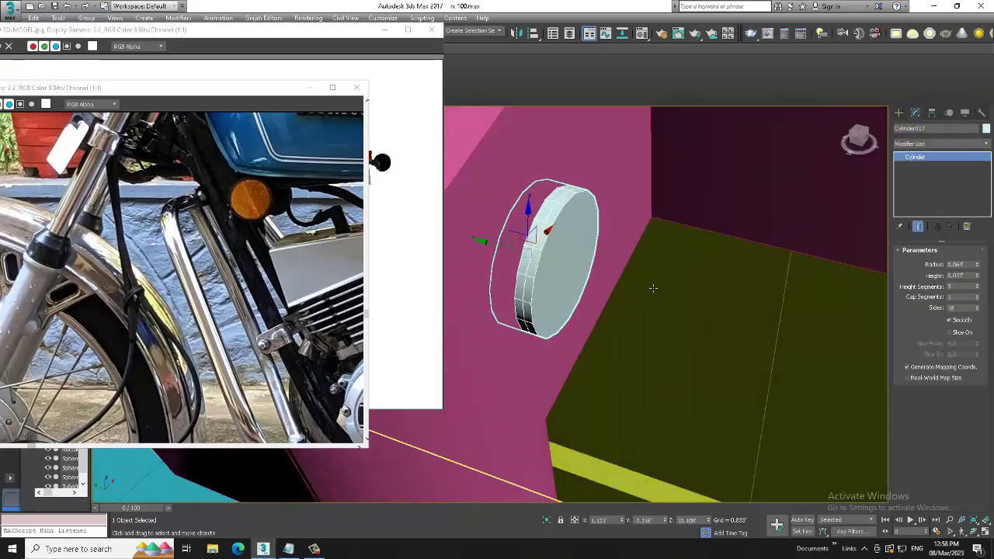
scroll(654, 288, "up", 3)
mouse_move(566, 271)
middle_mouse_down()
mouse_move(725, 258)
mouse_move(894, 279)
middle_mouse_up()
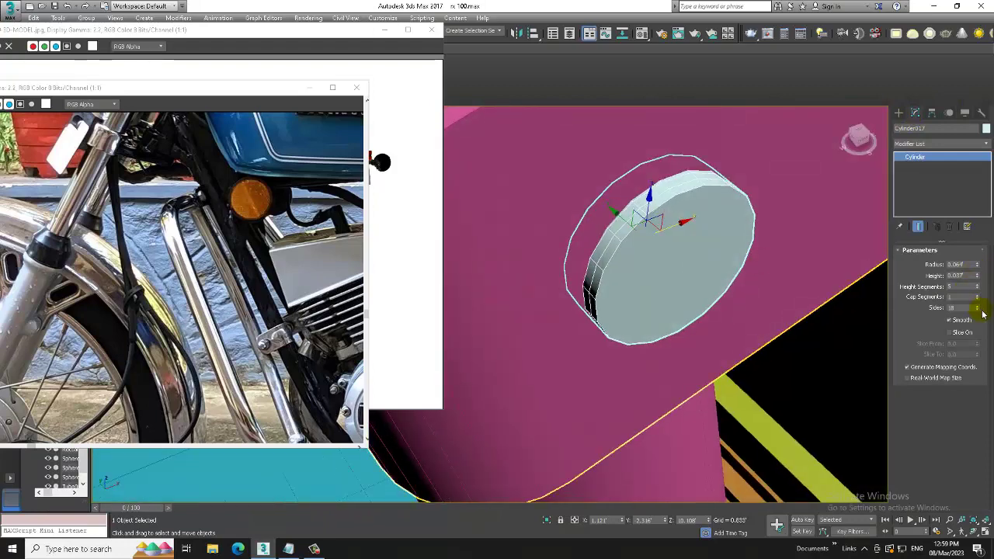
left_click_drag(982, 313, 982, 326)
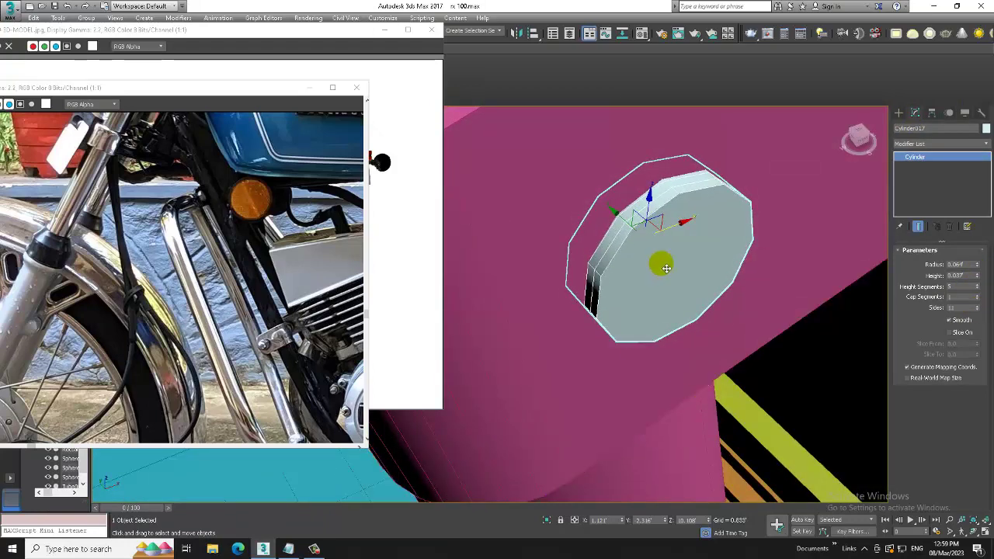
right_click(666, 267)
left_click(768, 386)
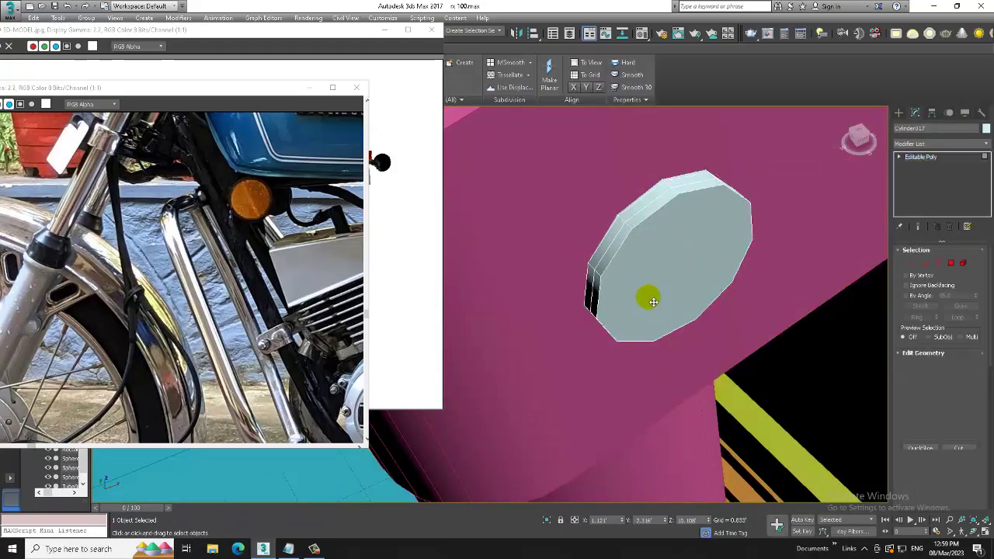
Inset the bolt head's front face by 0.011''
key("4")
left_click(652, 253)
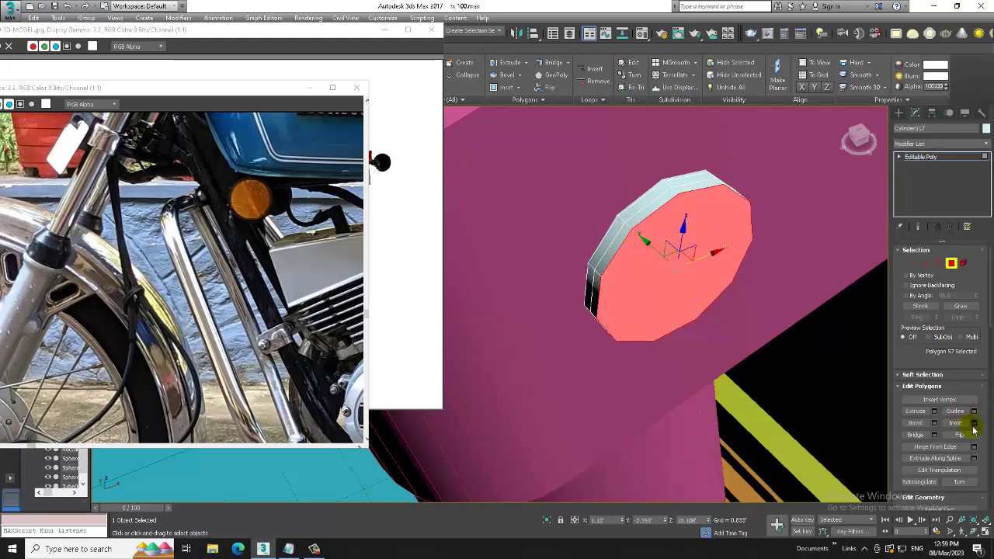
key("shift+i")
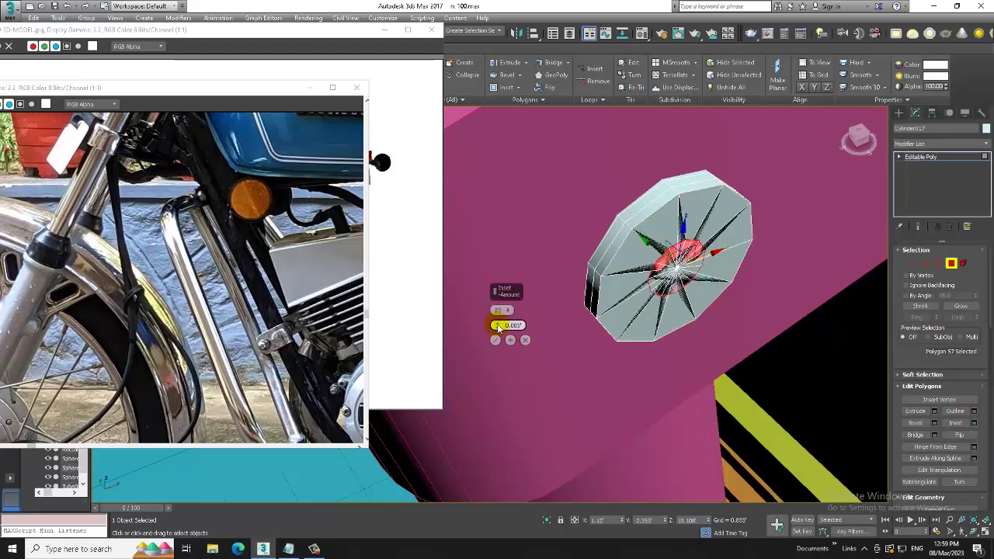
left_click_drag(498, 327, 508, 333)
left_click(498, 340)
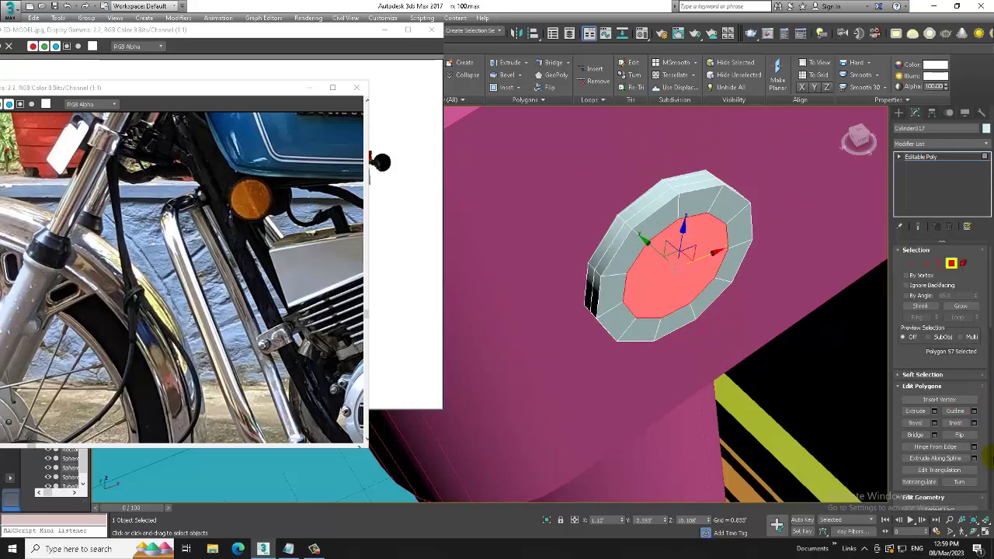
Try a bevel and discard it, then extrude the front face into a short shaft
left_click(935, 423)
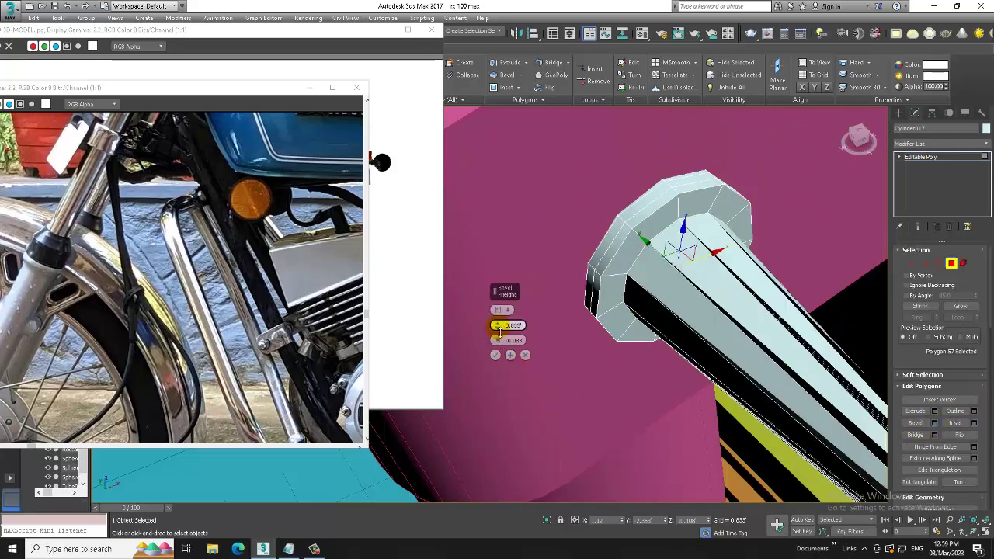
left_click_drag(501, 340, 522, 401)
left_click(524, 354)
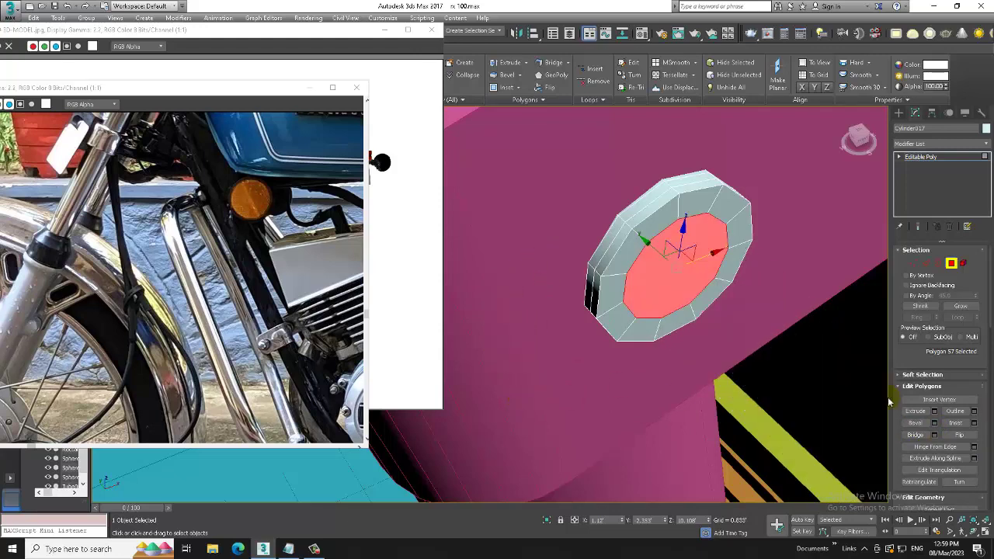
left_click(935, 412)
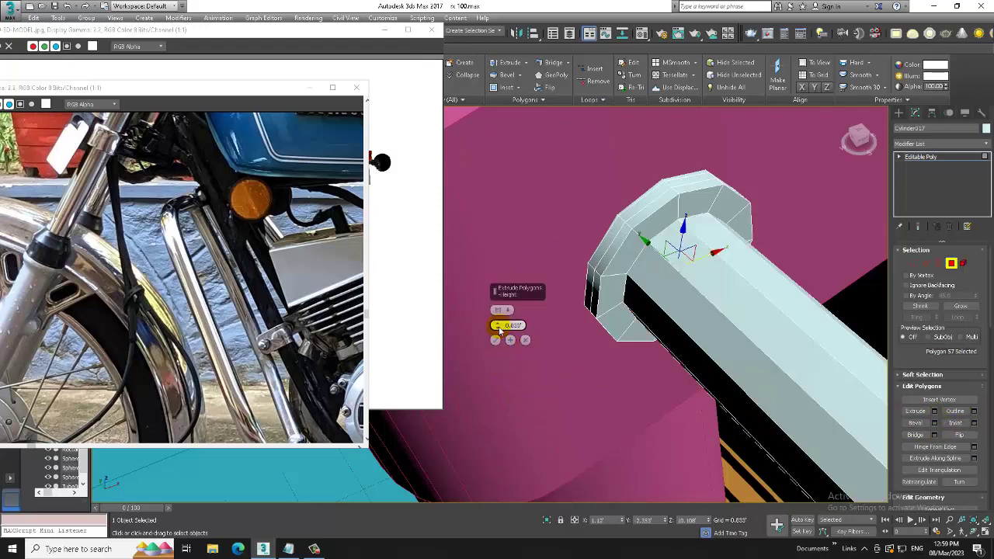
left_click_drag(499, 330, 528, 377)
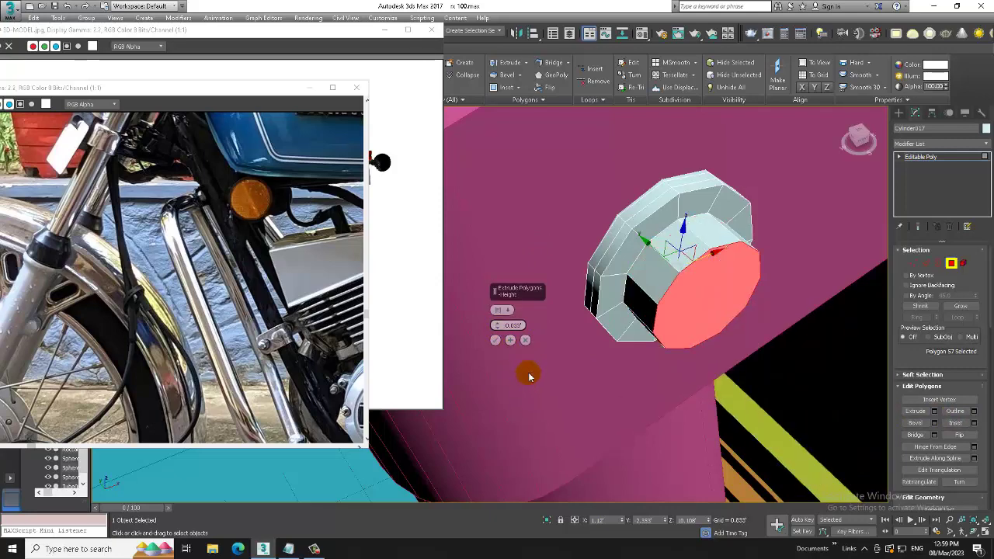
left_click(495, 340)
Orbit around the bracket and select the bracket and bolt together
middle_click_drag(513, 339, 590, 311, "alt")
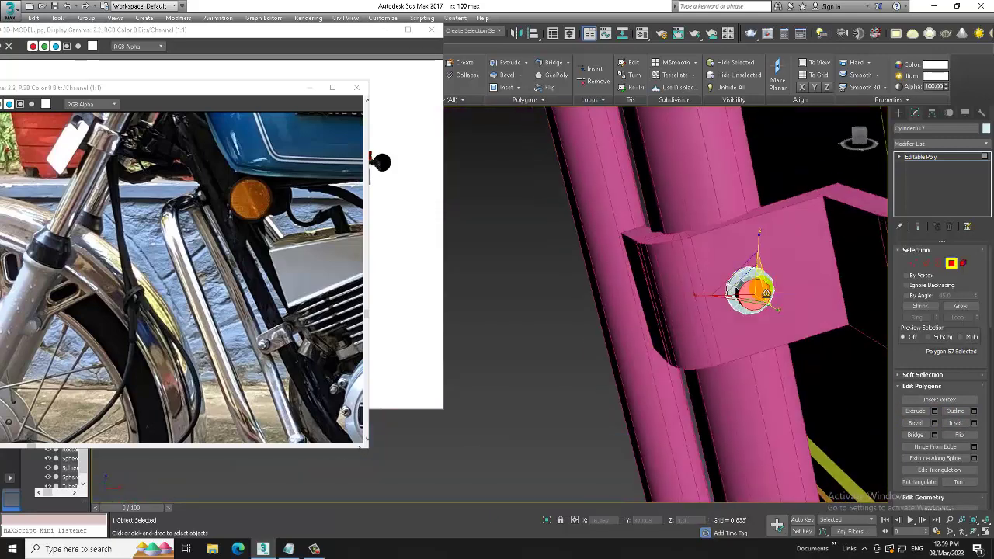
mouse_move(784, 233)
middle_mouse_down("alt")
mouse_move(757, 286)
mouse_move(788, 266)
middle_mouse_up("alt")
left_click(947, 165)
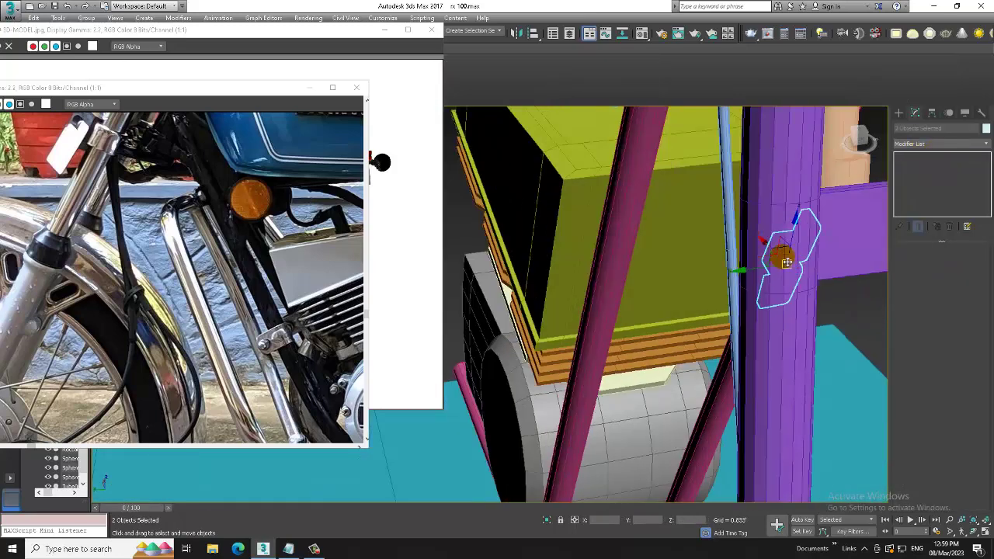
Mirror the bracket and move the copy onto the front of the yellow box
left_click(516, 34)
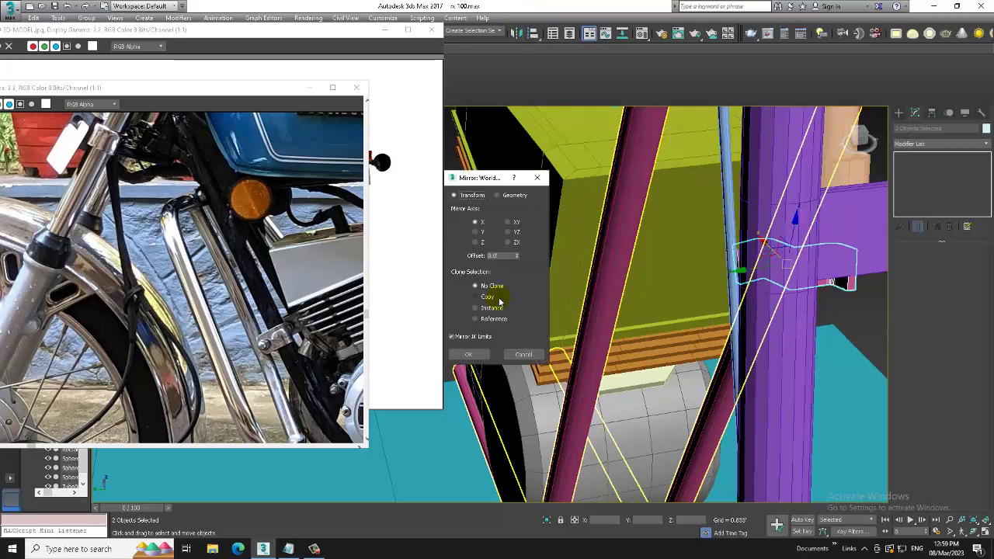
left_click(475, 232)
left_click(468, 354)
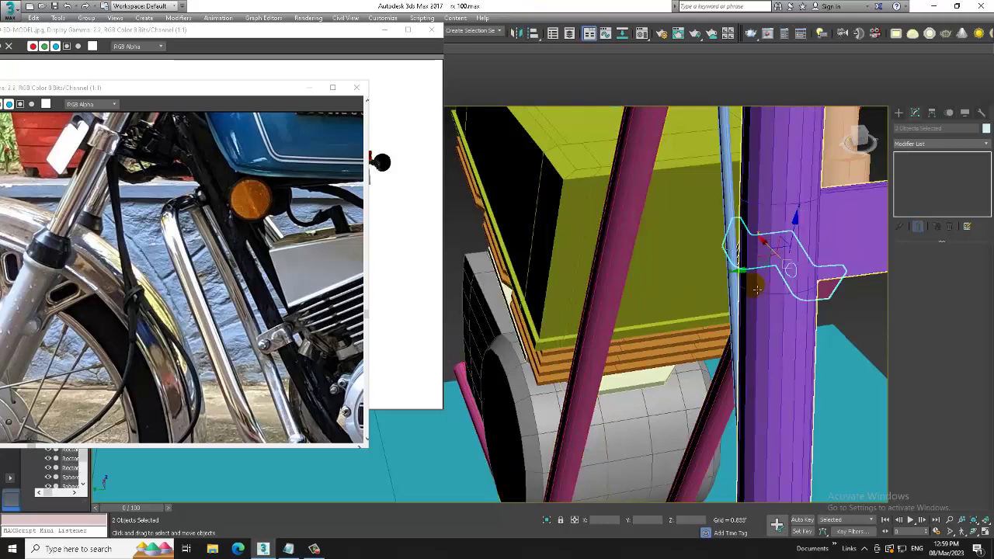
left_click_drag(755, 272, 553, 272)
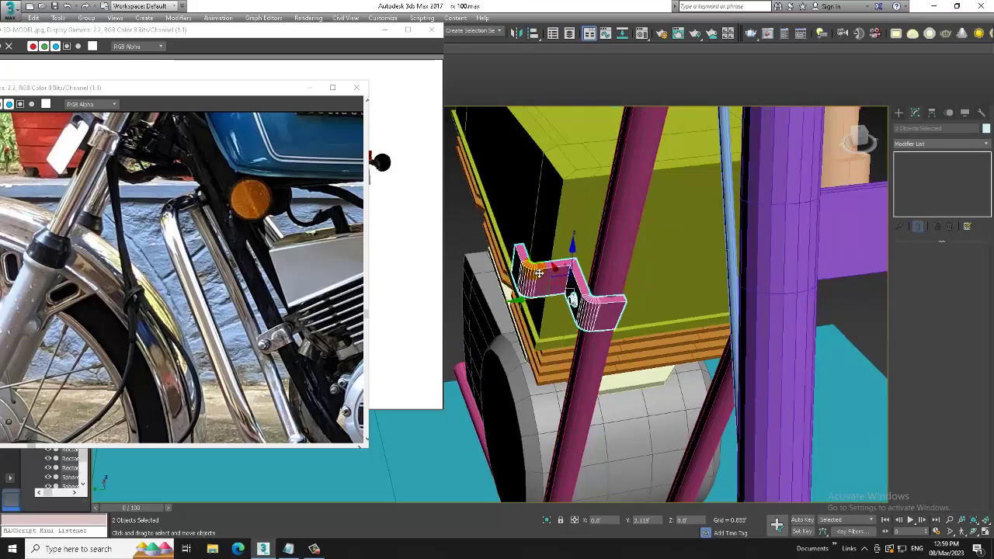
middle_click_drag(553, 272, 616, 266, "alt")
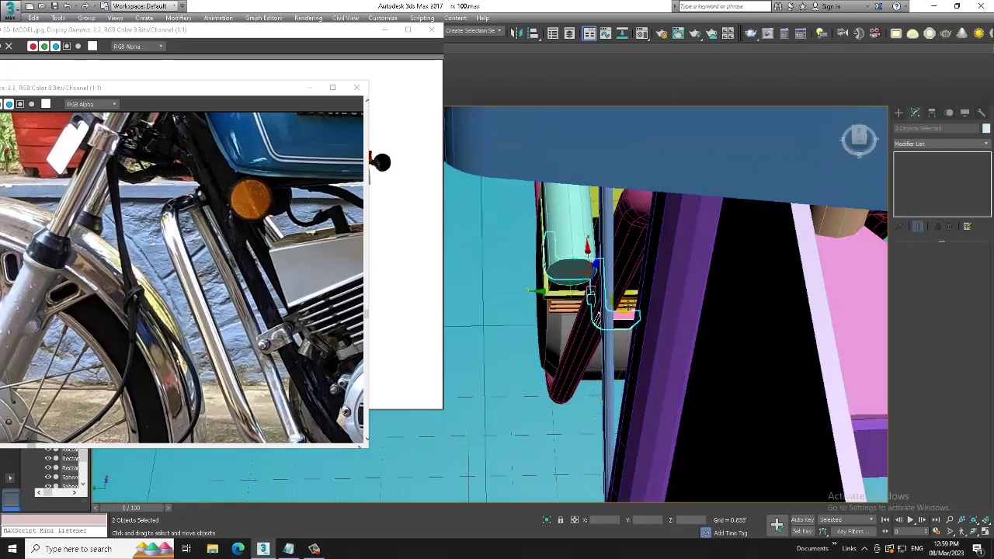
scroll(615, 266, "up", 4)
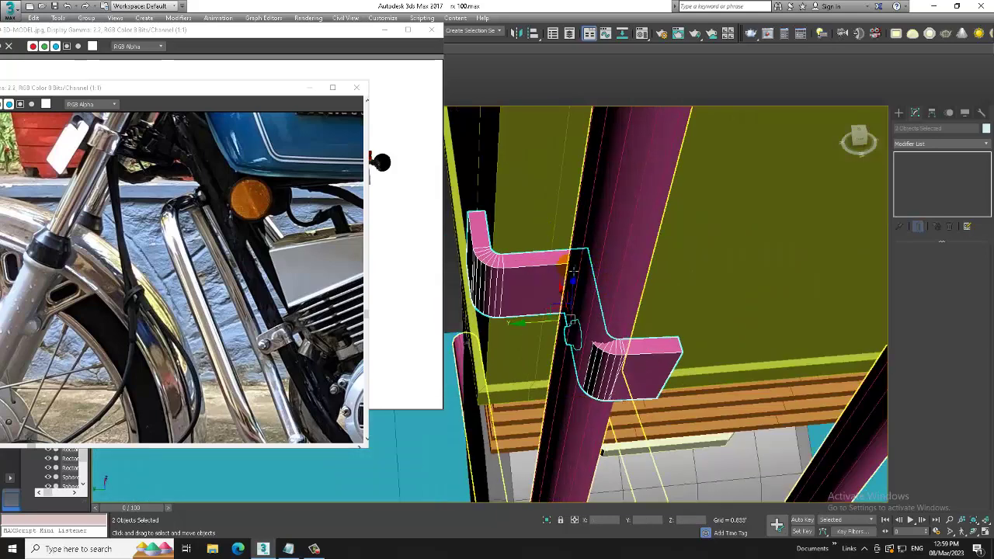
Shift the new bracket's vertices so it steps around the pink frame tube
left_click(553, 267)
key("1")
key("F3")
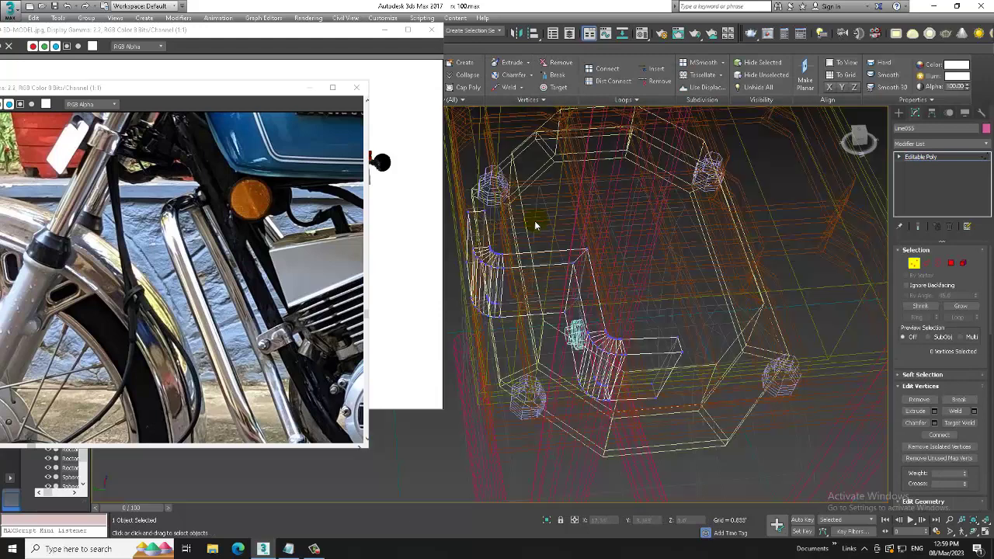
key("ctrl+a")
key("F3")
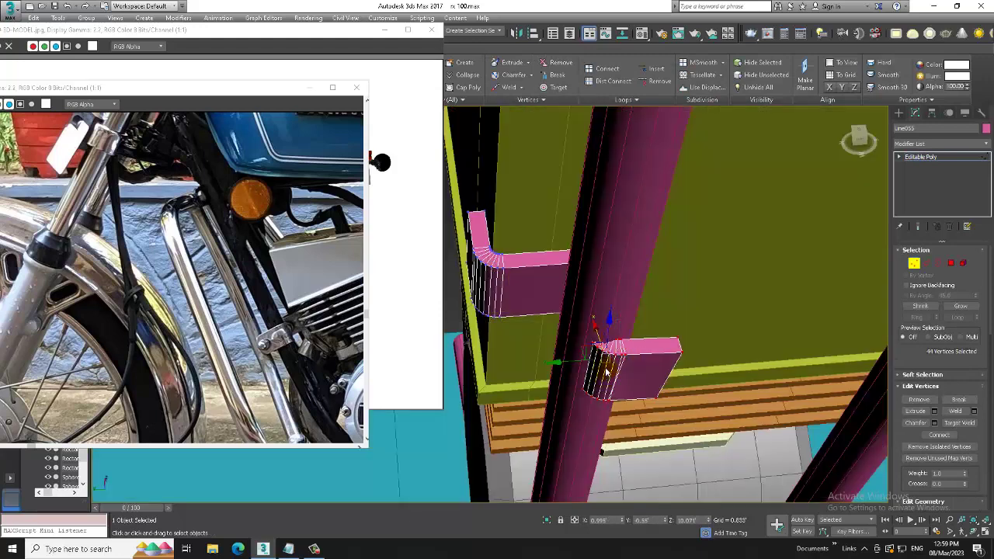
left_click_drag(571, 369, 514, 369)
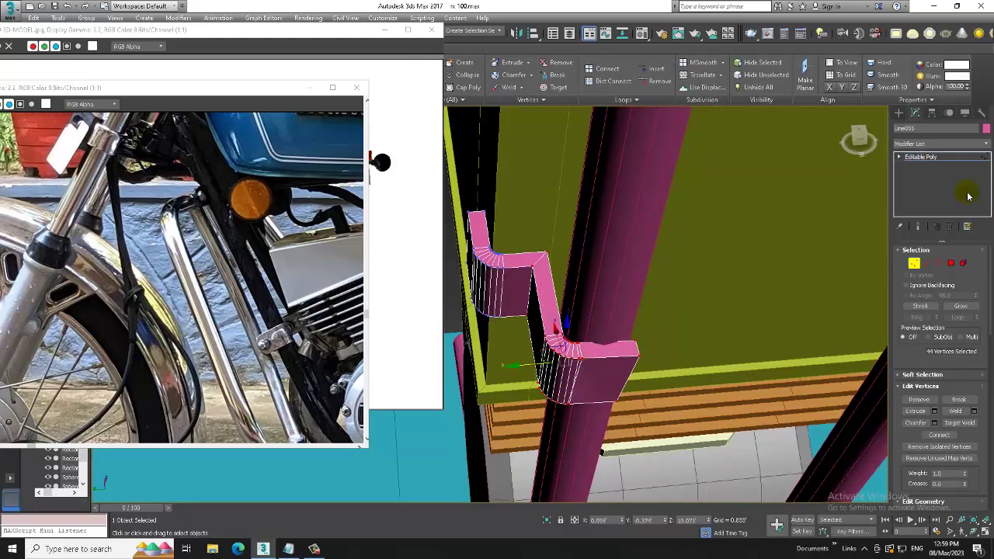
left_click(948, 157)
Select bolt Cylinder018 in wireframe and slide it left along the bracket
key("F3")
left_click(575, 335)
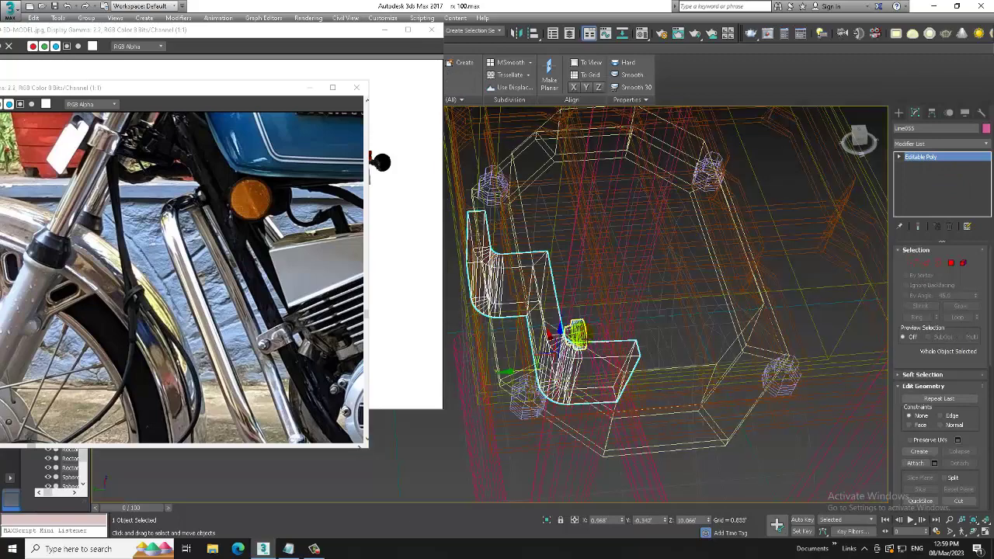
key("F3")
left_click_drag(556, 342, 514, 351)
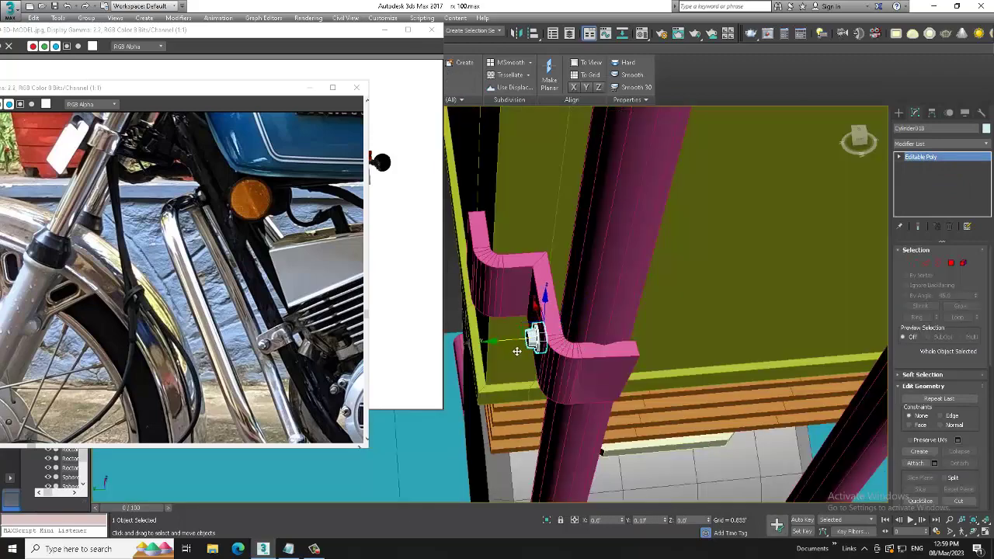
middle_click_drag(516, 351, 732, 288, "alt")
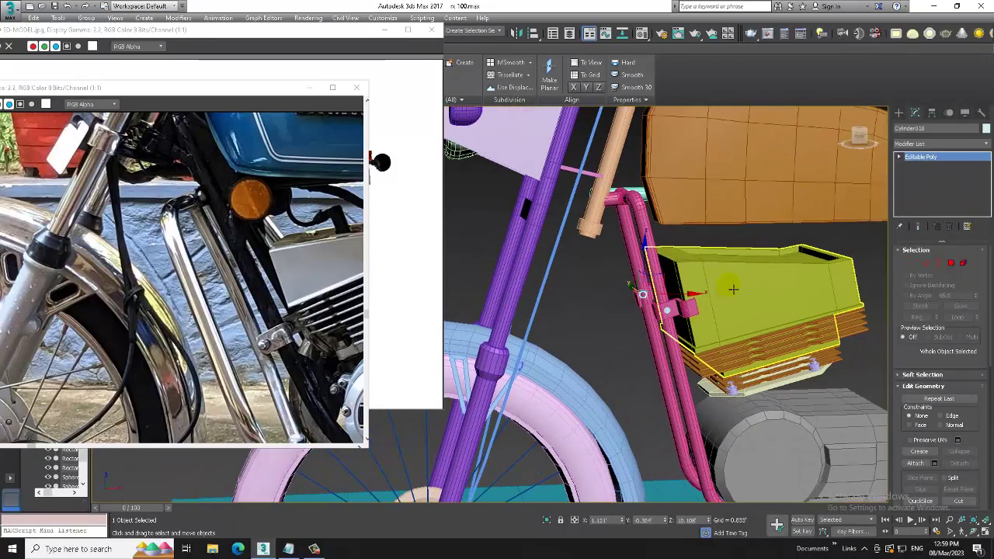
Orbit under the engine fins and select the flat plate Rectangle008
scroll(289, 314, "down", 1)
scroll(290, 315, "down", 1)
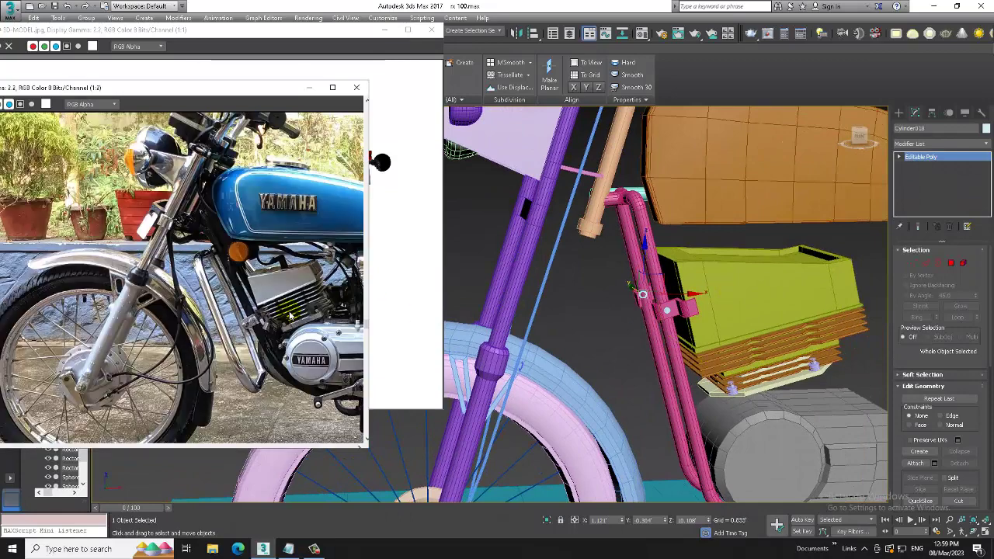
scroll(233, 307, "up", 1)
mouse_move(551, 335)
middle_mouse_down("alt")
mouse_move(314, 396)
mouse_move(219, 288)
middle_mouse_up("alt")
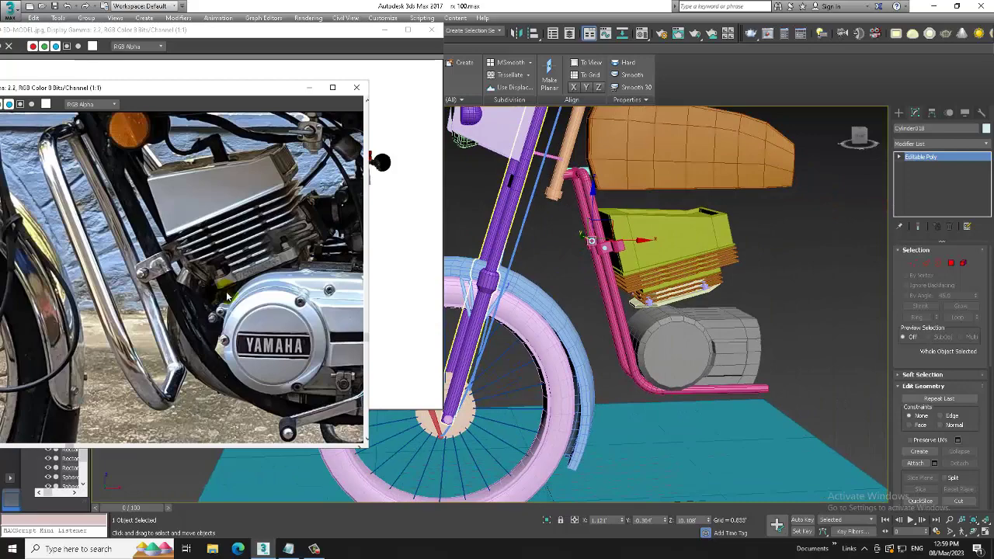
scroll(680, 297, "up", 4)
middle_click_drag(680, 297, 644, 295, "alt")
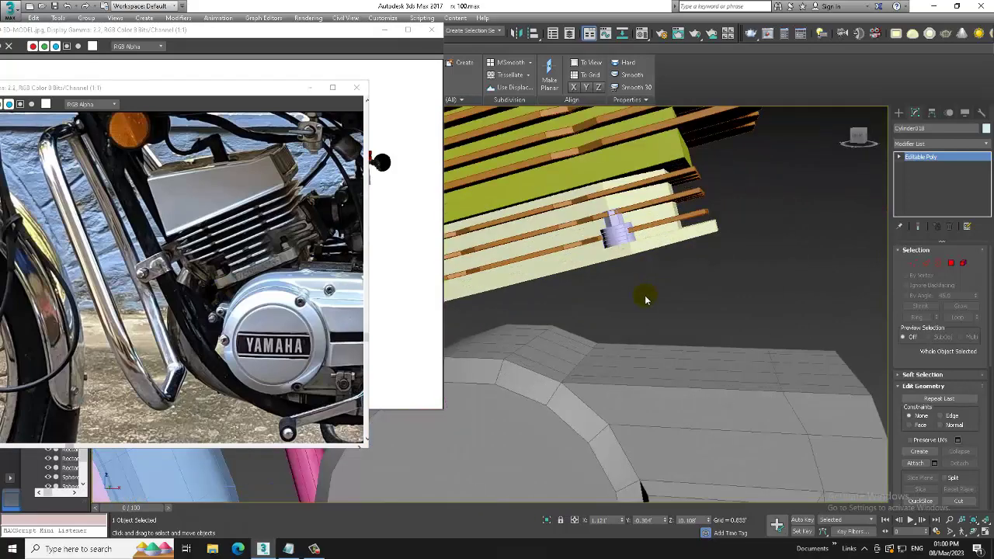
left_click(607, 223)
left_click(599, 269)
middle_click_drag(599, 268, 636, 280, "alt")
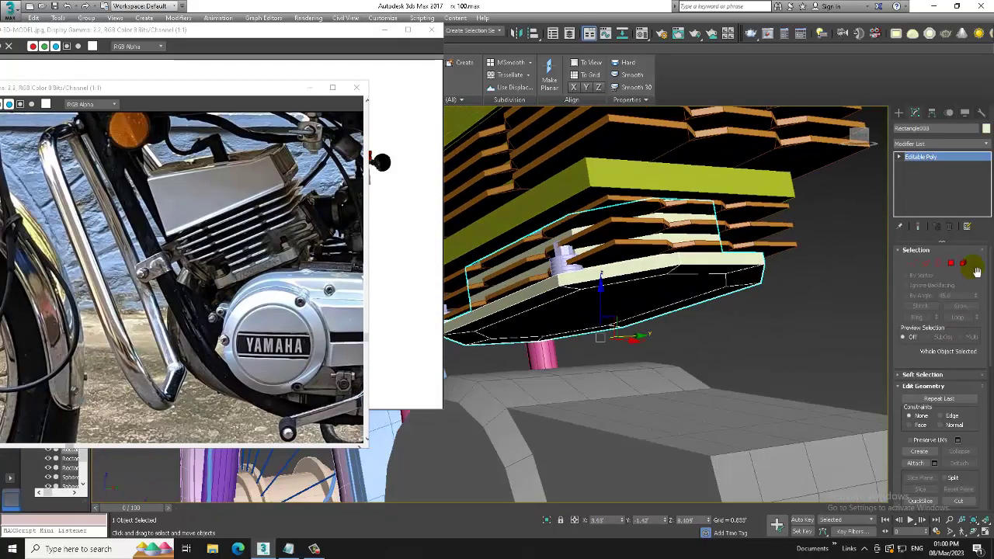
Extrude the plate's face by 0.734 toward the engine fins
left_click(951, 263)
middle_click_drag(660, 311, 683, 295, "alt")
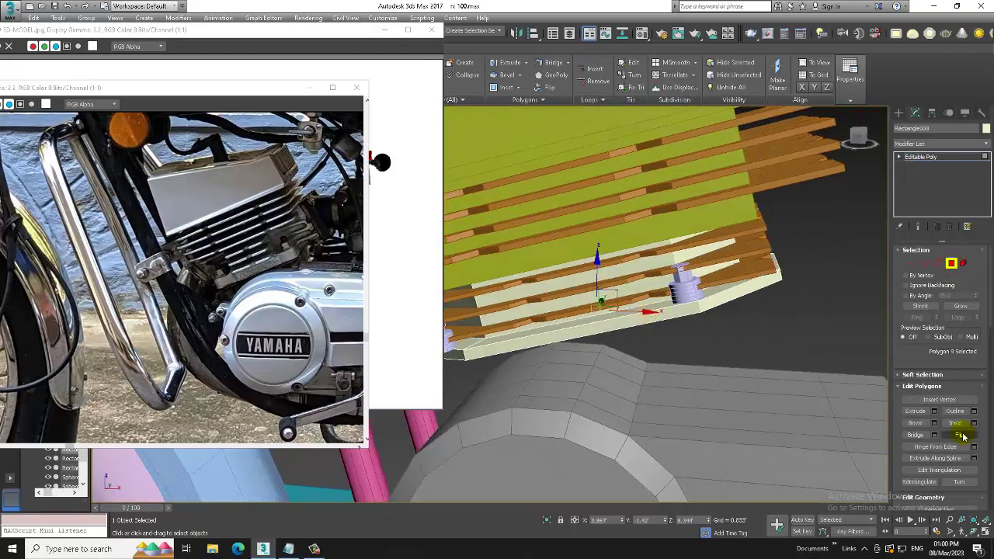
left_click(935, 410)
middle_click_drag(699, 371, 508, 340, "alt")
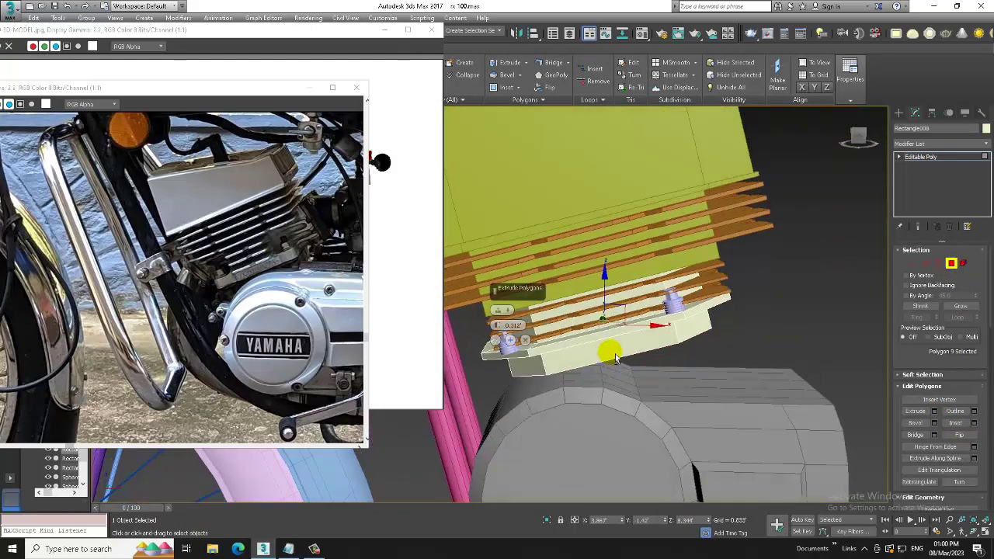
left_click_drag(498, 326, 500, 305)
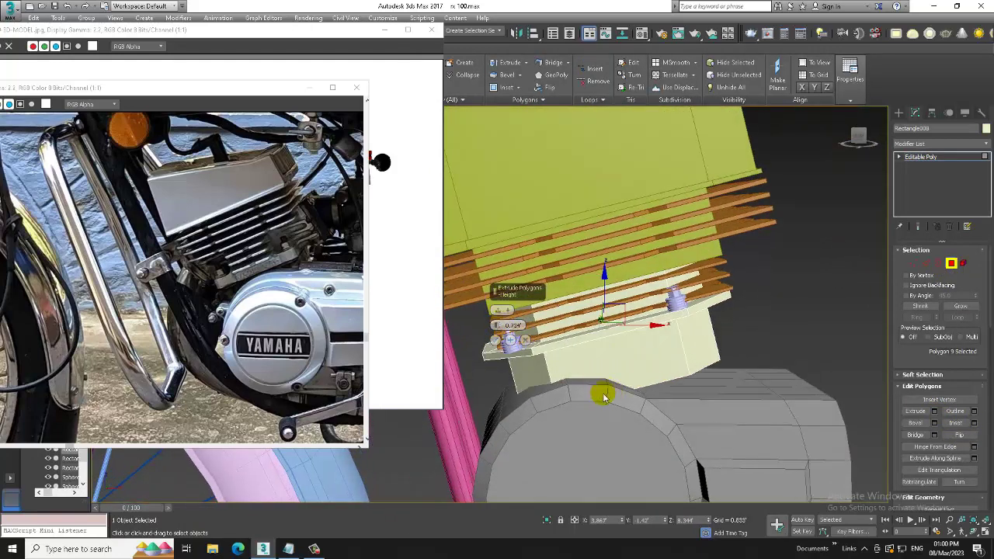
left_click(494, 342)
Check the extruded block in the side and perspective views, then open the Create panel
key("e")
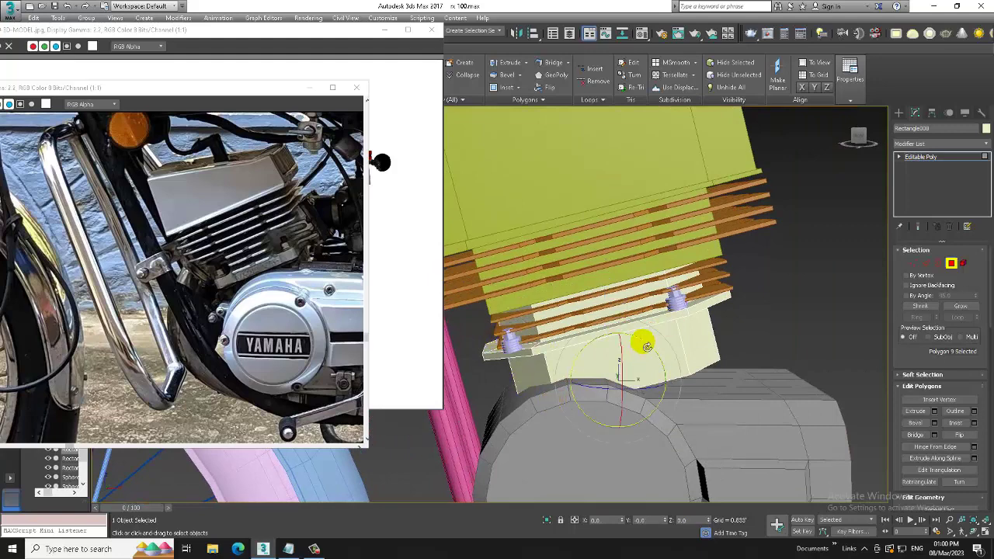
key("alt+w")
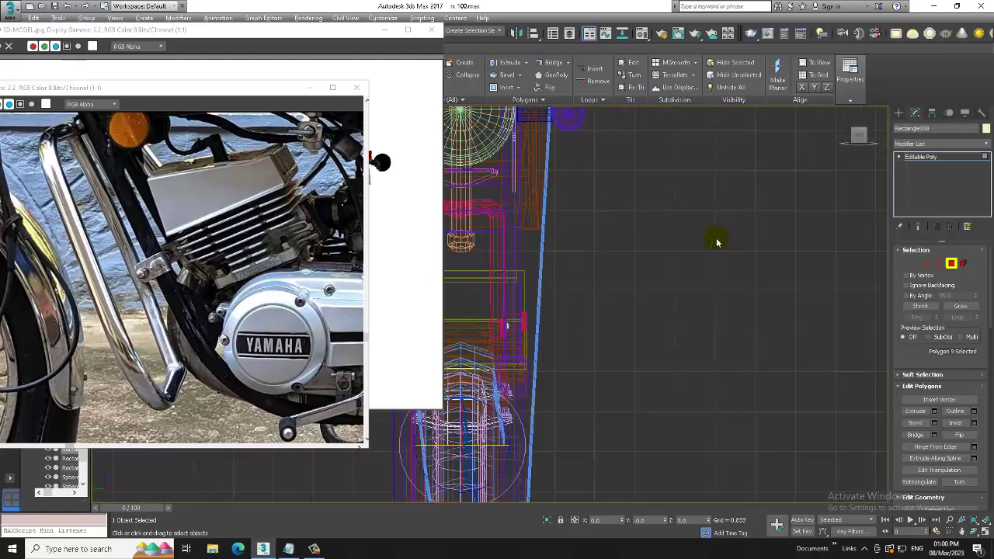
key("alt+w")
scroll(644, 307, "up", 2)
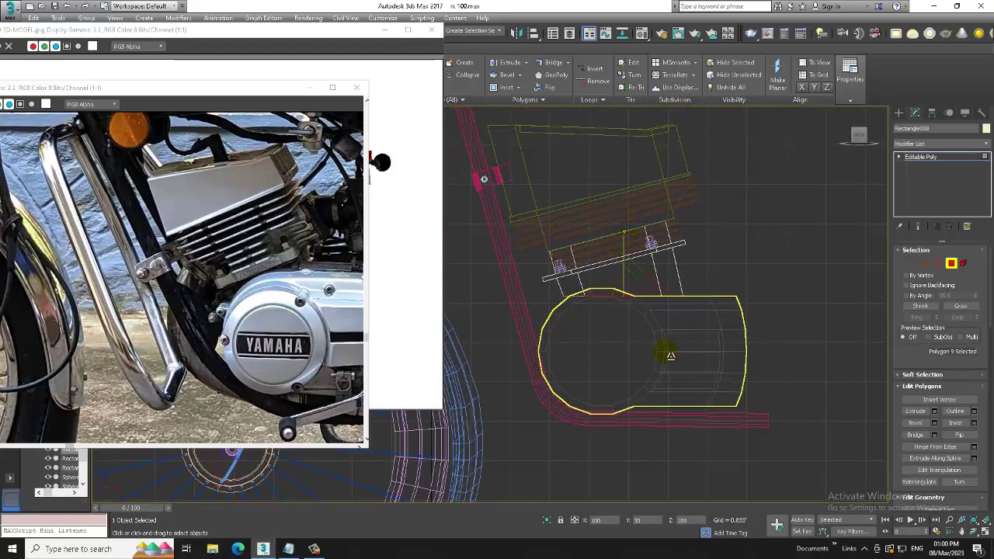
key("w")
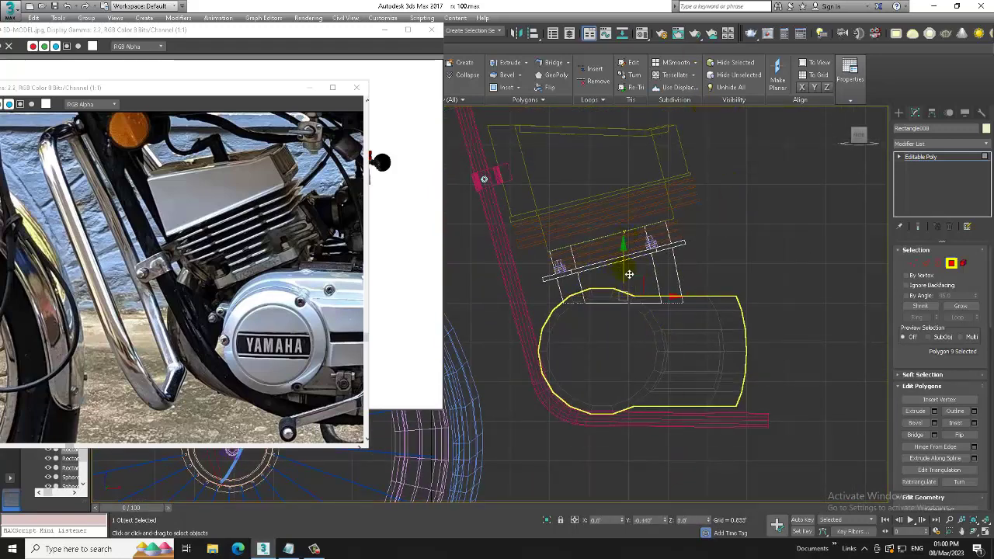
key("alt+w")
key("alt+w")
middle_click_drag(798, 433, 766, 426, "alt")
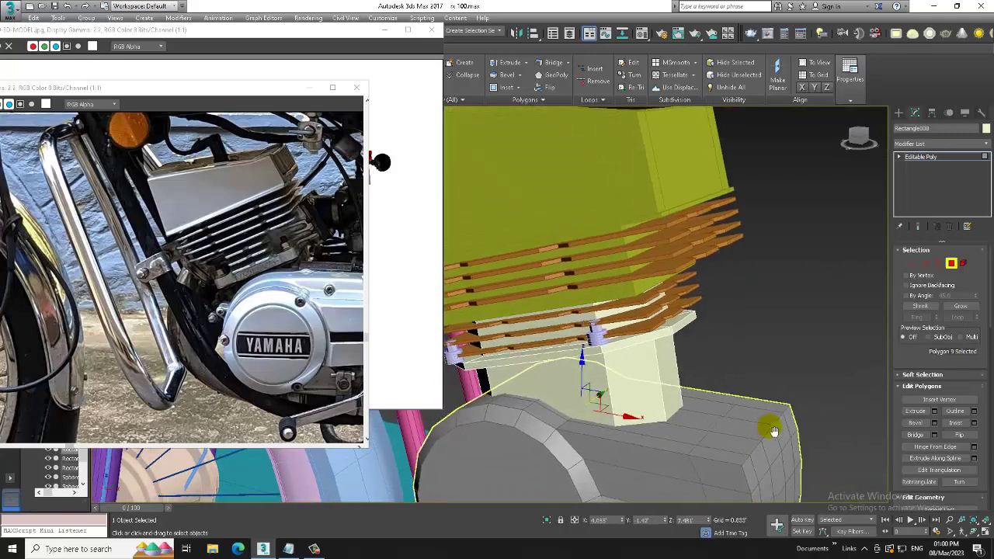
mouse_move(697, 382)
middle_mouse_down("alt")
mouse_move(621, 365)
mouse_move(738, 381)
mouse_move(692, 366)
mouse_move(732, 350)
mouse_move(791, 373)
mouse_move(776, 371)
middle_mouse_up("alt")
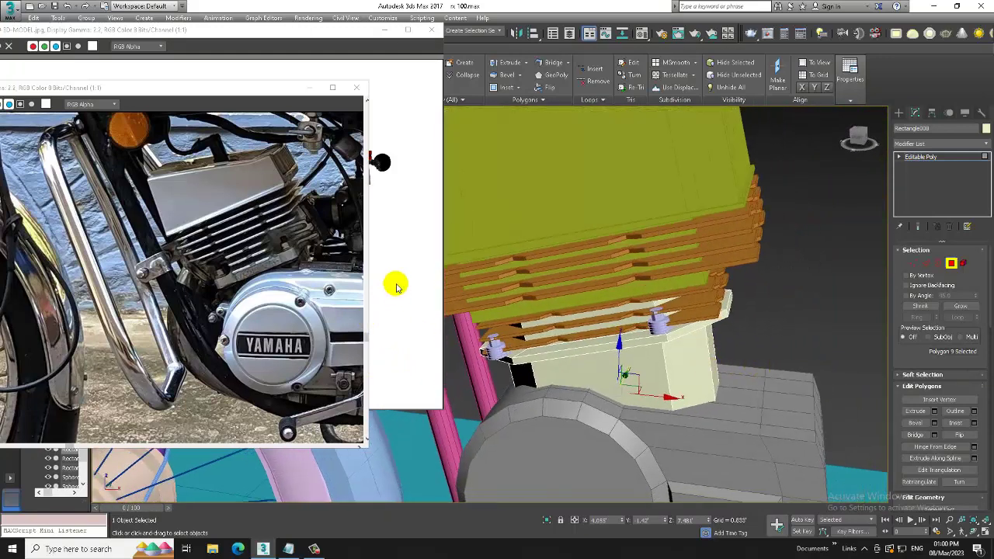
scroll(295, 250, "down", 2)
scroll(295, 250, "up", 2)
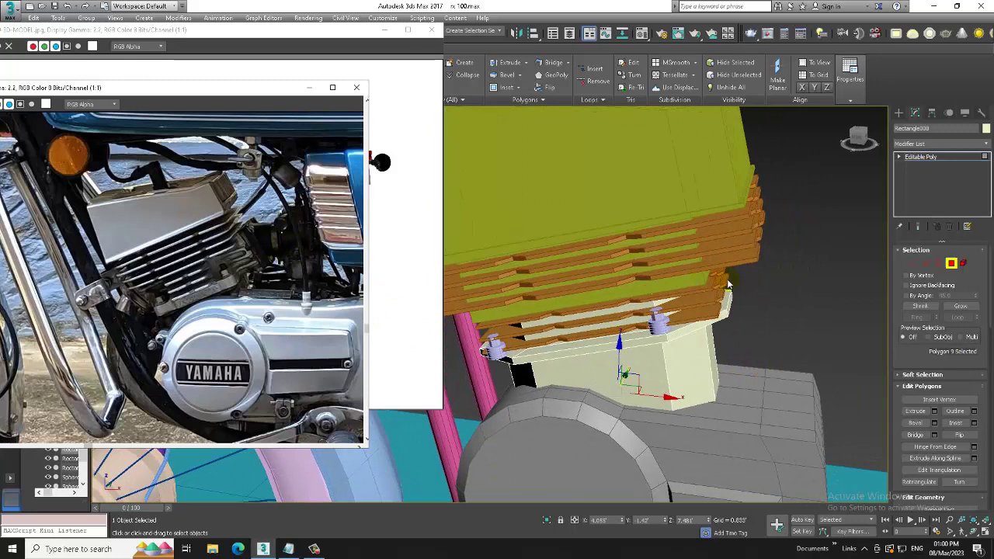
middle_click_drag(728, 285, 732, 300, "alt")
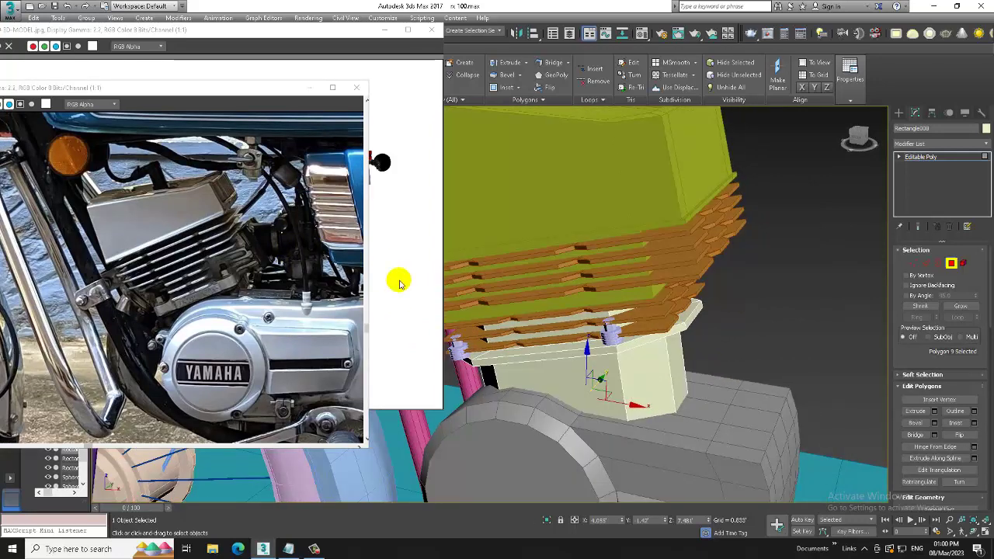
left_click(898, 113)
scroll(666, 310, "down", 3)
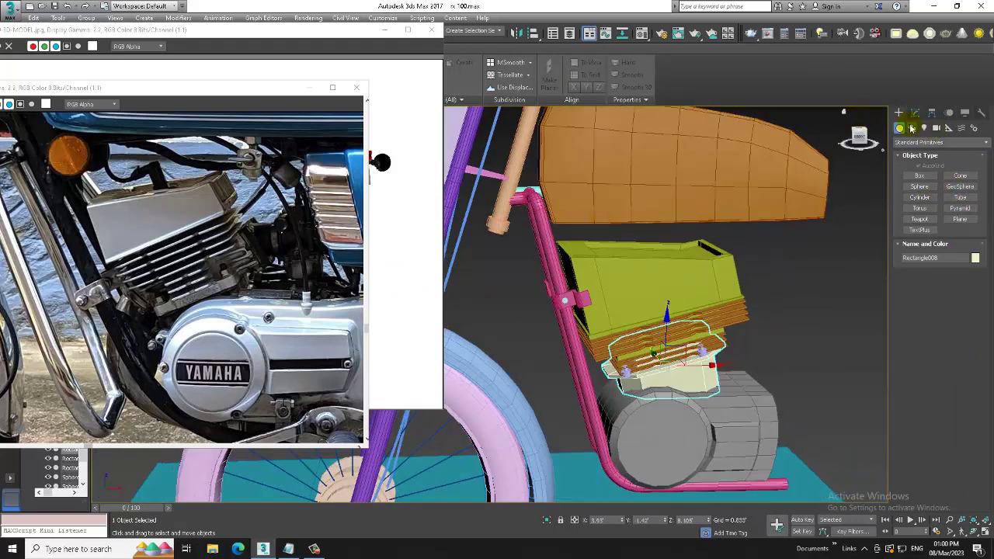
Choose the Line spline tool and frame the yellow box in the maximized Left view
left_click(911, 128)
left_click(922, 184)
key("alt+w")
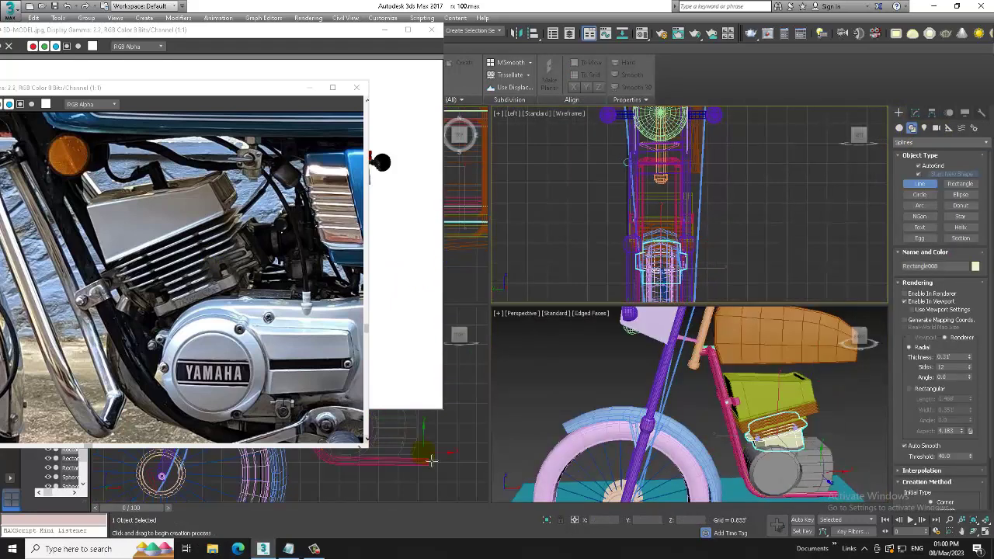
key("alt+w")
scroll(524, 327, "up", 3)
scroll(512, 311, "up", 3)
key("Escape")
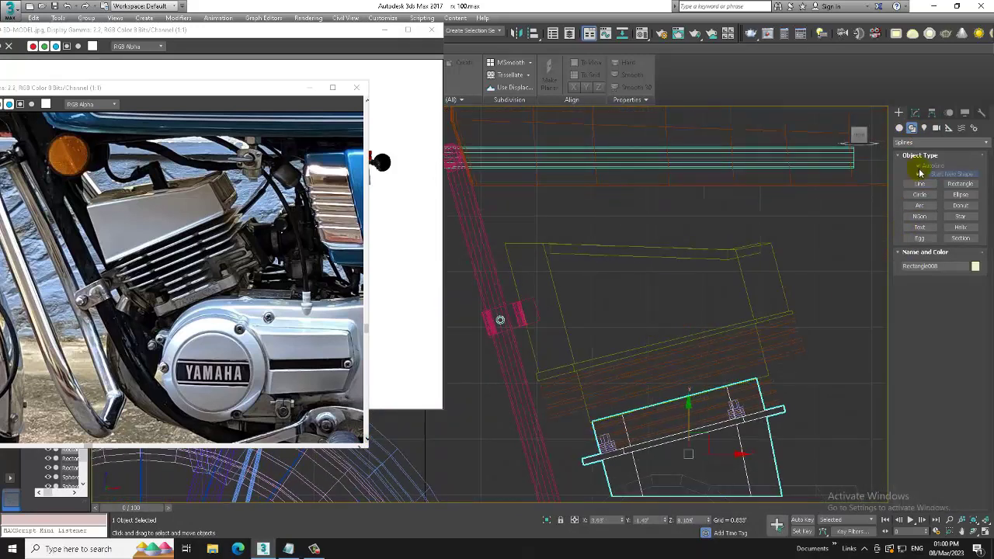
left_click(922, 184)
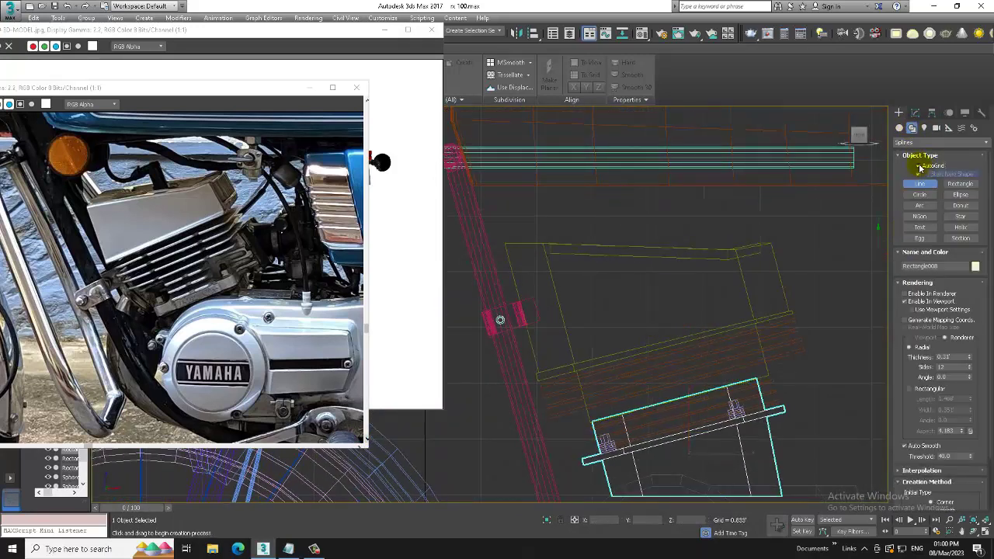
middle_click_drag(629, 252, 672, 287)
Draw the bent line Line056 starting from the top edge of the yellow box
left_click(654, 282)
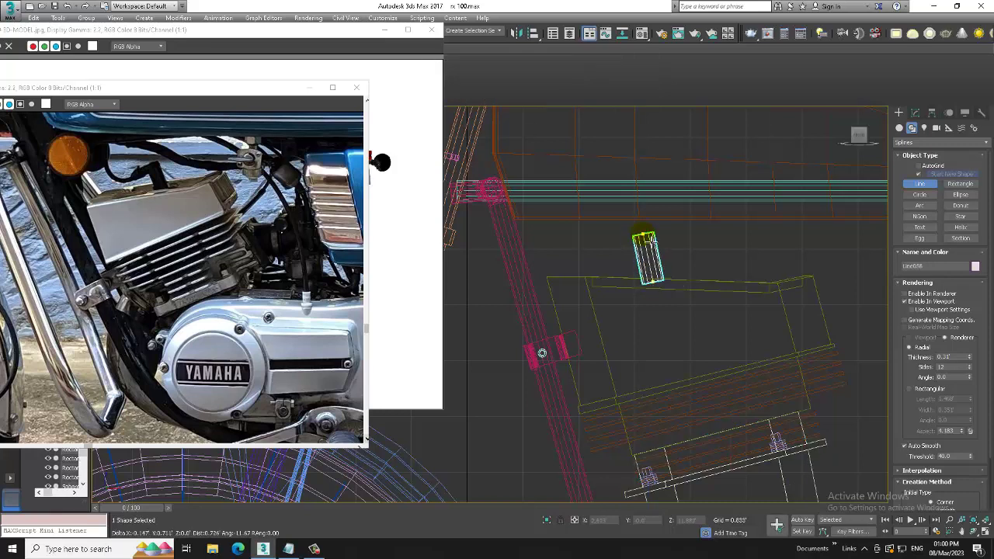
right_click(644, 233)
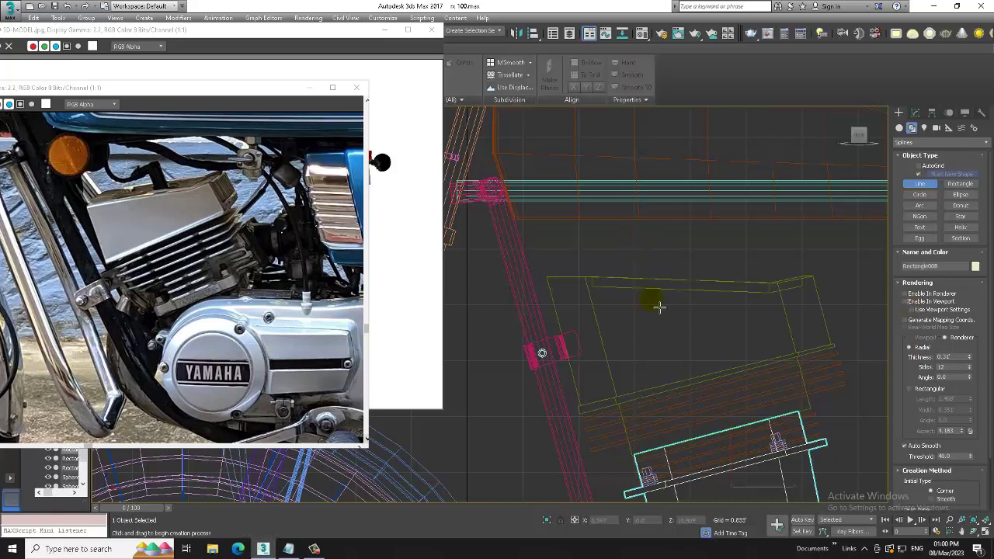
left_click(660, 281)
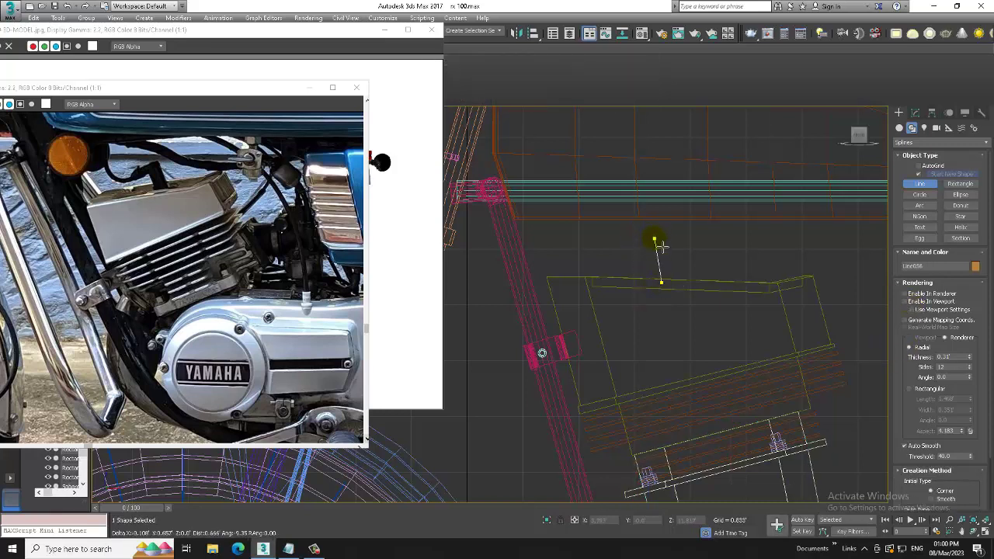
left_click(659, 246)
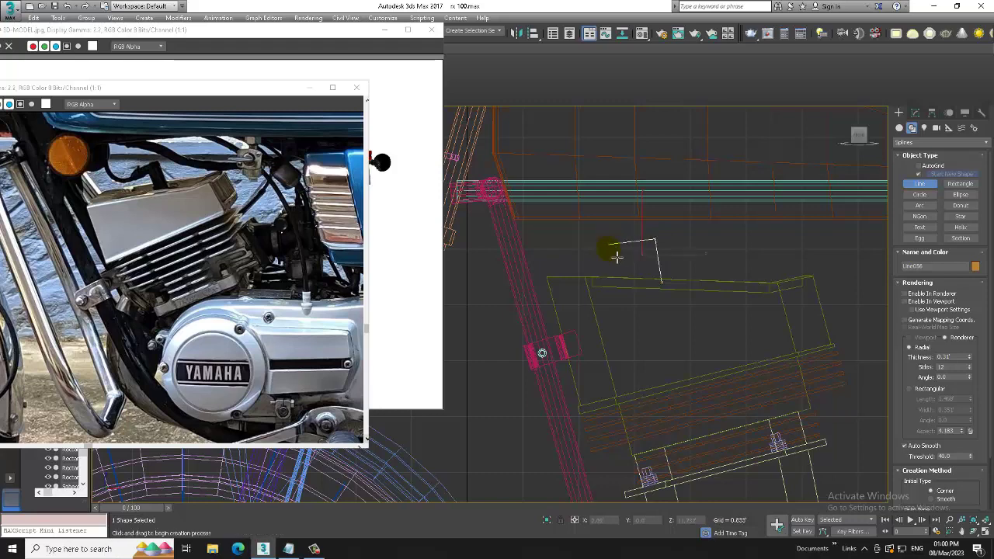
right_click(616, 256)
key("alt+w")
key("alt+w")
Make Line056 renderable in the viewport so it shows as an orange tube
key("z")
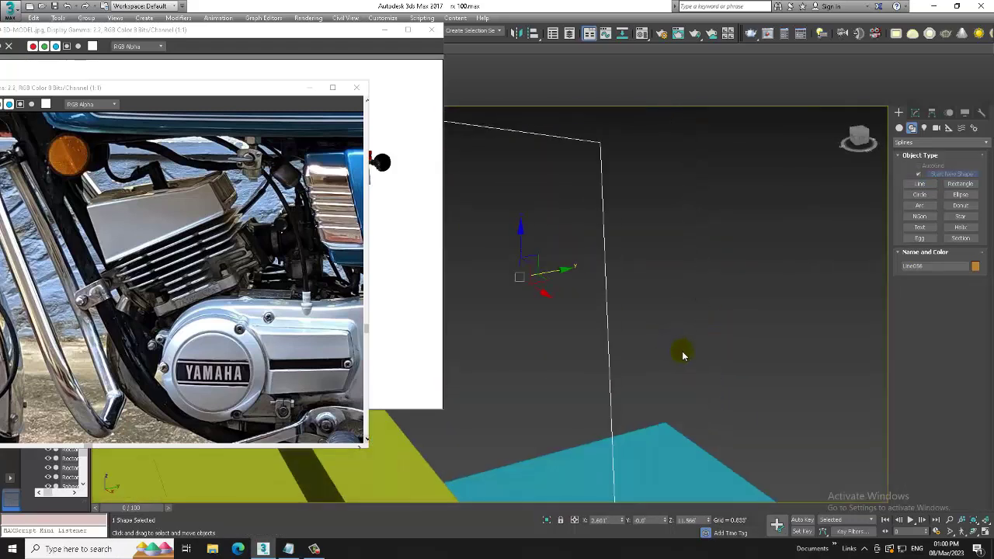
scroll(682, 355, "down", 3)
scroll(710, 372, "down", 2)
scroll(599, 355, "down", 5)
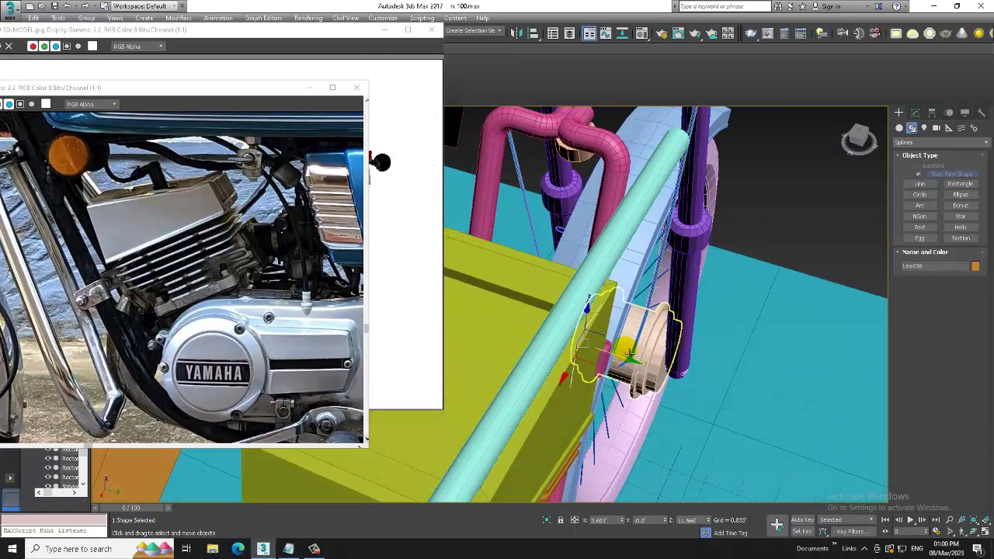
scroll(692, 337, "up", 4)
scroll(583, 224, "up", 5)
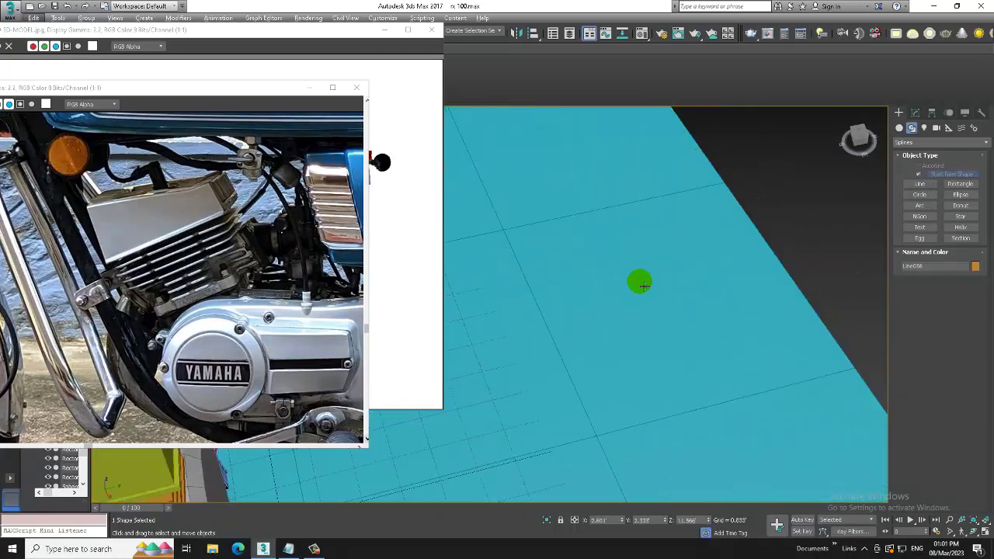
scroll(641, 284, "down", 3)
mouse_move(644, 280)
middle_mouse_down("alt")
mouse_move(688, 280)
mouse_move(828, 167)
mouse_move(876, 155)
middle_mouse_up("alt")
left_click(919, 115)
scroll(658, 337, "down", 3)
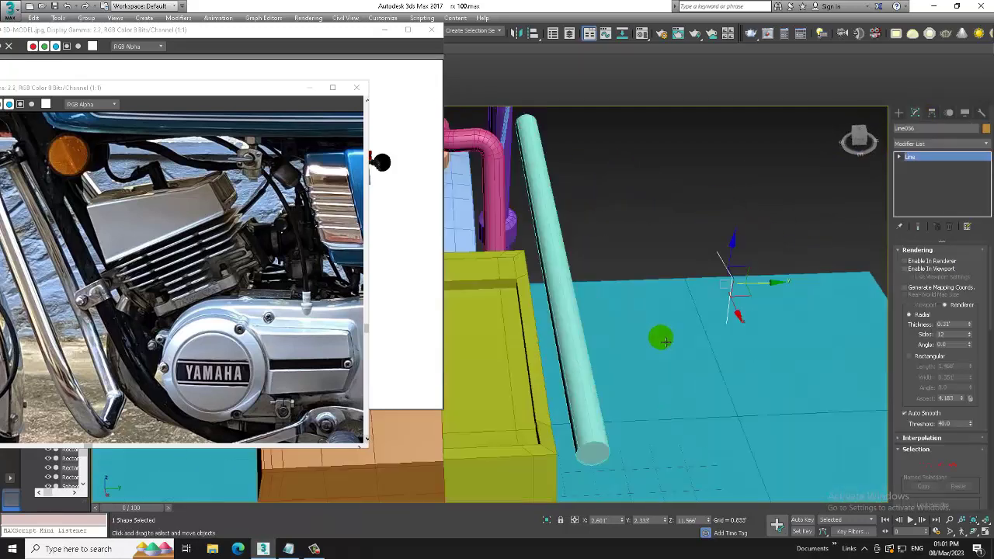
middle_click_drag(658, 336, 753, 298, "alt")
scroll(749, 319, "up", 3)
left_click(905, 269)
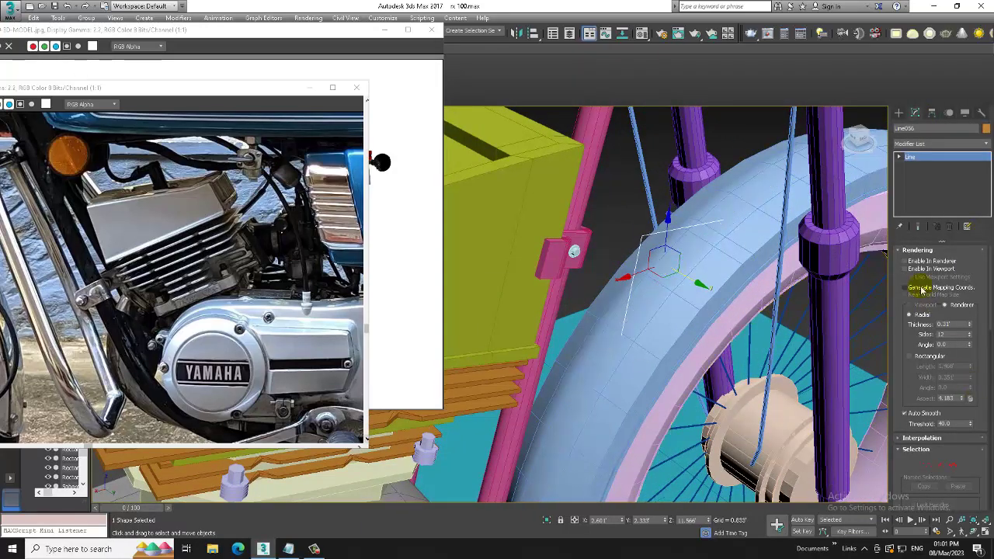
left_click(925, 268)
middle_click_drag(749, 289, 660, 264, "alt")
Fillet the tube's corner vertex into a smooth rounded bend
left_click(562, 225)
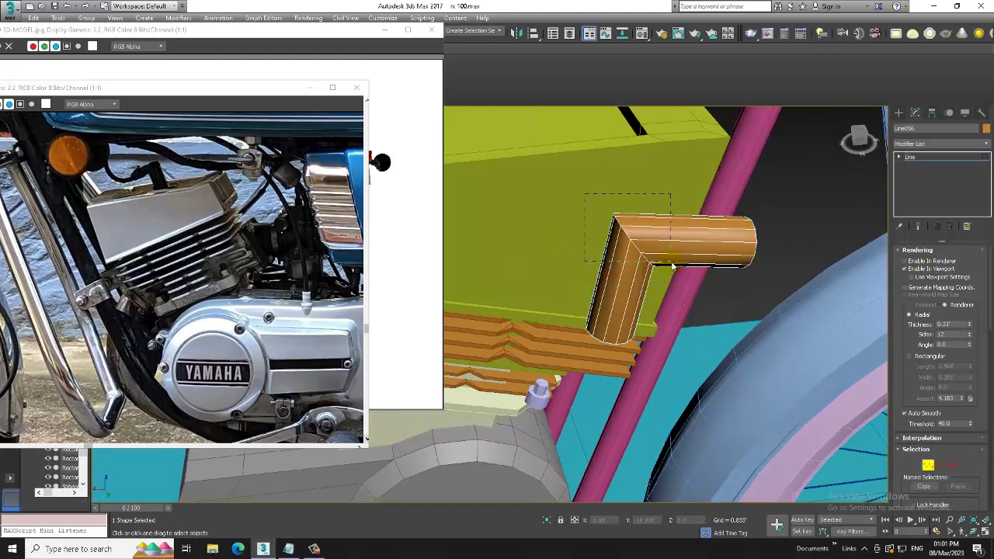
left_click_drag(584, 194, 672, 265)
scroll(964, 288, "down", 5)
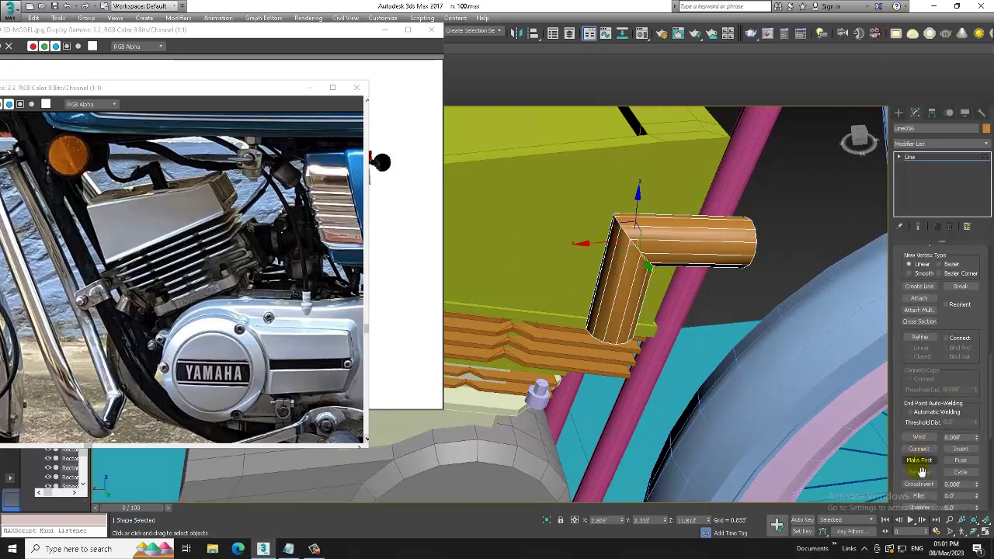
left_click(923, 496)
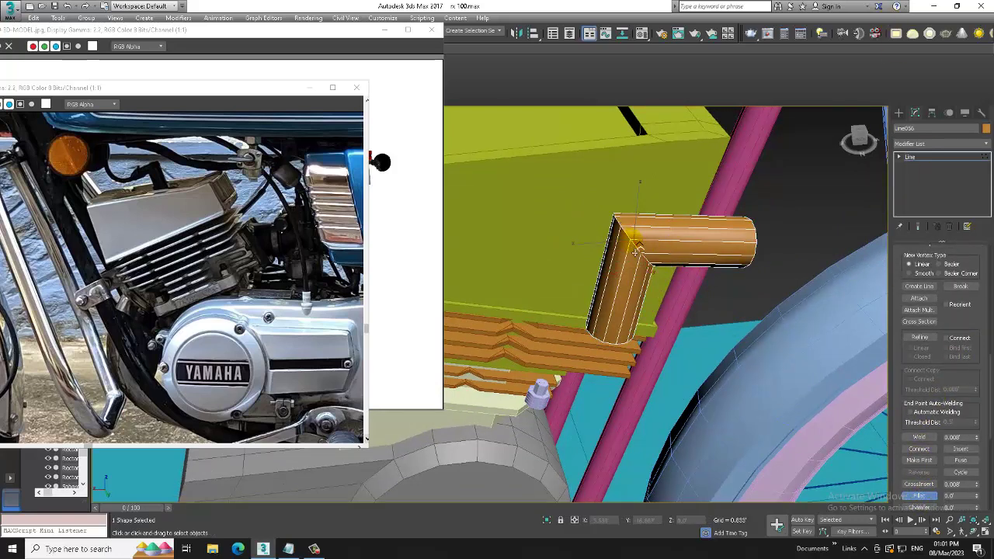
left_click_drag(635, 250, 634, 246)
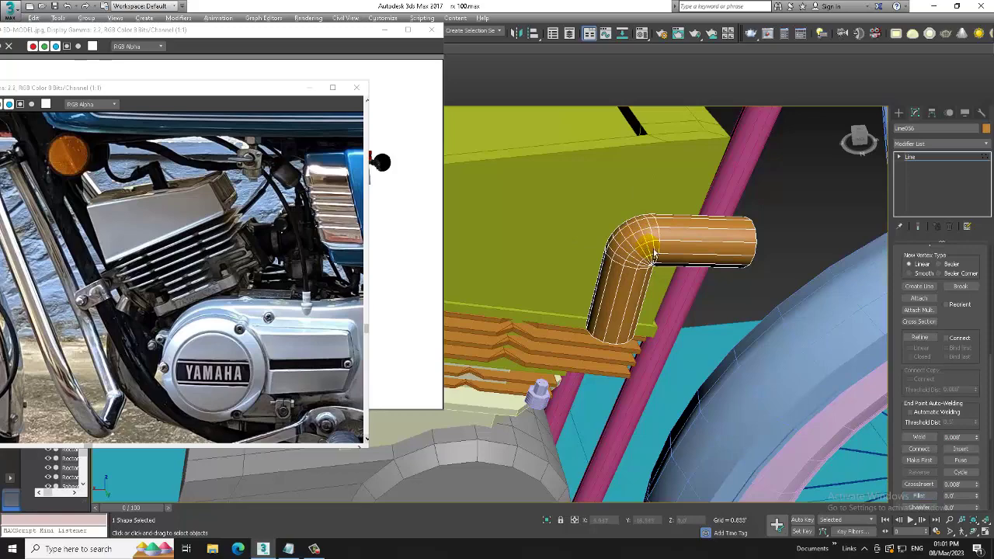
middle_click_drag(635, 247, 683, 228, "alt")
Convert the bent tube to Editable Poly and select polygons at its end
right_click(683, 225)
left_click(814, 347)
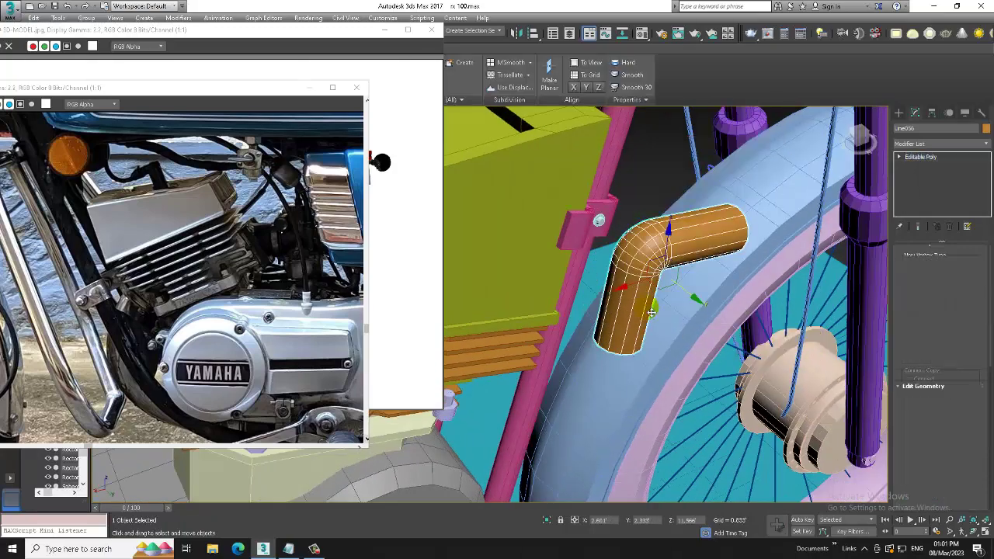
mouse_move(814, 347)
middle_mouse_down("alt")
mouse_move(699, 256)
mouse_move(660, 295)
middle_mouse_up("alt")
left_click(951, 263)
left_click(625, 336)
middle_click_drag(625, 335, 654, 322, "alt")
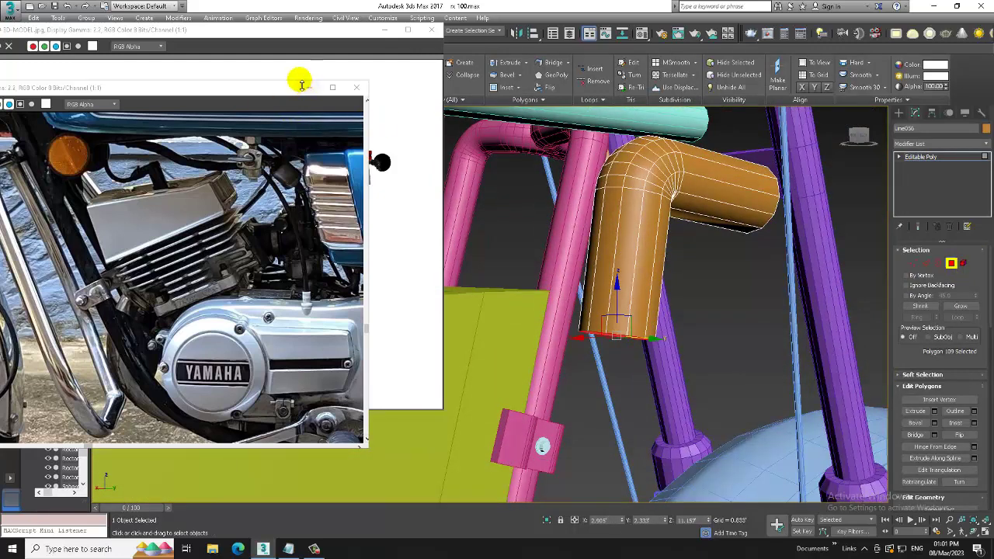
Bring the 3D-MODEL reference image to the front and move it lower
left_click(249, 45)
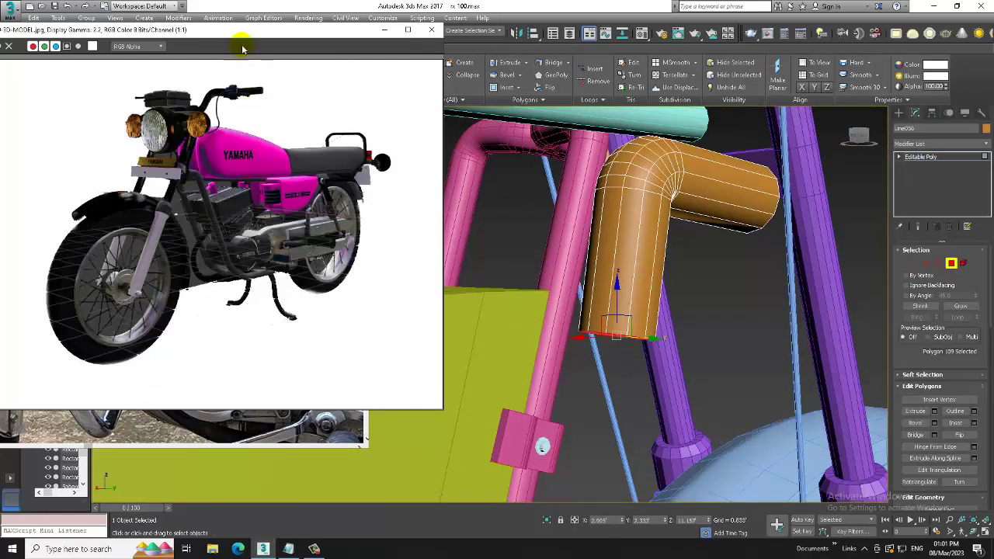
left_click_drag(242, 49, 259, 120)
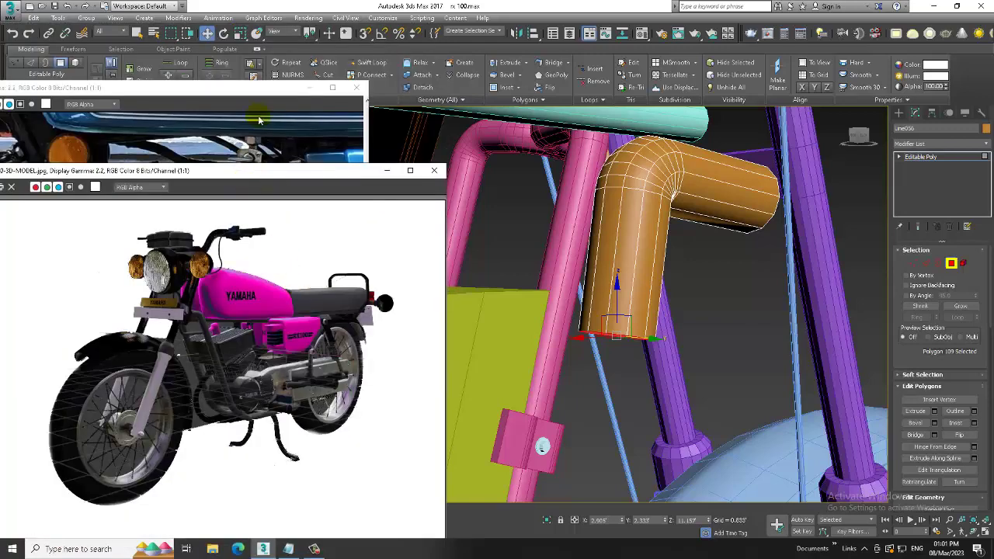
left_click(371, 65)
Isolate the bent tube and zoom in on it in a maximized wireframe view
right_click(723, 282)
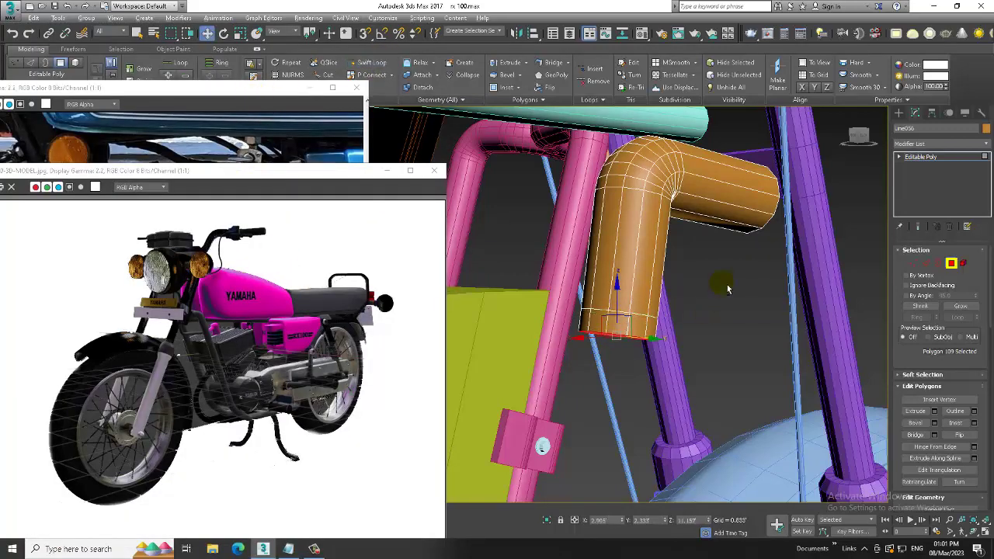
key("alt+w")
scroll(220, 340, "up", 3)
scroll(341, 308, "down", 3)
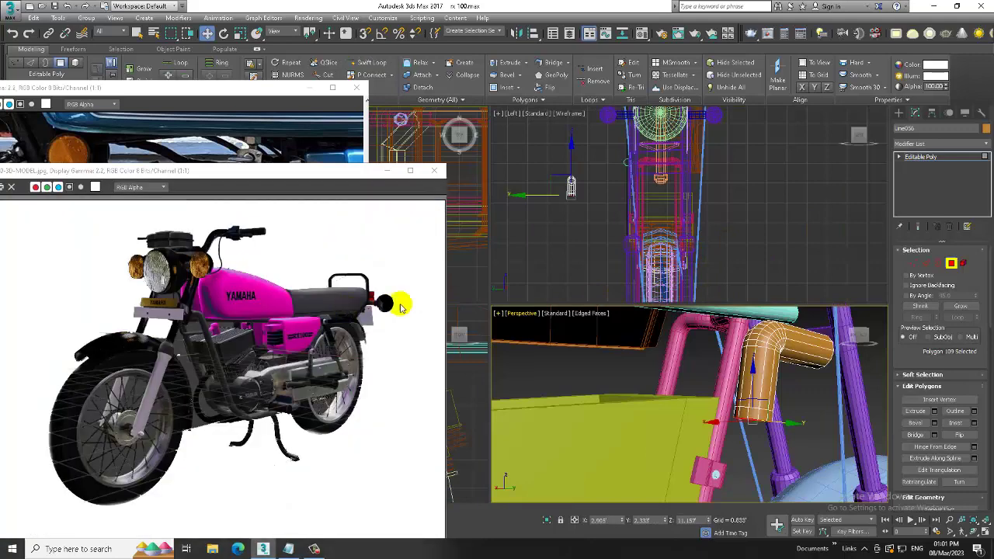
scroll(705, 210, "up", 2)
key("alt+w")
scroll(796, 231, "up", 4)
key("alt+q")
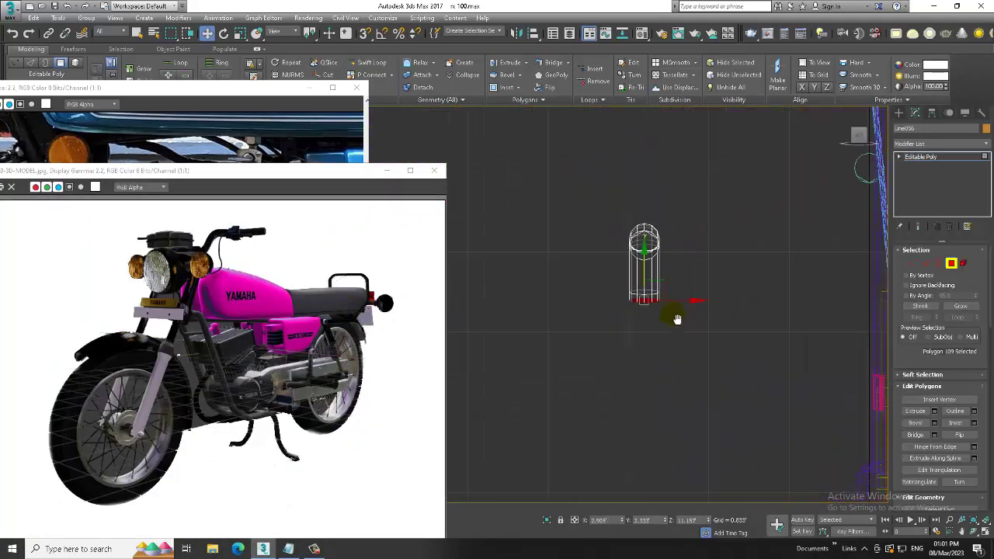
scroll(672, 314, "up", 4)
key("alt+w")
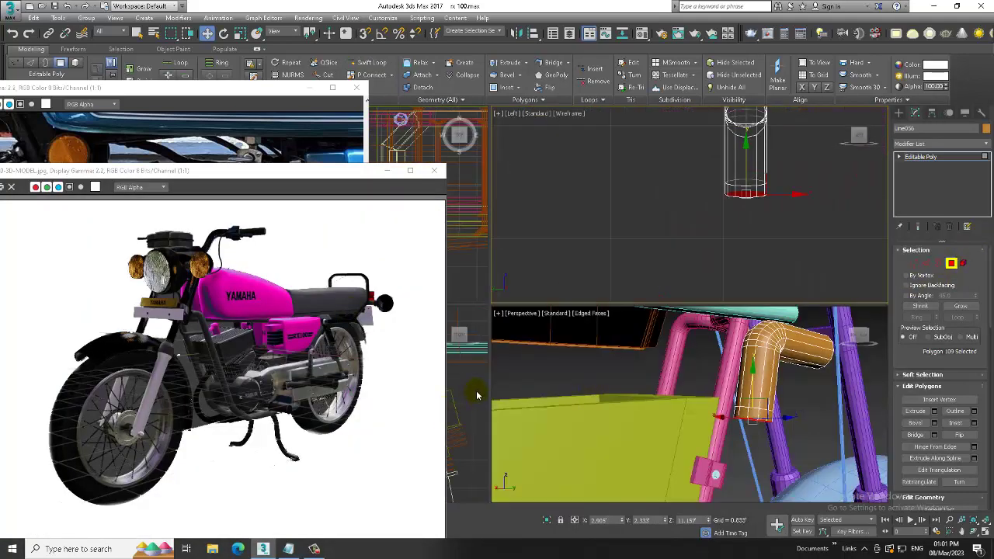
key("alt+w")
scroll(584, 326, "up", 3)
scroll(646, 282, "up", 2)
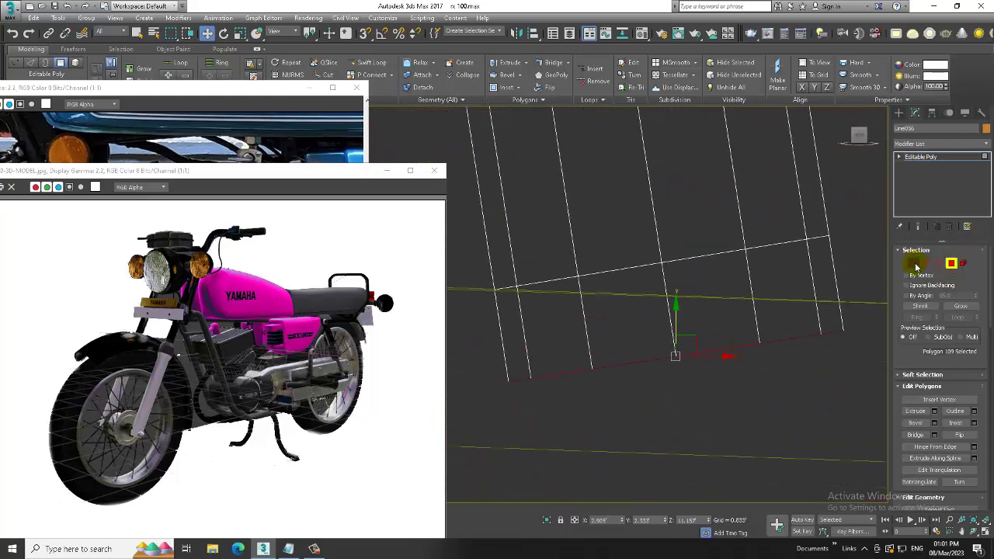
Select the edge ring at the tube's end as polygons and extrude them 0.019'
left_click(925, 265)
left_click(669, 319)
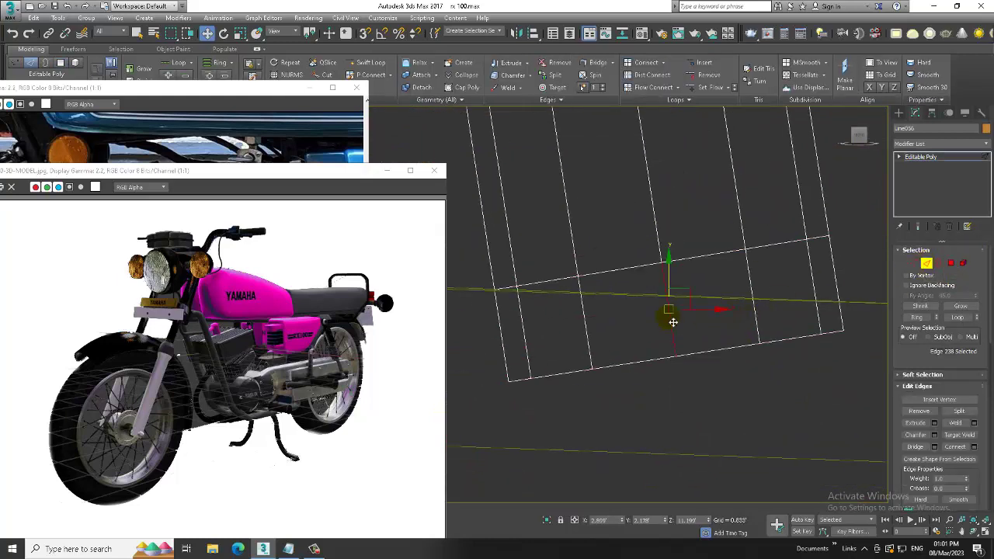
key("ctrl+z")
left_click(962, 265)
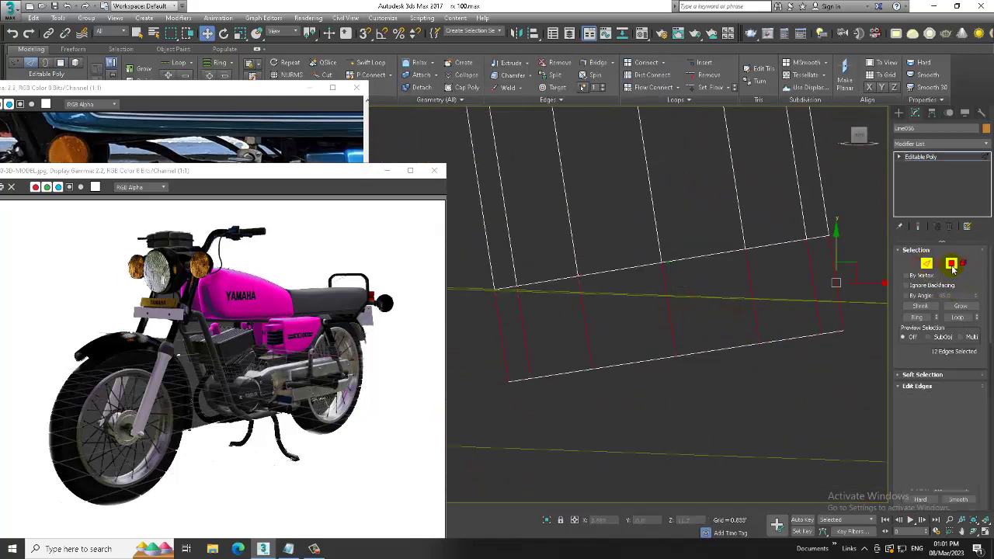
left_click(934, 412)
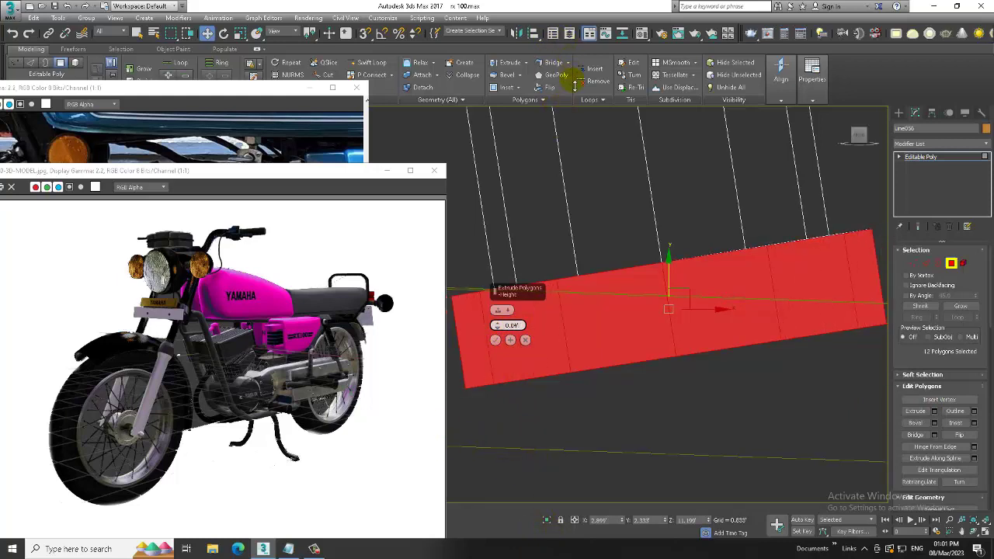
left_click_drag(550, 526, 579, 103)
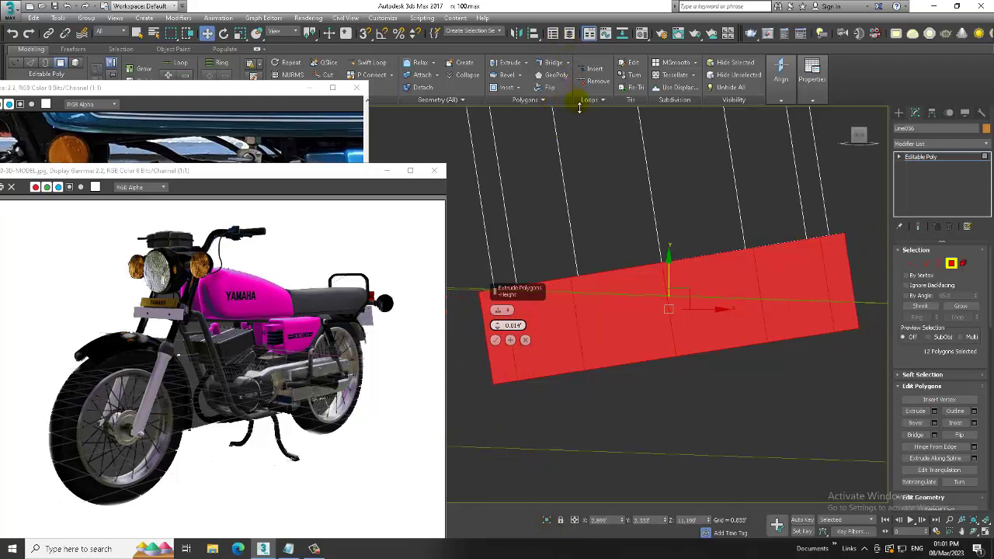
left_click(495, 340)
scroll(657, 328, "down", 3)
mouse_move(657, 329)
middle_mouse_down("alt")
mouse_move(671, 307)
mouse_move(703, 300)
middle_mouse_up("alt")
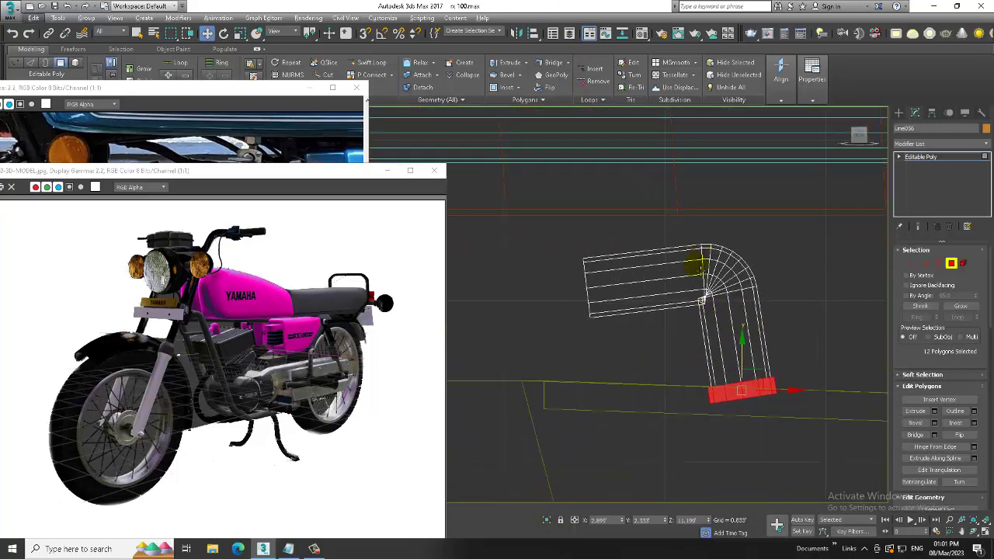
Exit isolation and orbit around the bent tube and seat block to inspect its placement
key("alt+q")
scroll(712, 370, "up", 3)
mouse_move(712, 370)
middle_mouse_down("alt")
mouse_move(650, 305)
mouse_move(630, 300)
mouse_move(699, 303)
middle_mouse_up("alt")
scroll(699, 303, "down", 3)
scroll(774, 309, "up", 3)
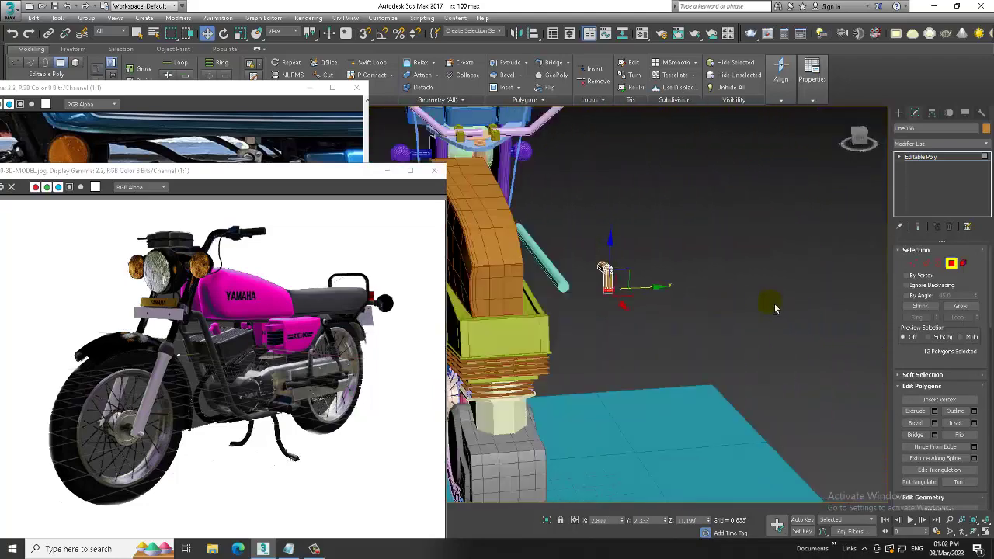
middle_click_drag(774, 309, 885, 195, "alt")
key("4")
middle_click_drag(790, 202, 639, 272, "alt")
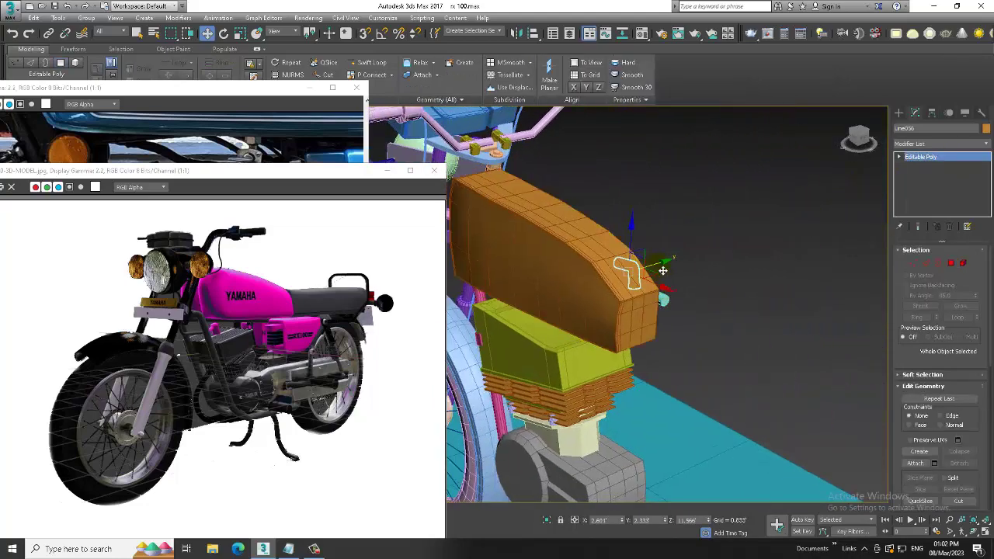
scroll(627, 268, "up", 2)
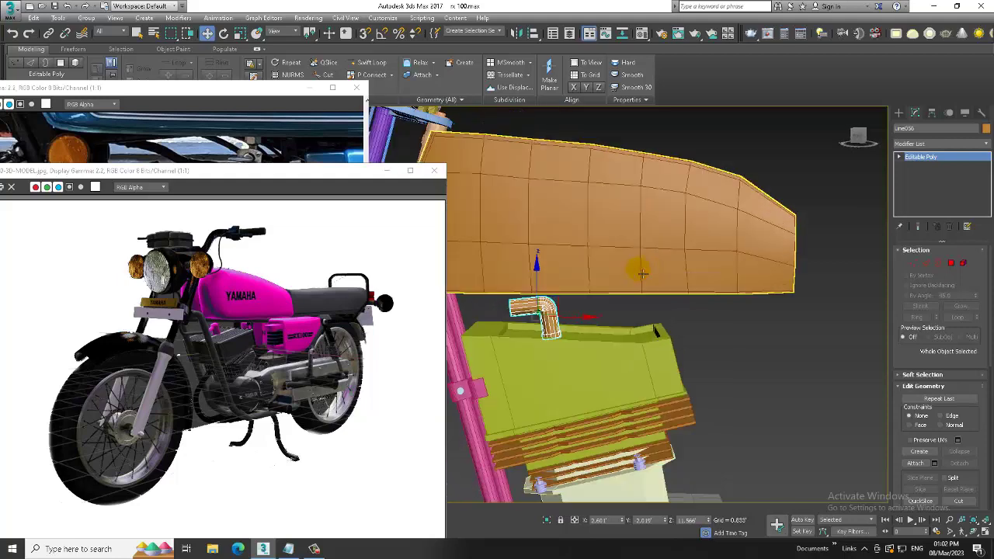
scroll(625, 268, "up", 2)
scroll(621, 269, "up", 2)
scroll(615, 269, "up", 2)
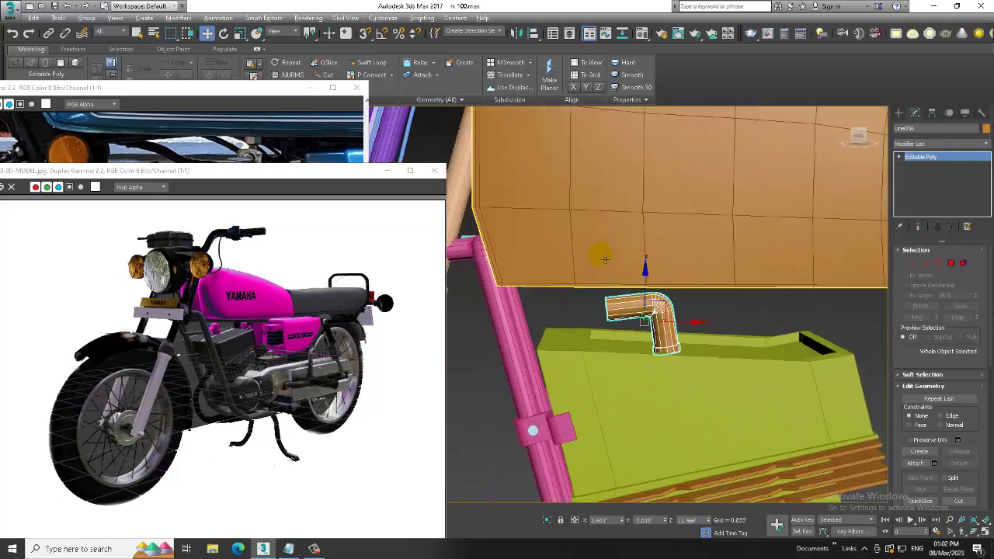
Check the bent pipe in the maximized Front and bottom-left views, then switch to Shapes > Splines
key("alt+w")
right_click(594, 206)
key("alt+w")
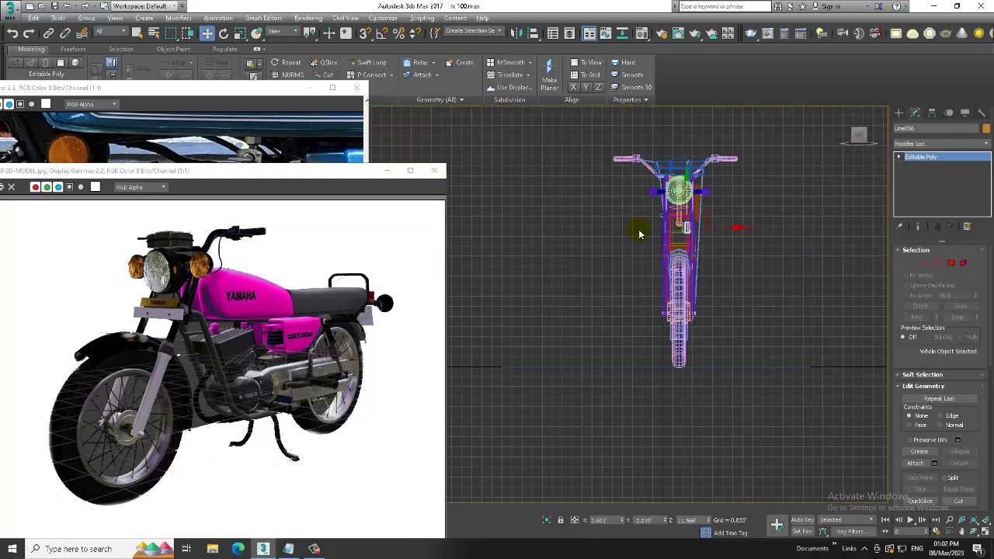
key("alt+w")
right_click(455, 399)
key("alt+w")
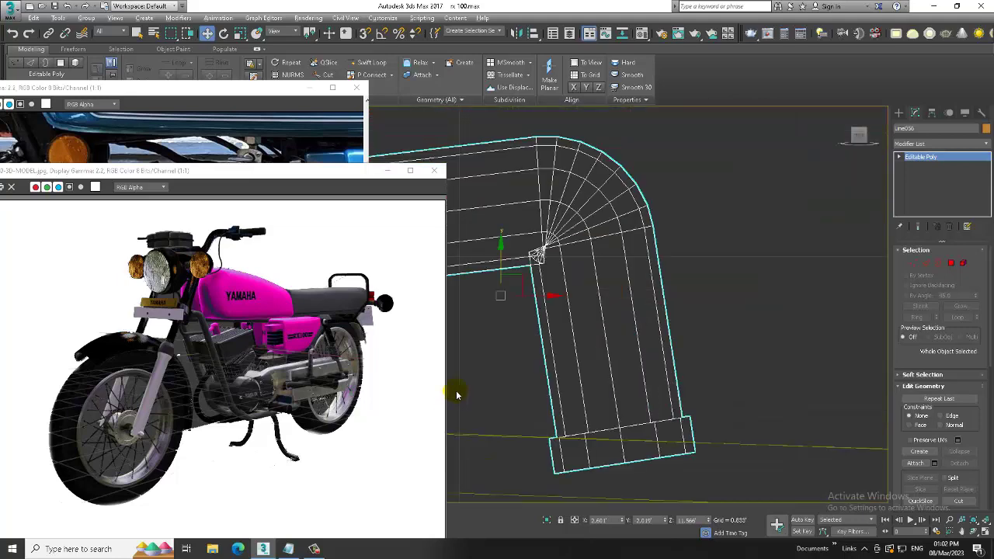
scroll(660, 308, "down", 3)
middle_click_drag(660, 308, 938, 277, "alt")
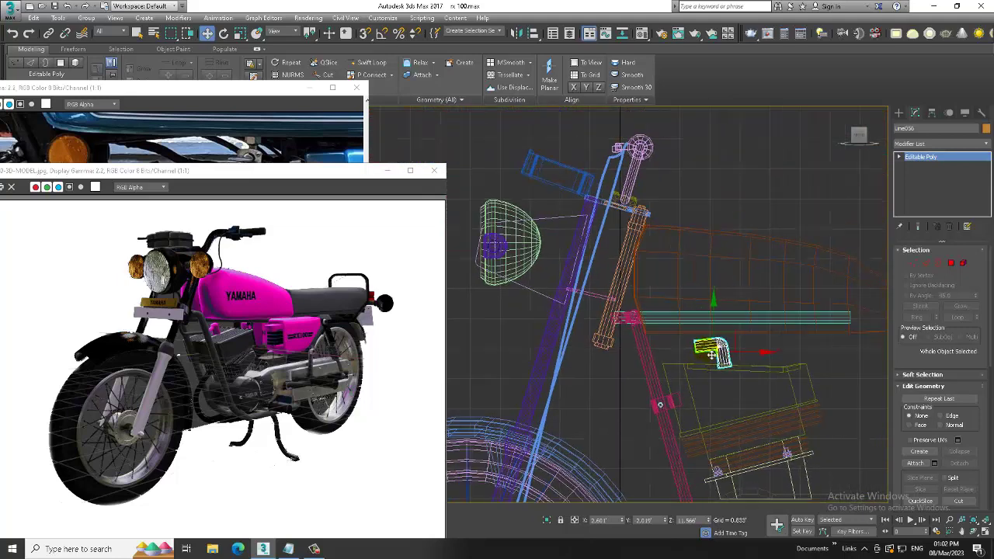
left_click(950, 263)
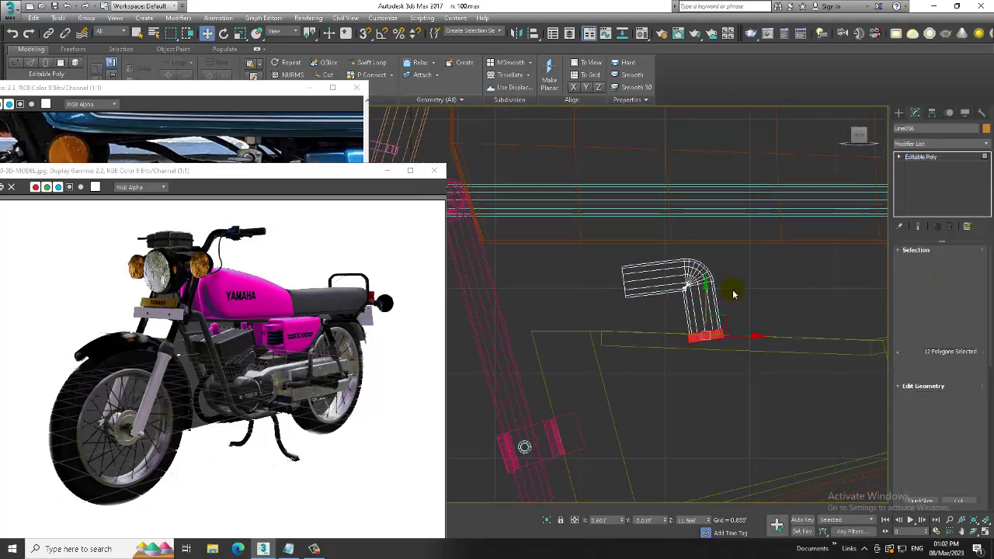
left_click(898, 114)
Draw a curved Line spline for the rear frame rail, running from below the tank toward the fork tube
left_click(919, 183)
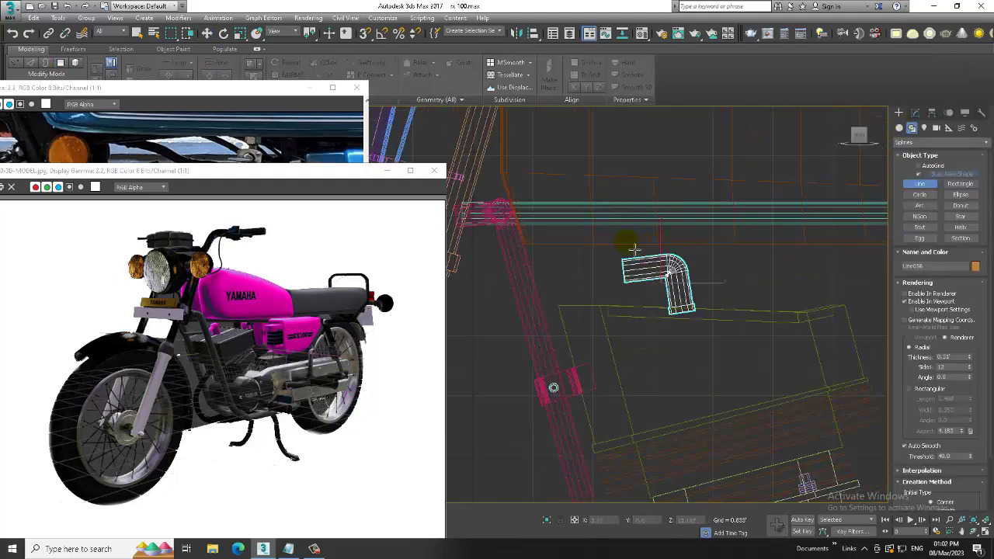
left_click(709, 350)
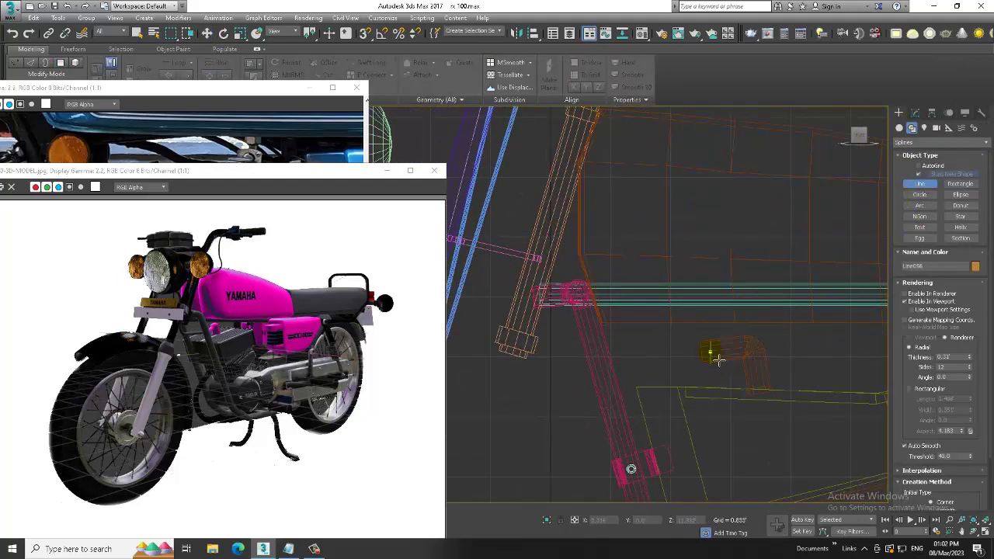
right_click(637, 361)
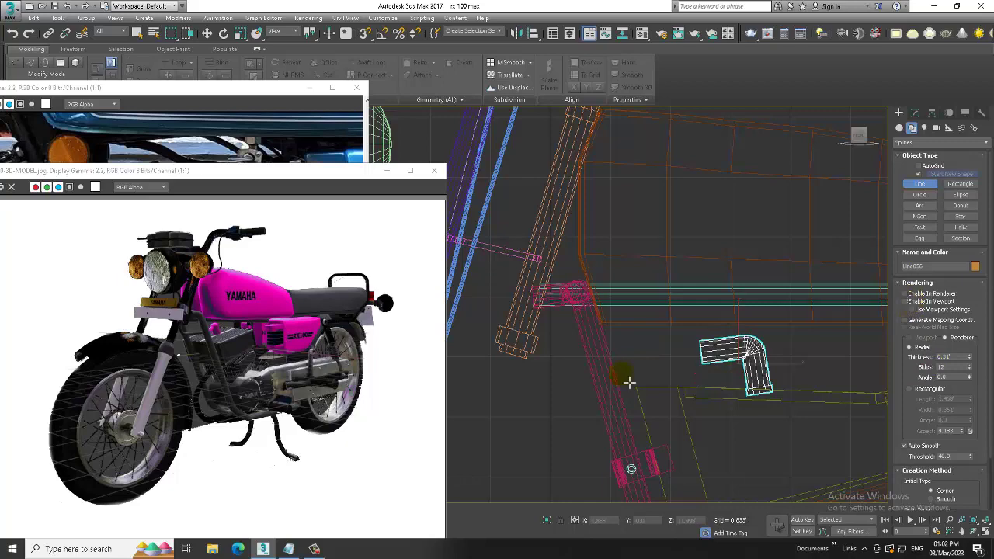
left_click(704, 348)
left_click(615, 359)
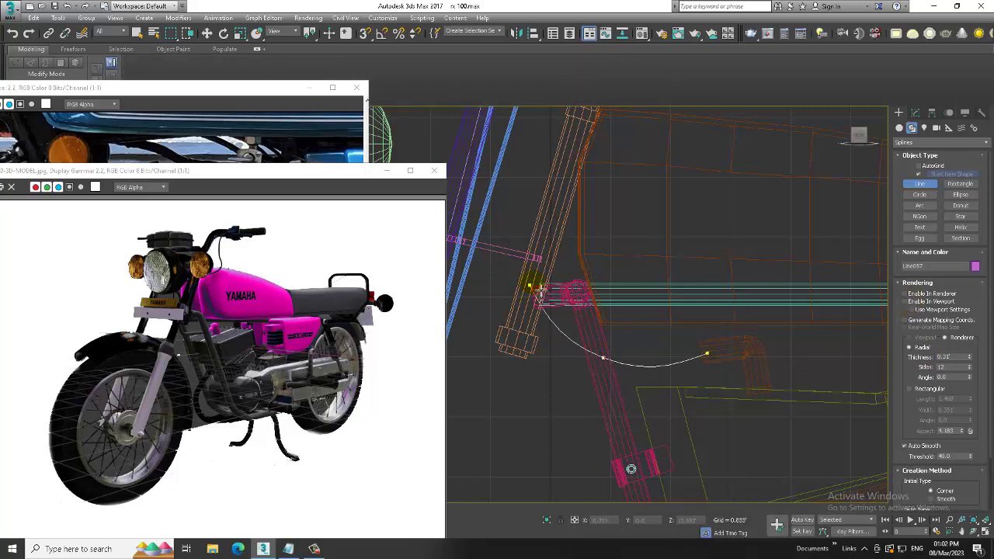
middle_click_drag(532, 284, 541, 342)
scroll(539, 333, "down", 3)
scroll(539, 333, "down", 1)
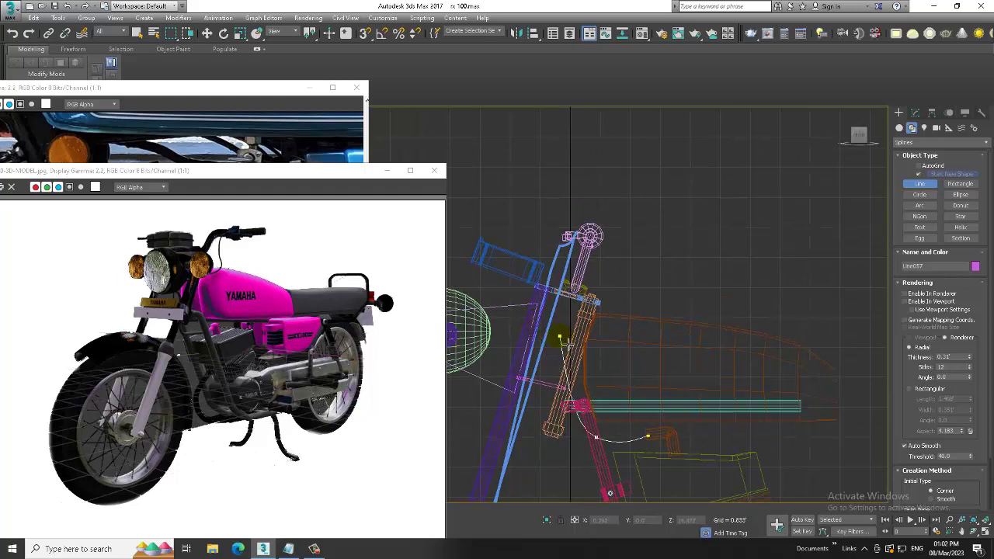
left_click(621, 332)
left_click(687, 340)
right_click(687, 340)
scroll(605, 349, "up", 2)
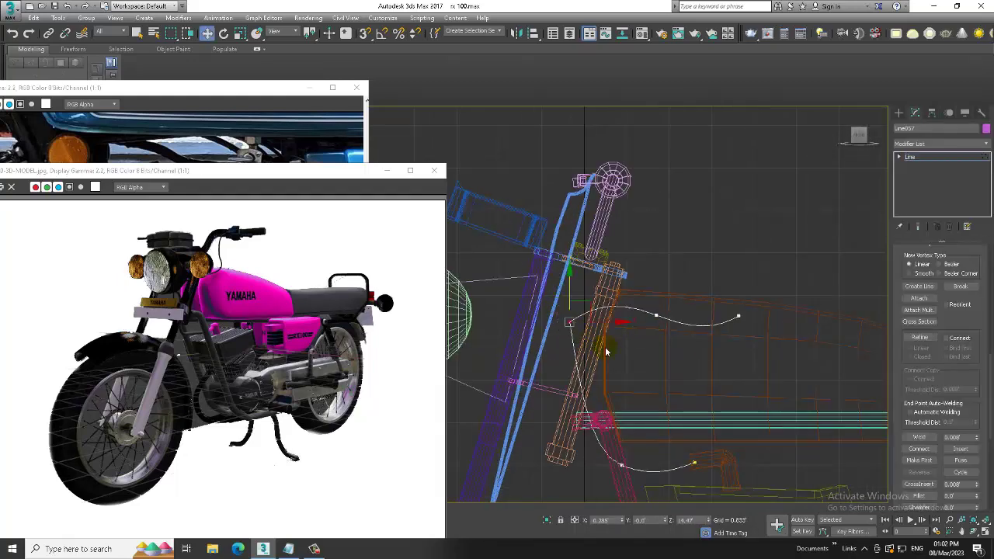
Toggle Fillet on and off, then scroll the Modify panel up to the Rendering rollout
left_click(919, 494)
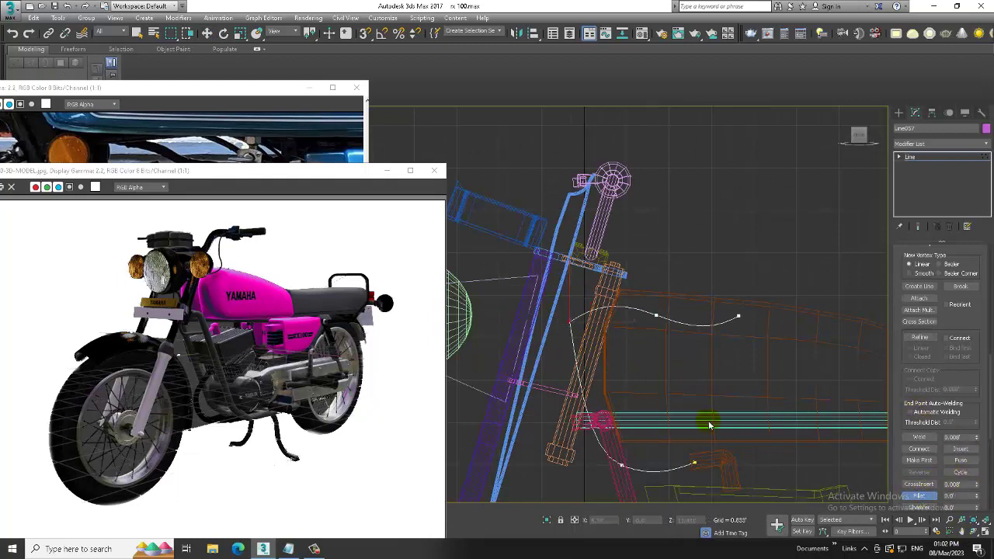
right_click(917, 245)
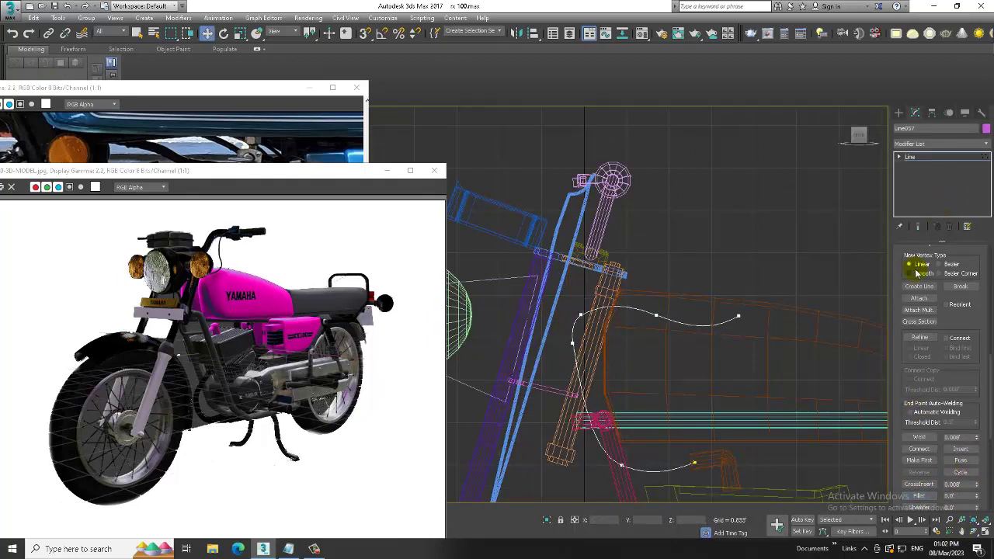
scroll(905, 268, "up", 3)
scroll(907, 272, "up", 3)
scroll(909, 280, "up", 2)
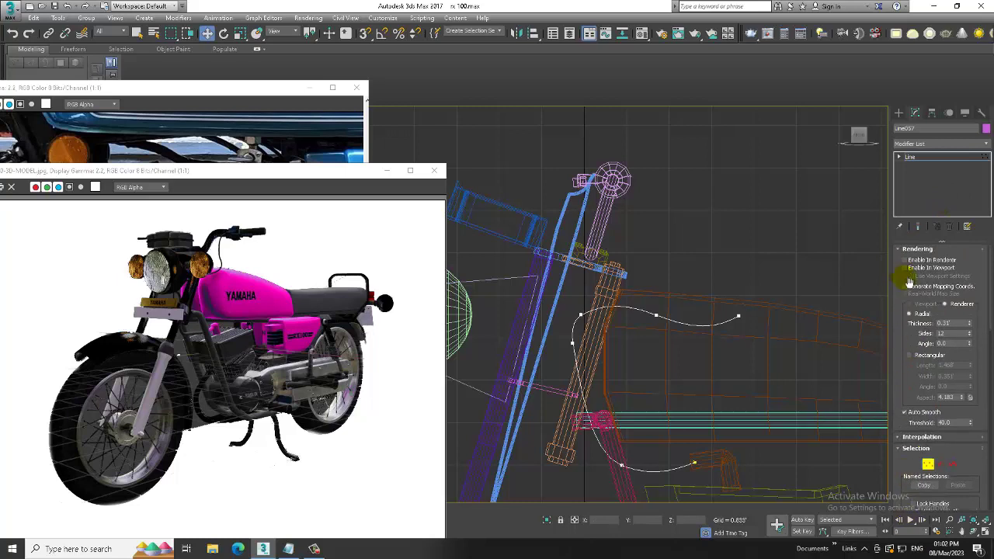
Enable the rail spline in the viewport and reduce its Thickness to 0.077'
left_click(904, 268)
left_click_drag(968, 323, 990, 361)
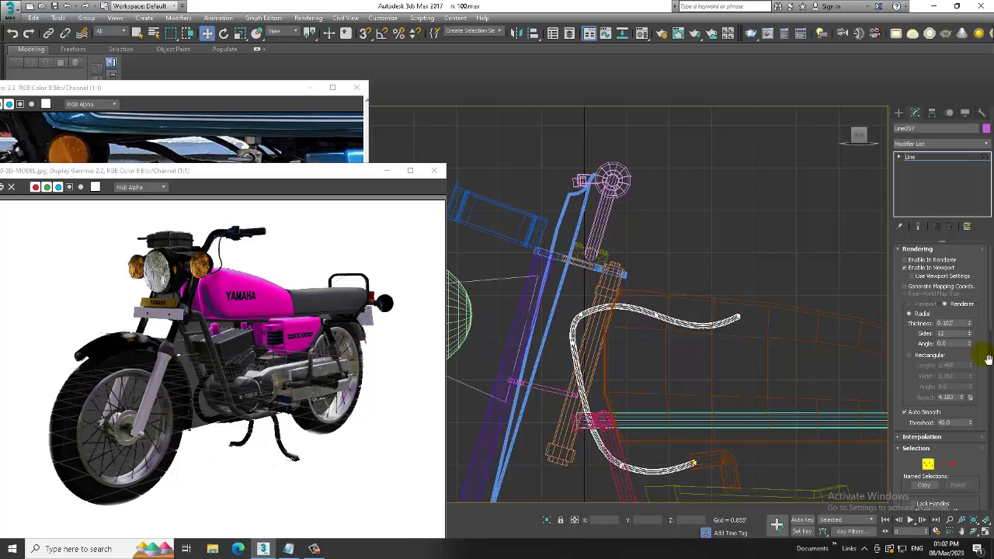
left_click(945, 160)
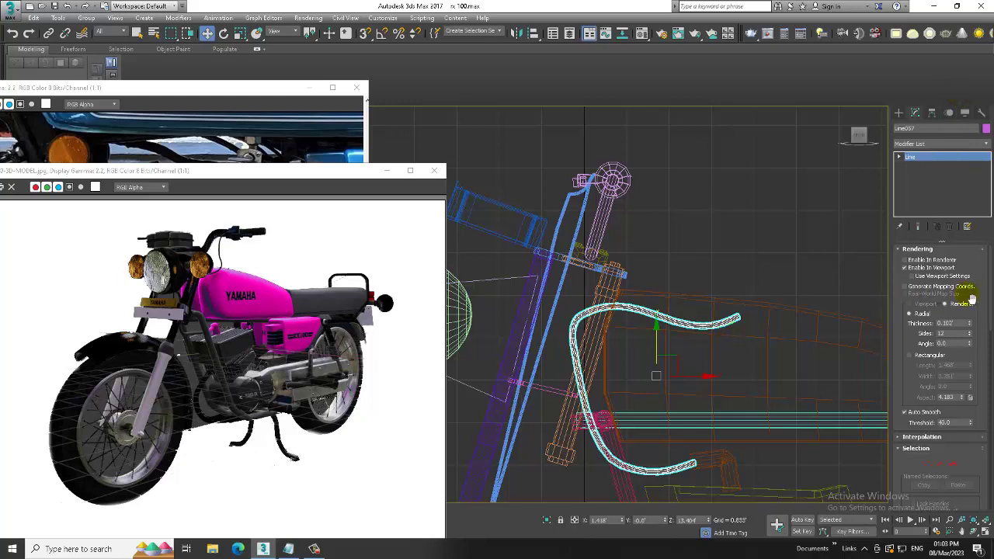
left_click_drag(969, 324, 980, 342)
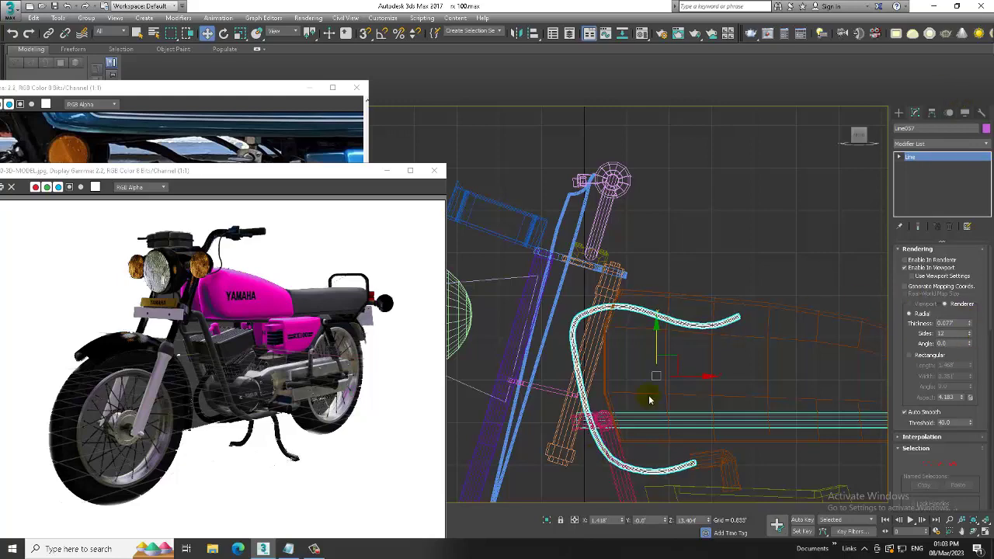
In the perspective view, move the rail's end vertex up to meet the tank
key("alt+w")
key("alt+w")
middle_click_drag(699, 365, 769, 373)
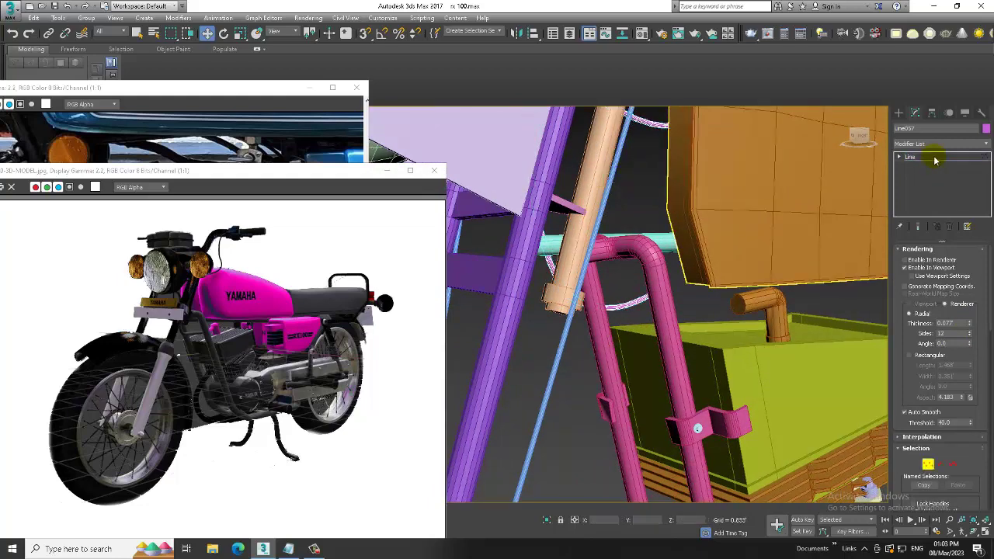
middle_click_drag(621, 194, 583, 186, "alt")
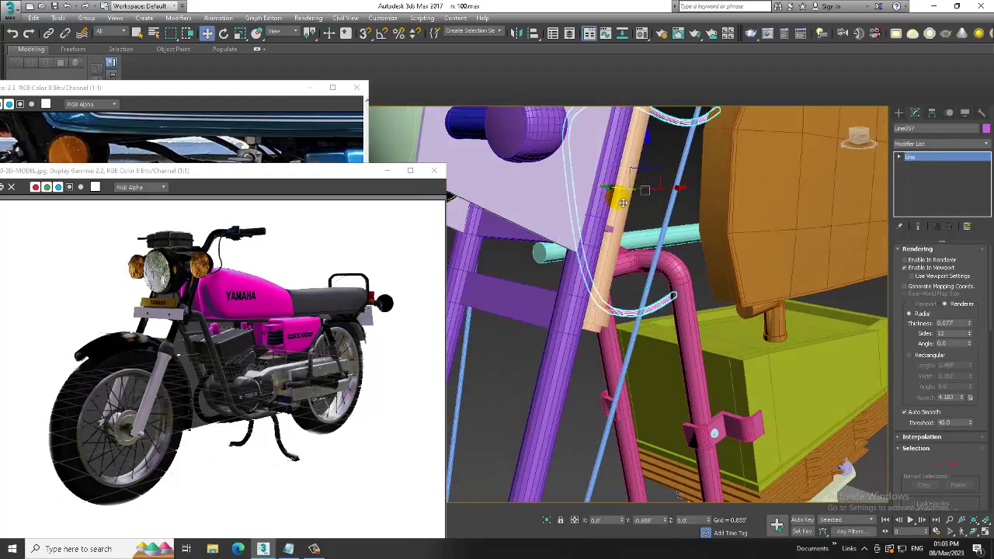
middle_click_drag(718, 253, 669, 274, "alt")
middle_click_drag(618, 208, 590, 194, "alt")
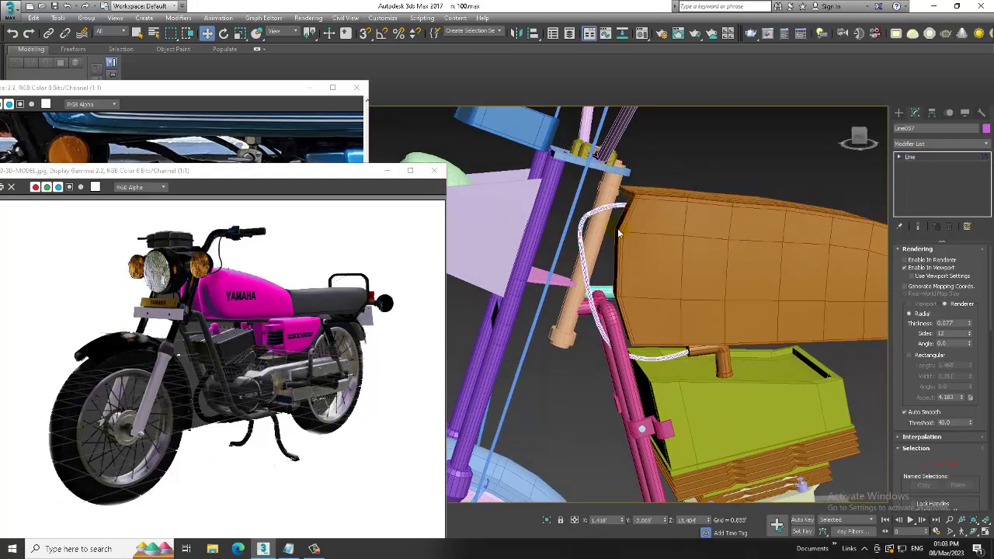
key("1")
left_click_drag(545, 183, 836, 274)
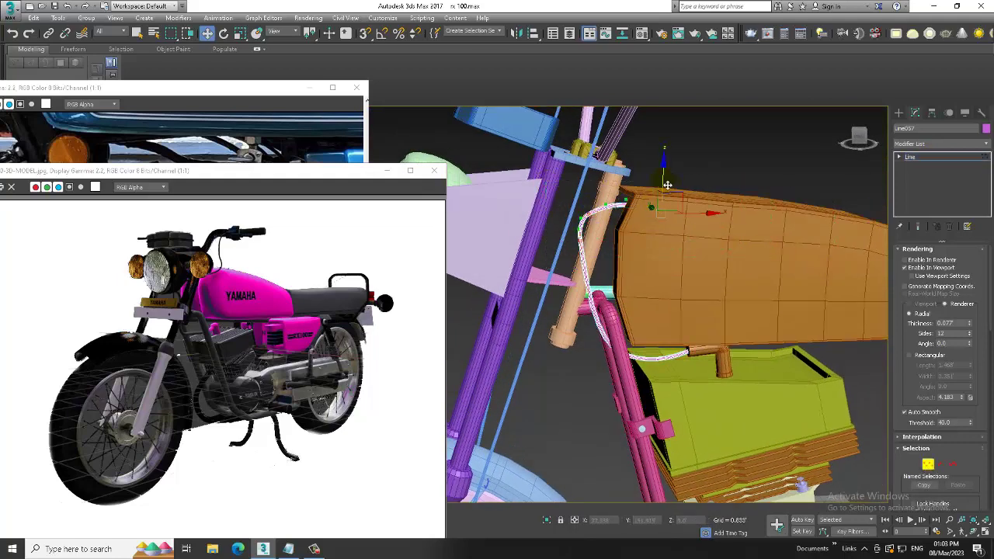
left_click_drag(667, 184, 846, 293)
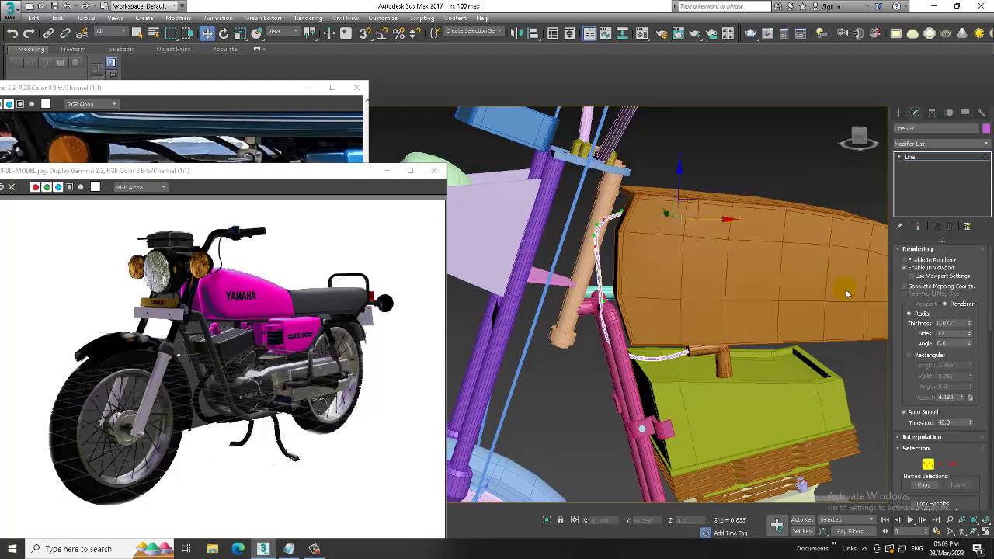
Select Box002 and enter Vertex mode in the maximized side wireframe view
left_click(754, 225)
middle_click_drag(754, 225, 668, 327, "alt")
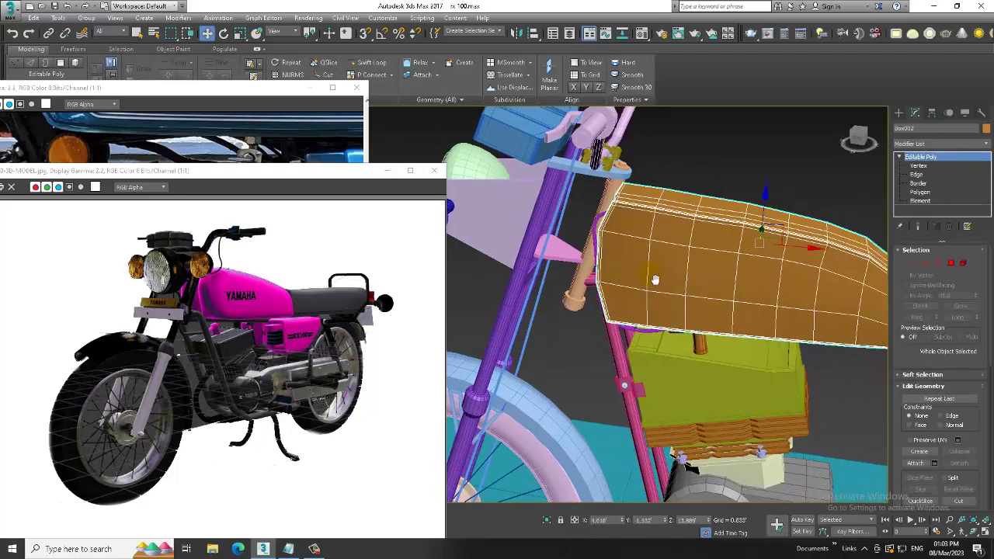
key("alt+w")
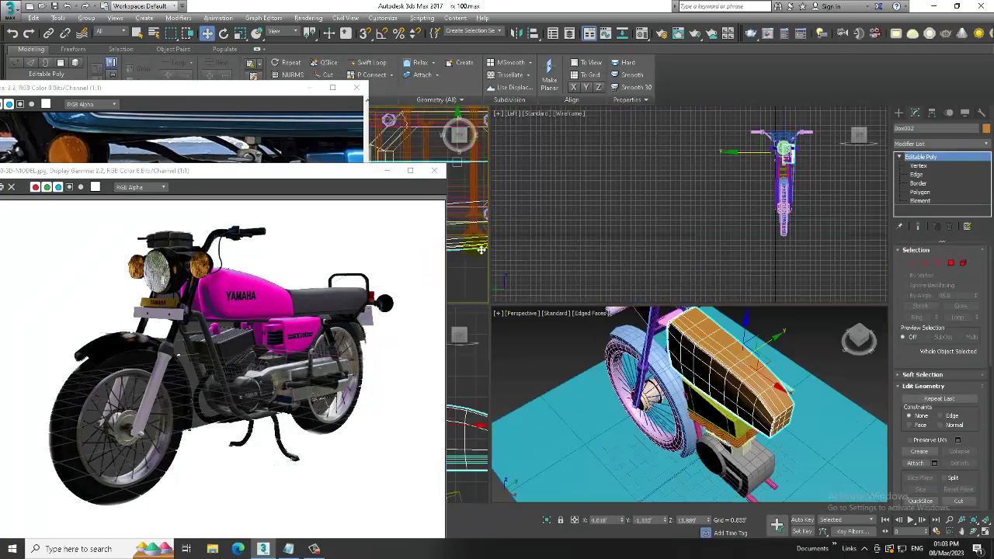
key("alt+w")
scroll(599, 263, "up", 2)
scroll(610, 263, "up", 1)
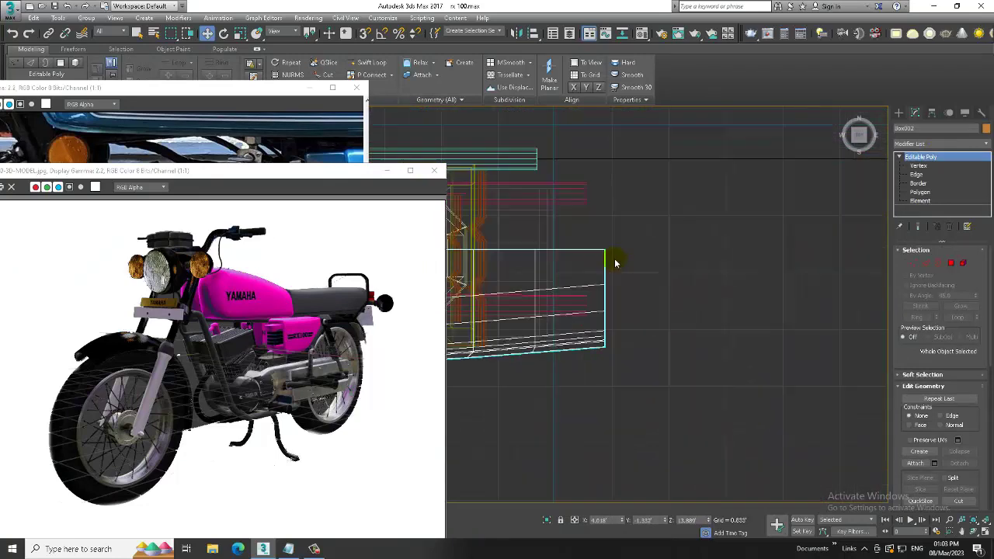
key("1")
scroll(564, 291, "up", 1)
Raise the tank's rear vertices, check the shape in perspective, and return to Editable Poly
left_click_drag(719, 418, 719, 417, "ctrl")
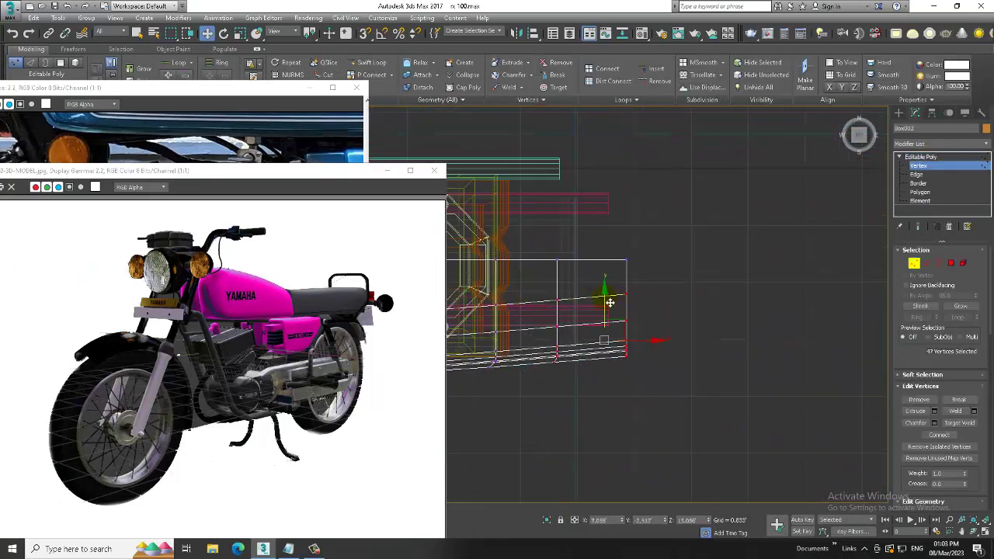
mouse_move(608, 290)
left_mouse_down()
mouse_move(592, 281)
mouse_move(625, 275)
left_mouse_up()
left_click_drag(539, 282, 556, 291)
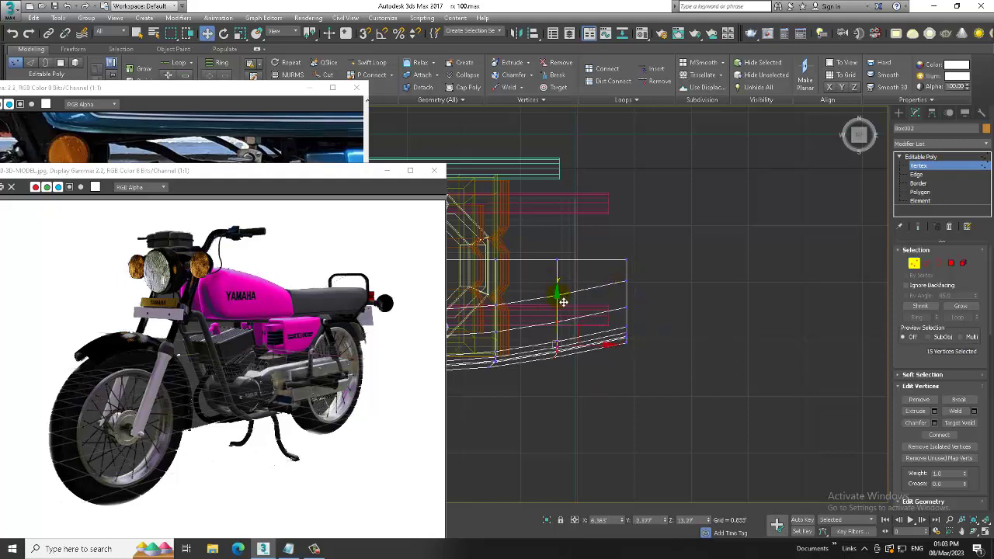
key("alt+w")
key("alt+w")
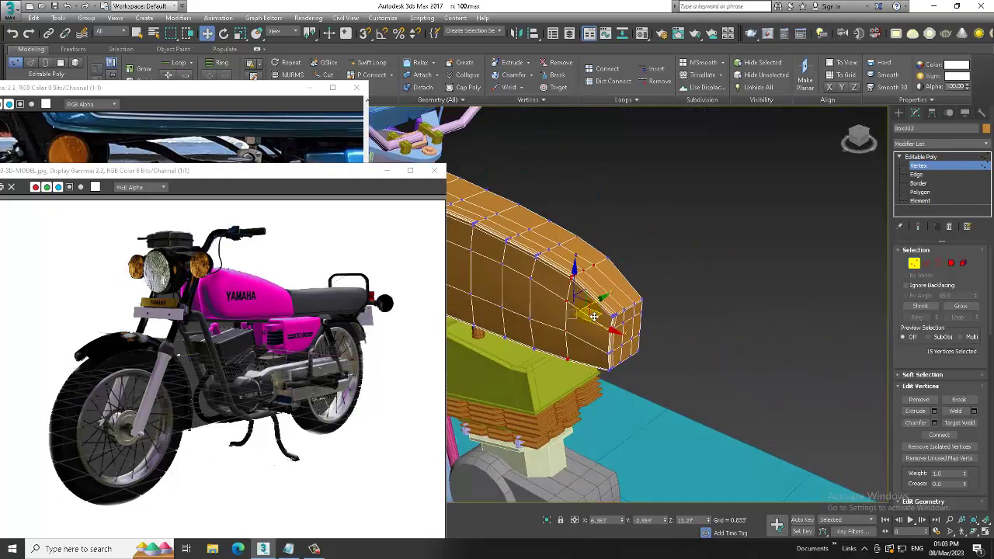
middle_click_drag(593, 316, 789, 310, "alt")
left_click(937, 158)
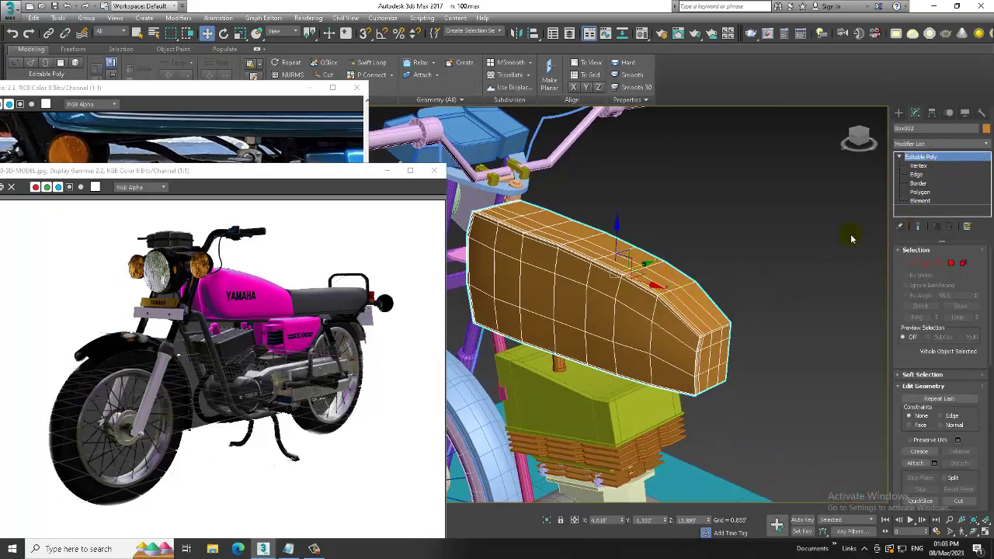
Add a Symmetry modifier to Box002 with the Mirror Axis set to Y
left_click(929, 143)
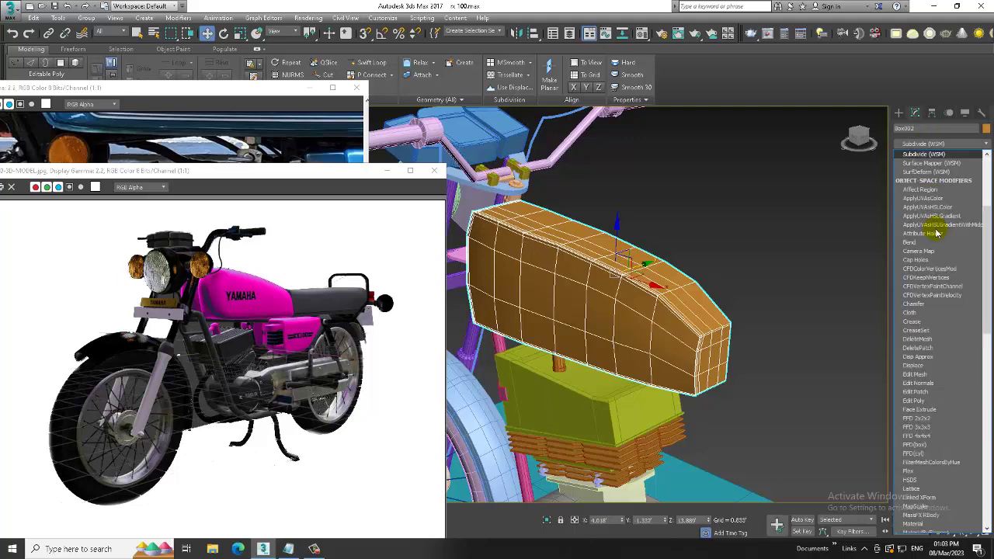
type("sym")
key("Return")
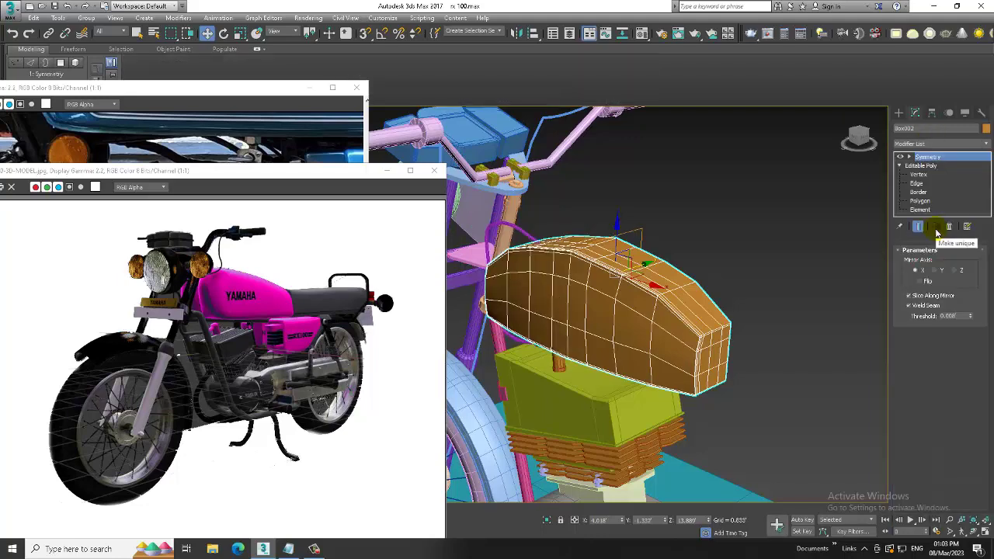
left_click(939, 271)
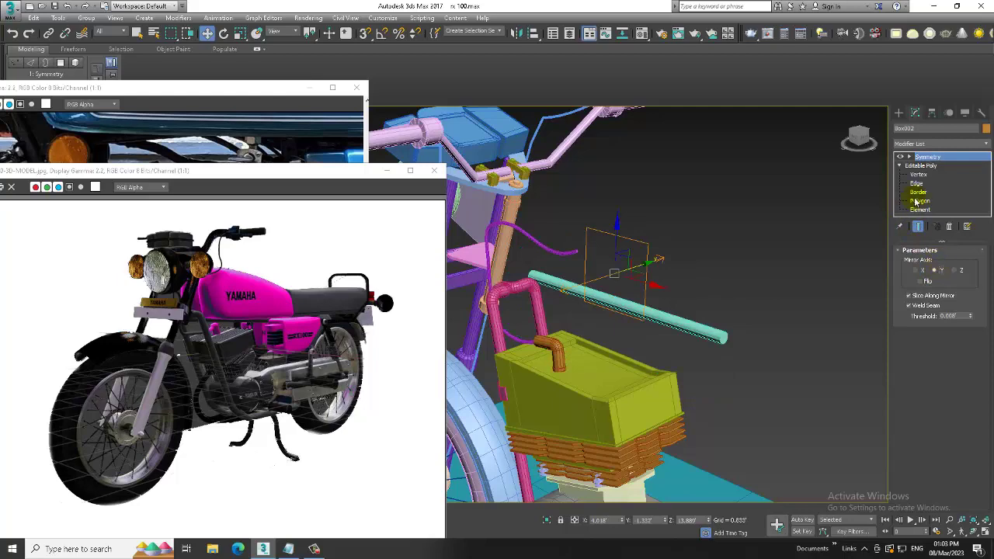
Turn on Flip and move the Mirror gizmo until the two tank halves meet
left_click(909, 157)
left_click(928, 166)
middle_click_drag(716, 284, 638, 315, "alt")
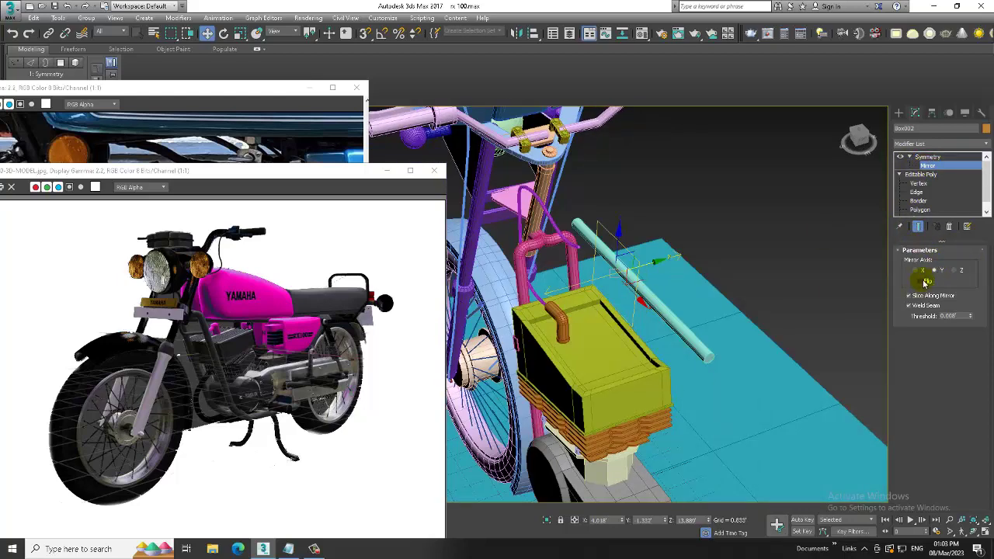
left_click(925, 282)
left_click_drag(651, 264, 656, 270)
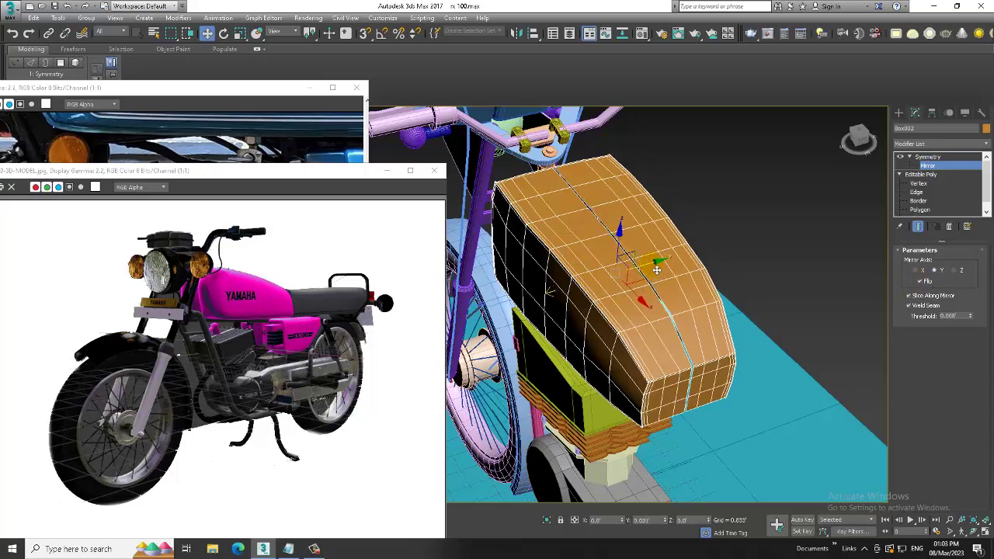
mouse_move(656, 269)
middle_mouse_down("alt")
mouse_move(794, 262)
mouse_move(773, 258)
mouse_move(778, 288)
mouse_move(677, 278)
middle_mouse_up("alt")
scroll(777, 288, "up", 2)
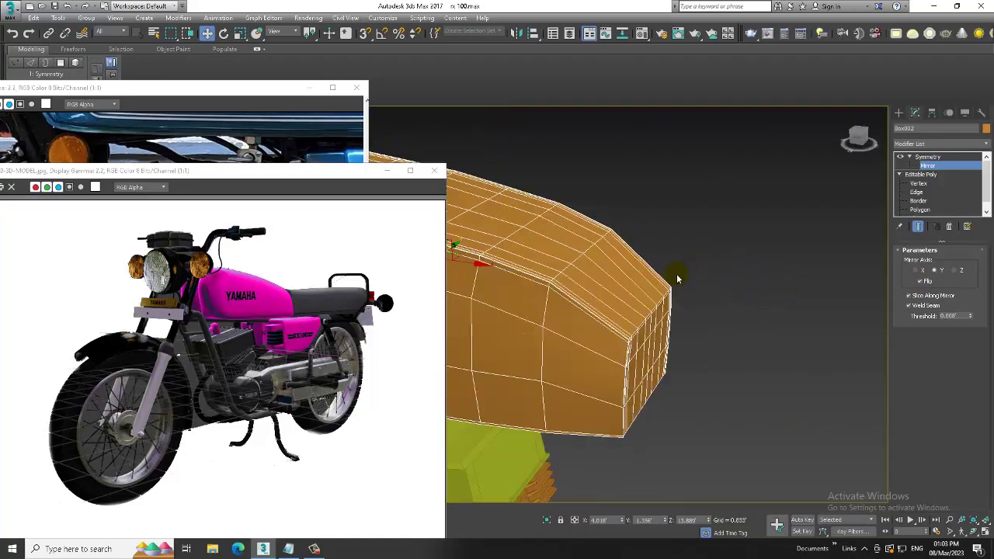
Turn on NURMS smoothing for the tank and return to vertex editing
left_click(918, 183)
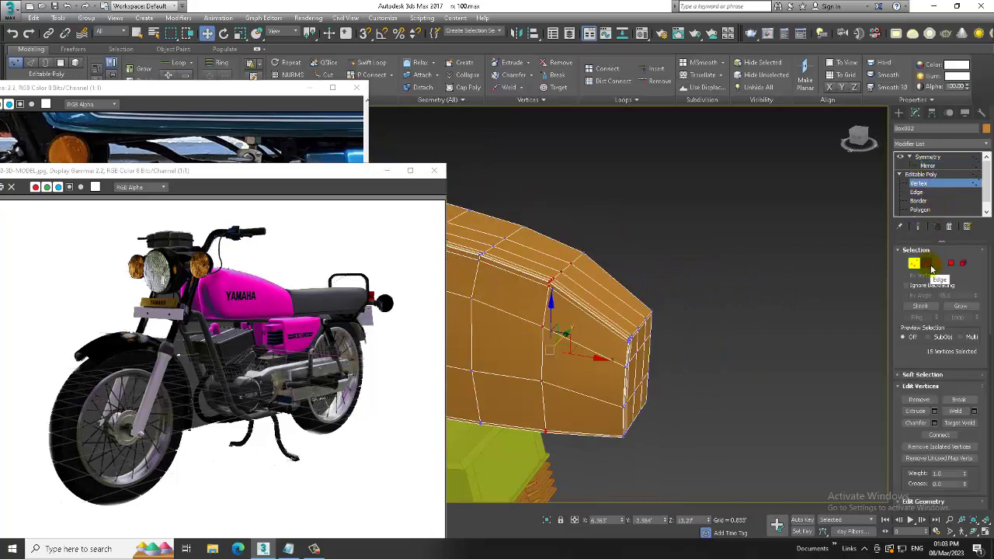
right_click(526, 315)
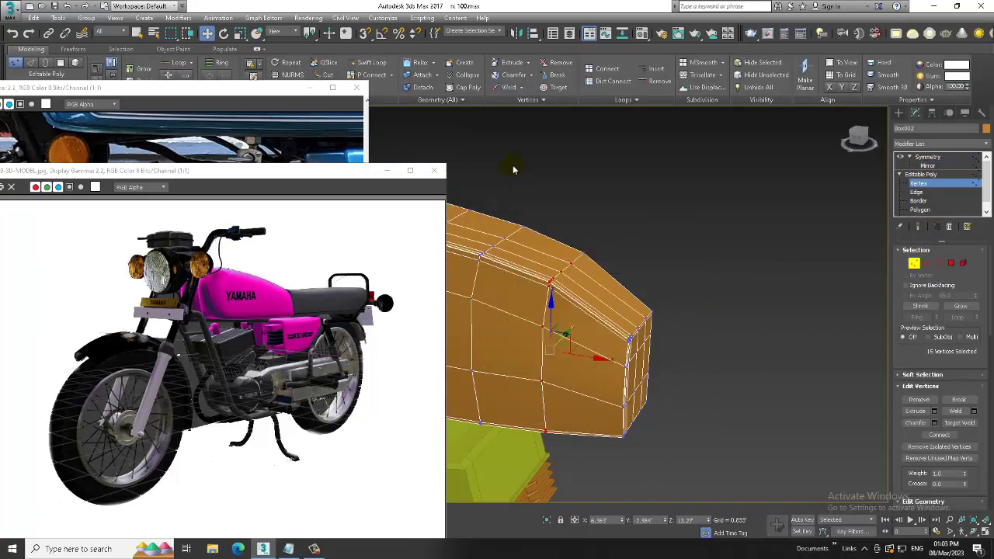
right_click(516, 371)
left_click(491, 234)
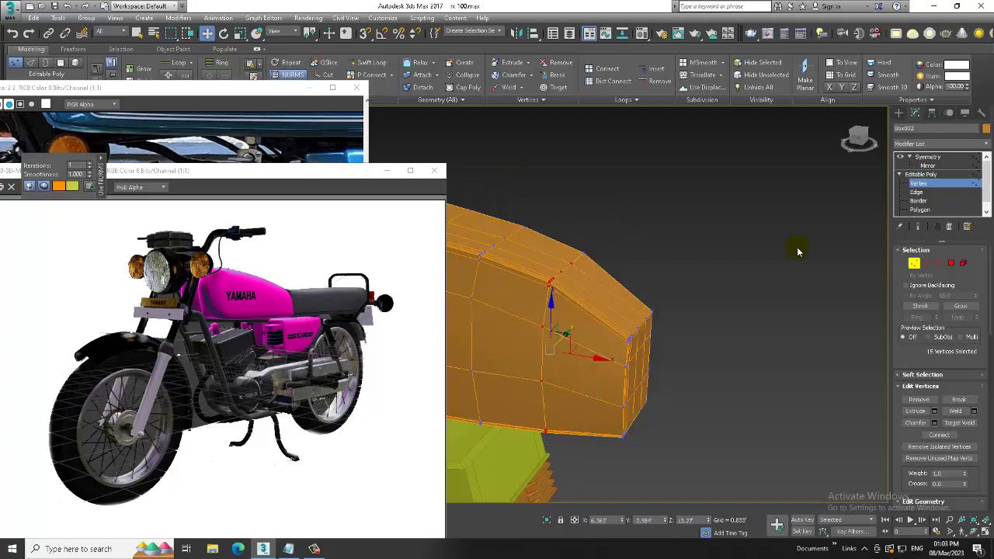
middle_click_drag(796, 248, 728, 265, "alt")
left_click(928, 165)
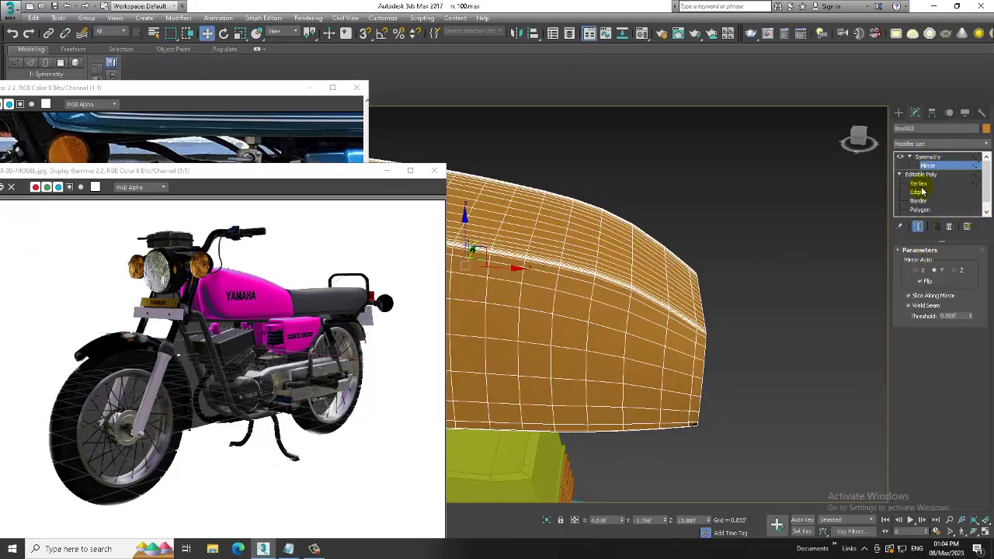
left_click(918, 183)
Box-select the tank's rear vertices in the maximized side wireframe view
key("alt+w")
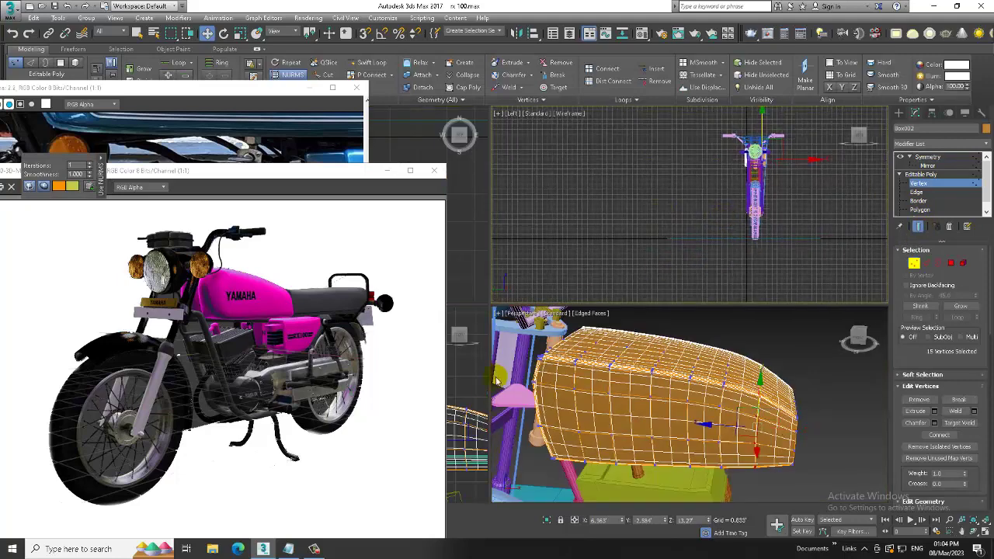
key("alt+w")
mouse_move(532, 333)
middle_mouse_down("alt")
mouse_move(745, 308)
mouse_move(783, 289)
middle_mouse_up("alt")
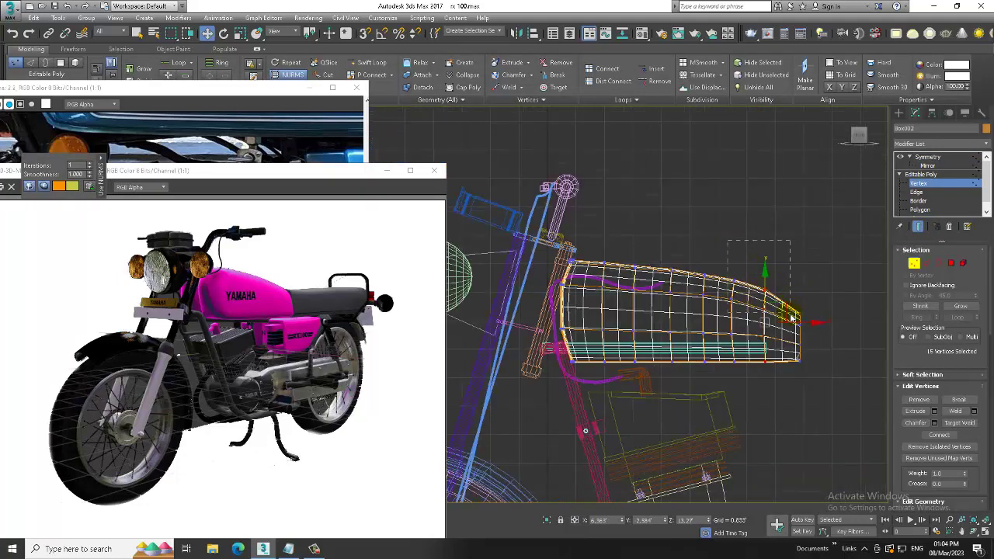
left_click_drag(791, 318, 760, 260)
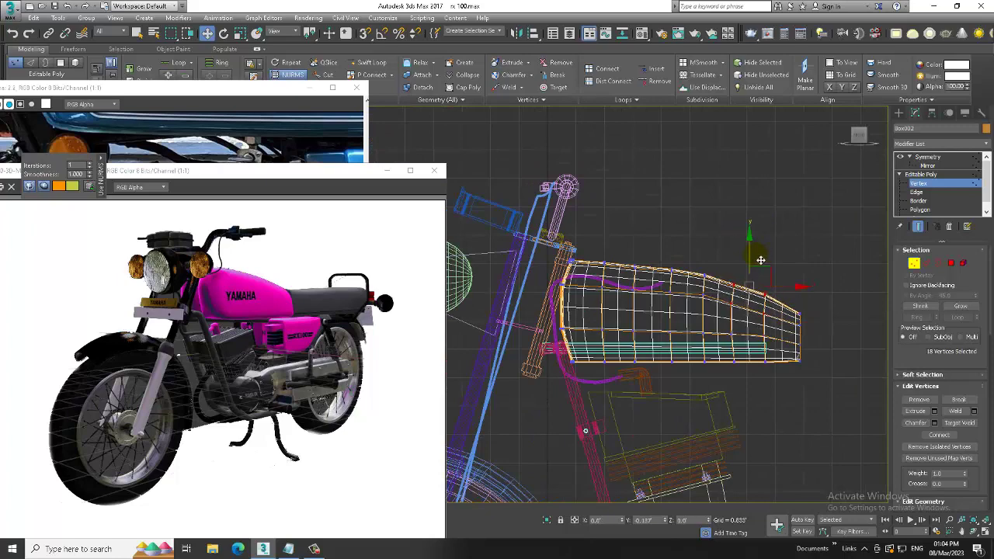
key("alt+w")
middle_click(465, 254)
key("alt+w")
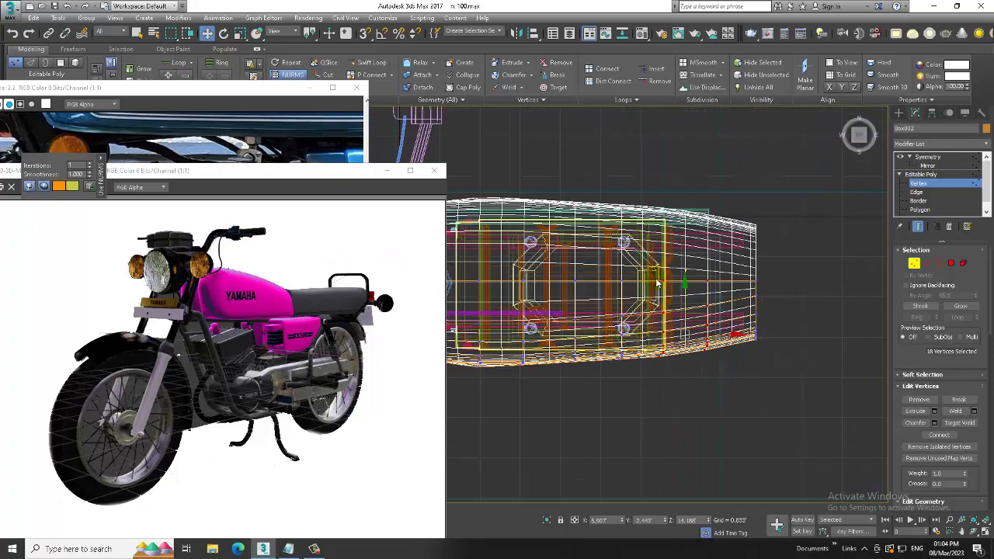
scroll(656, 284, "down", 2)
left_click_drag(602, 202, 754, 344)
Scale the rear vertices down, nudge them slightly upward, and check the taper in perspective
key("r")
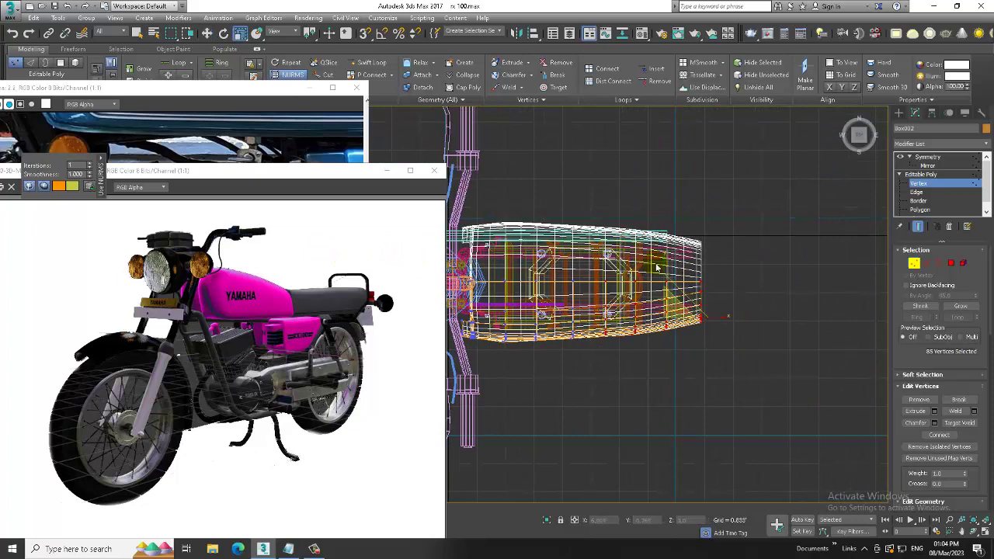
mouse_move(654, 266)
left_mouse_down()
mouse_move(669, 268)
mouse_move(599, 380)
mouse_move(769, 296)
left_mouse_up()
scroll(737, 304, "up", 2)
key("w")
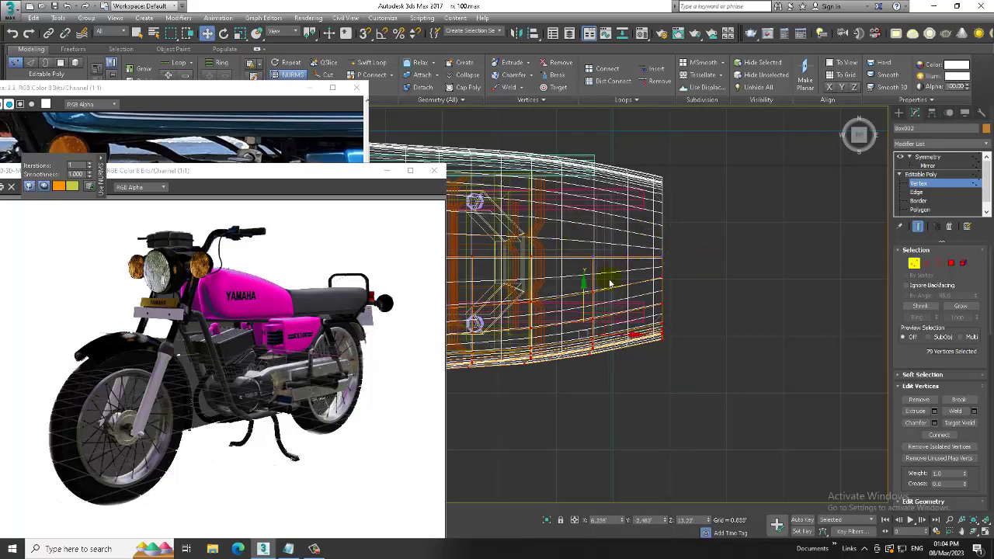
left_click_drag(585, 294, 590, 288)
middle_click_drag(589, 288, 692, 309)
left_click(692, 308, "alt")
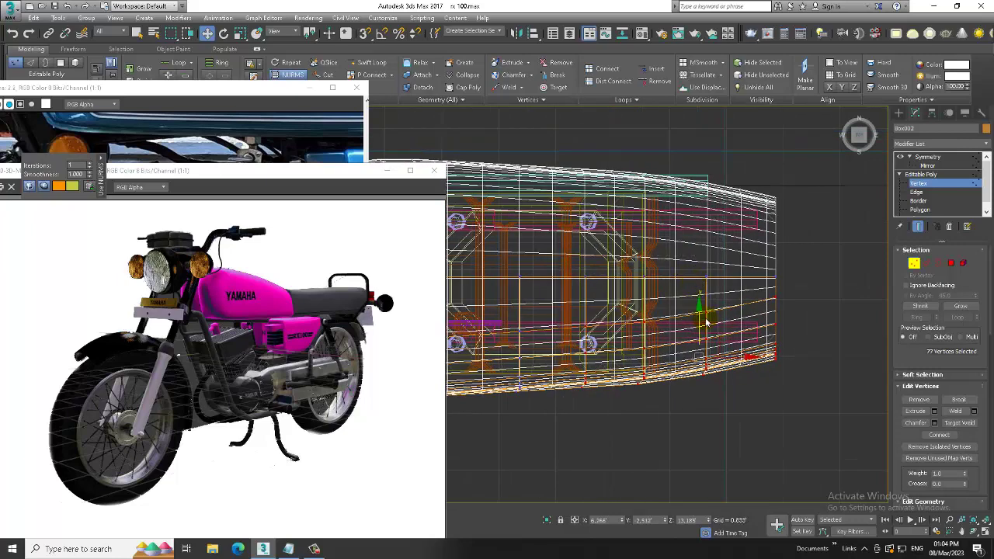
key("alt+w")
key("alt+w")
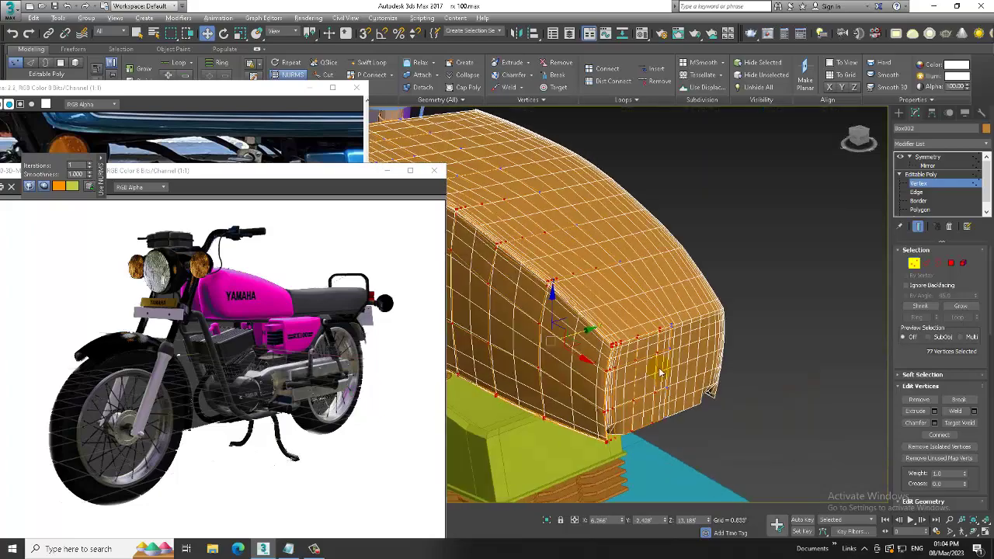
middle_click_drag(658, 373, 688, 306, "alt")
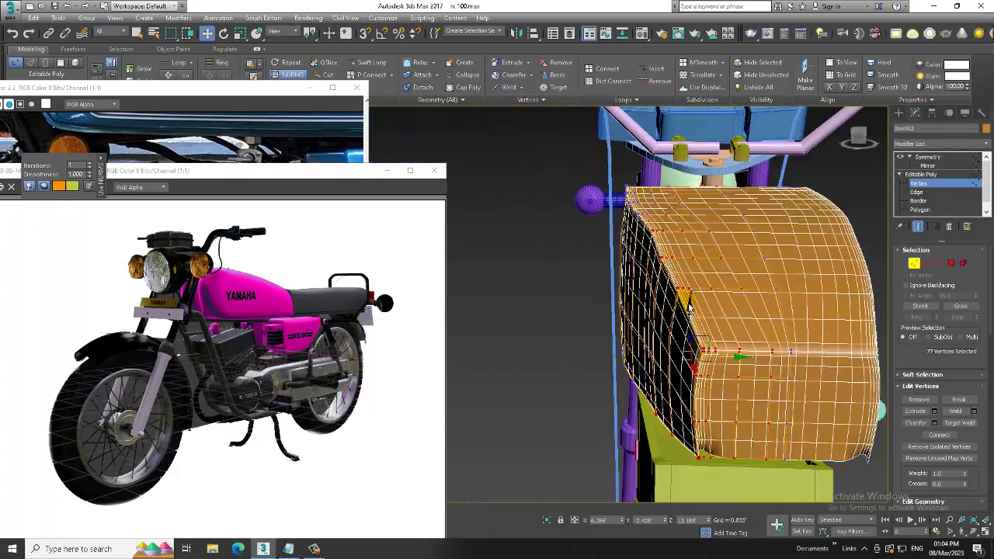
middle_click_drag(687, 307, 743, 333, "alt")
In the maximized front view, rotate the selected side vertices to tilt the tank's side
key("alt+w")
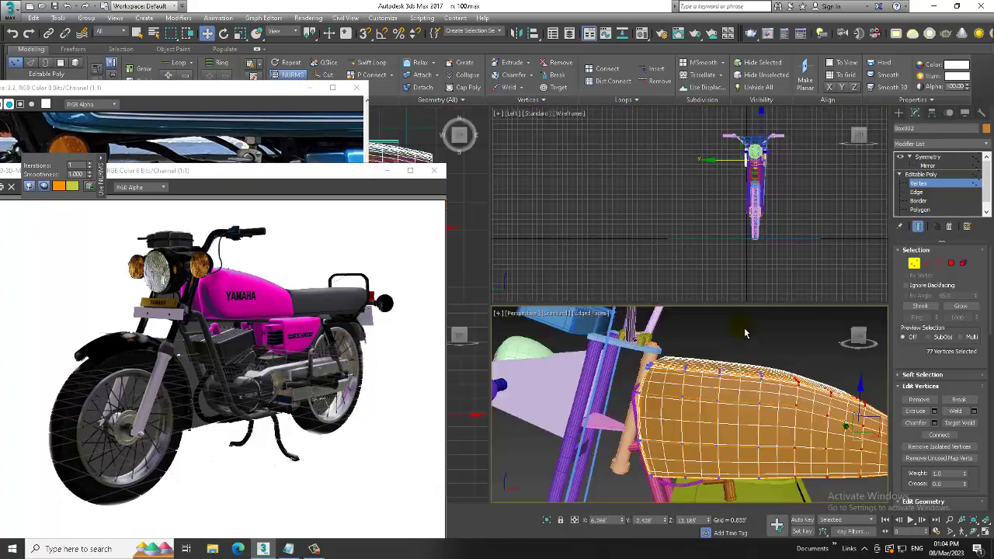
key("alt+w")
scroll(689, 318, "up", 2)
scroll(688, 318, "up", 2)
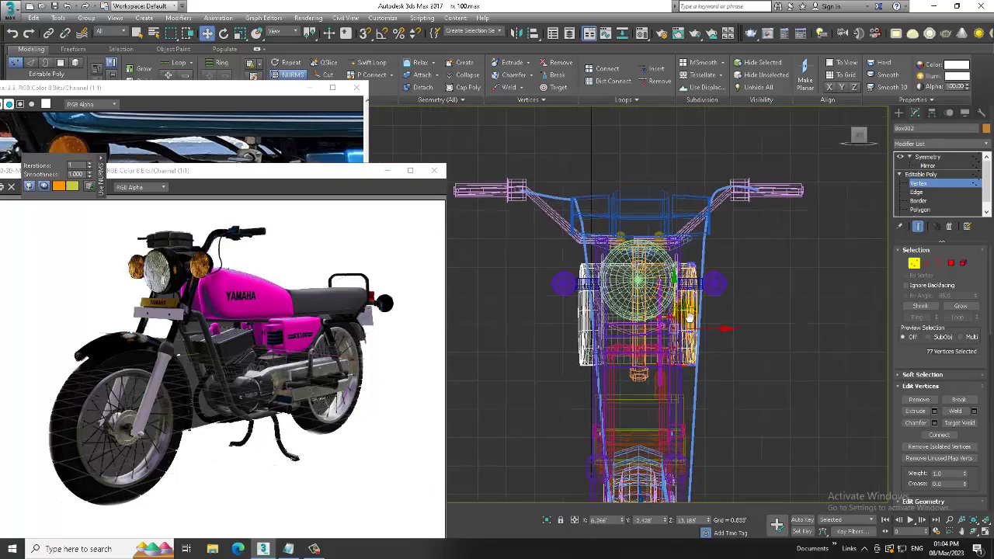
scroll(689, 318, "up", 2)
middle_click_drag(703, 224, 783, 258)
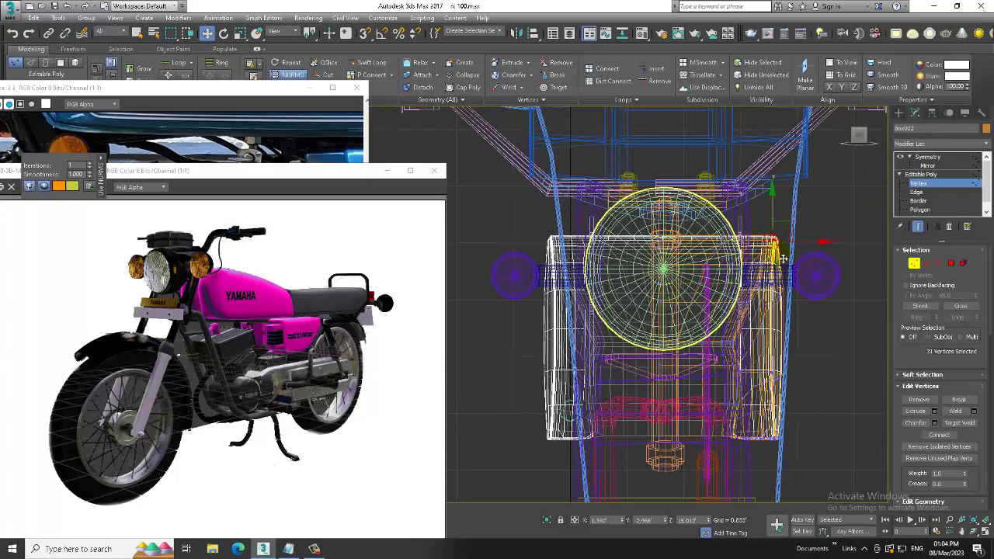
key("e")
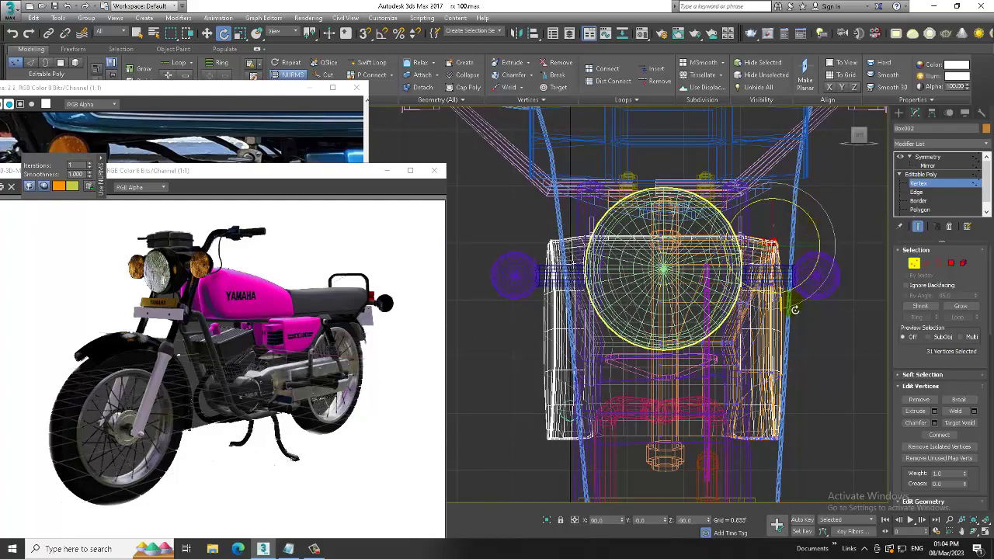
mouse_move(795, 342)
middle_mouse_down("alt")
mouse_move(734, 354)
mouse_move(870, 349)
mouse_move(763, 391)
middle_mouse_up("alt")
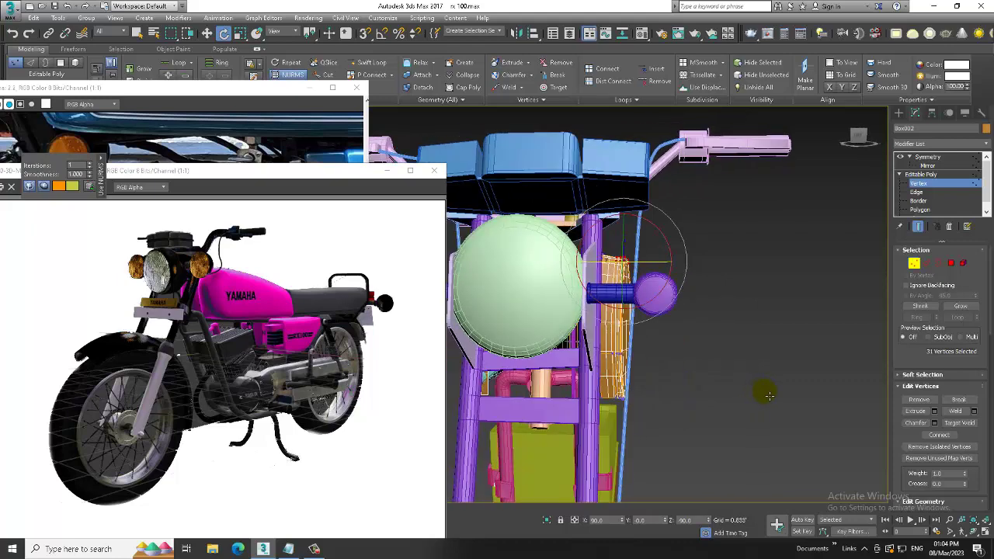
Isolate the tank, push some side vertices outward, then pull a larger block inward along X
key("alt+w")
key("alt+w")
key("alt+q")
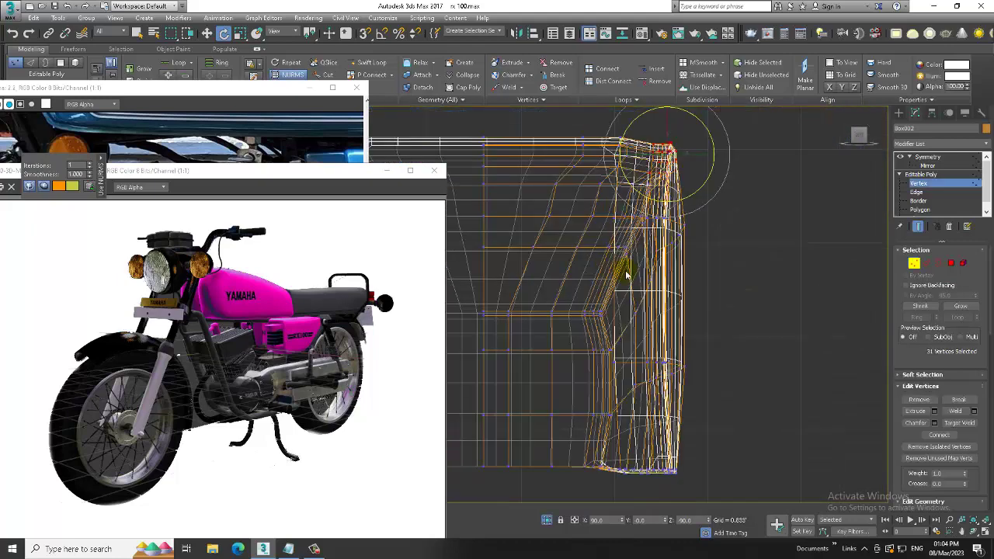
middle_click_drag(719, 273, 701, 303)
key("w")
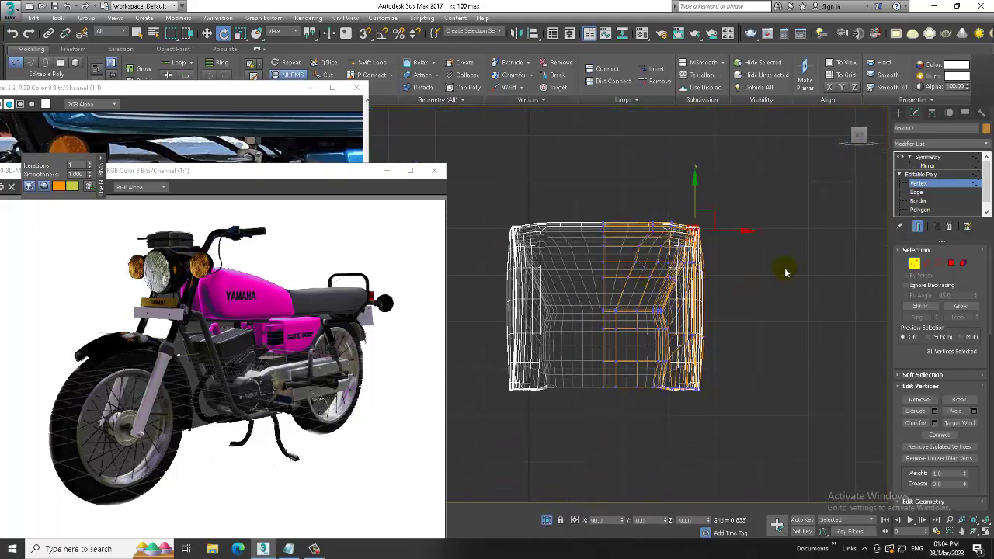
left_click_drag(630, 354, 632, 353)
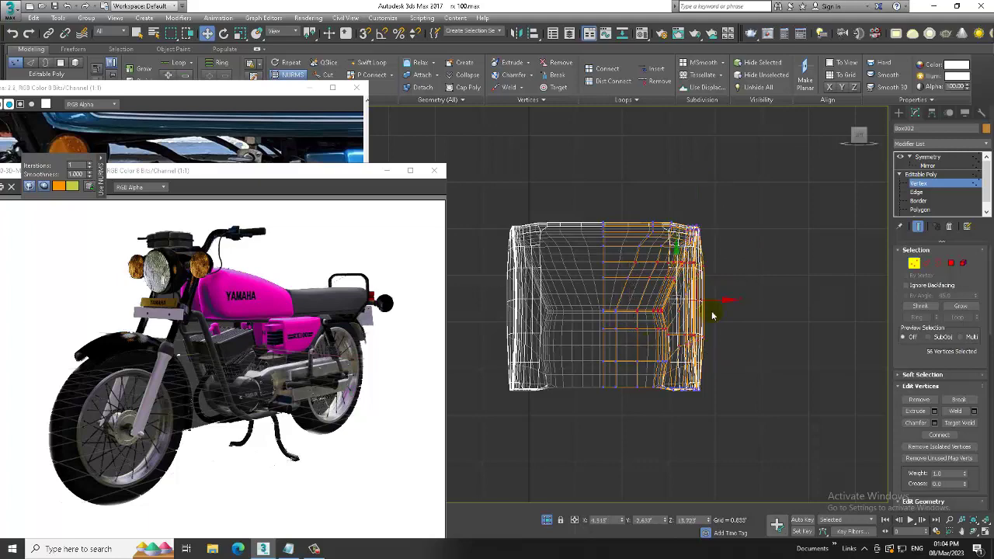
left_click_drag(720, 305, 725, 305)
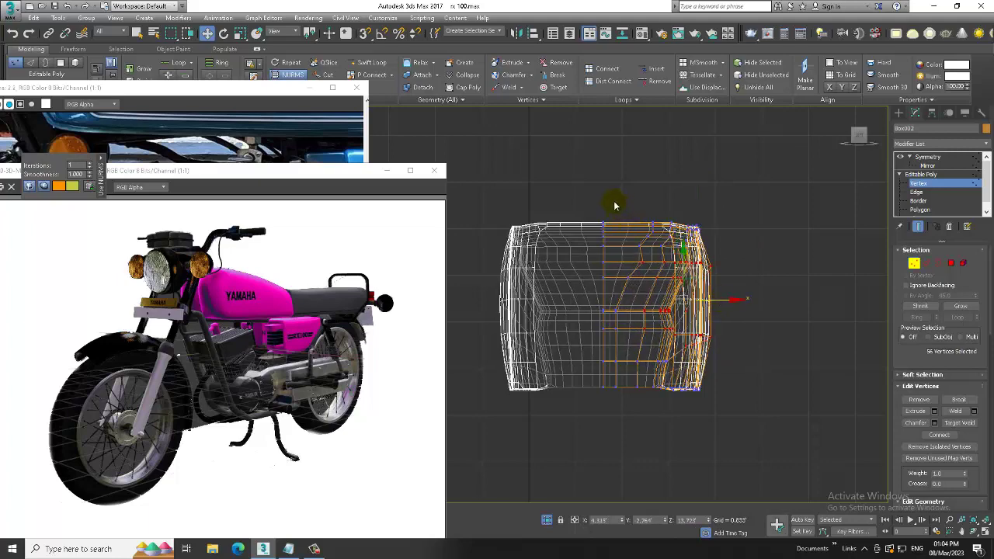
left_click_drag(613, 206, 792, 371)
left_click_drag(736, 316, 725, 313)
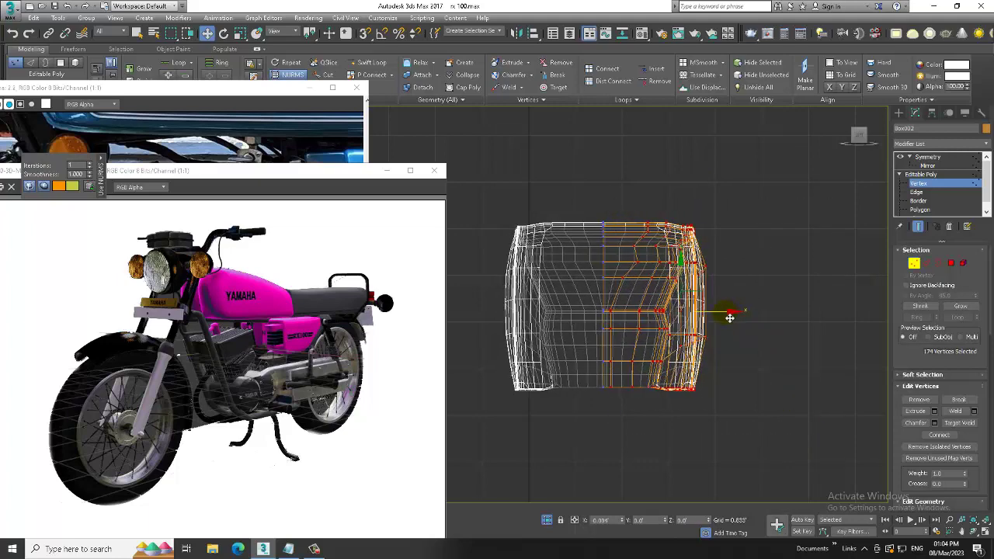
Clear the selection and select five vertices along the tank's front edge
key("alt+w")
key("alt+w")
scroll(683, 395, "up", 5)
mouse_move(683, 395)
middle_mouse_down("alt")
mouse_move(654, 399)
mouse_move(632, 350)
mouse_move(794, 158)
middle_mouse_up("alt")
scroll(672, 342, "up", 5)
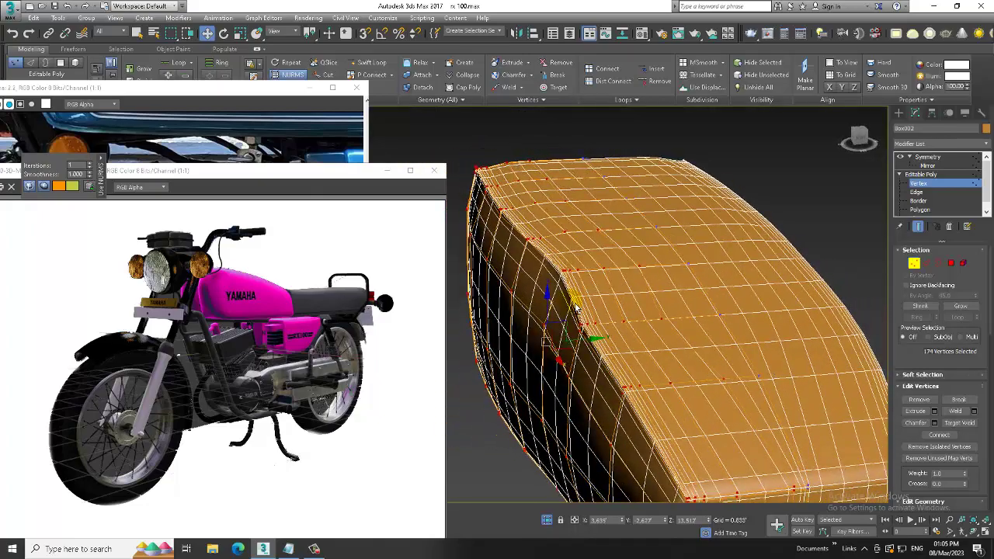
left_click(618, 258)
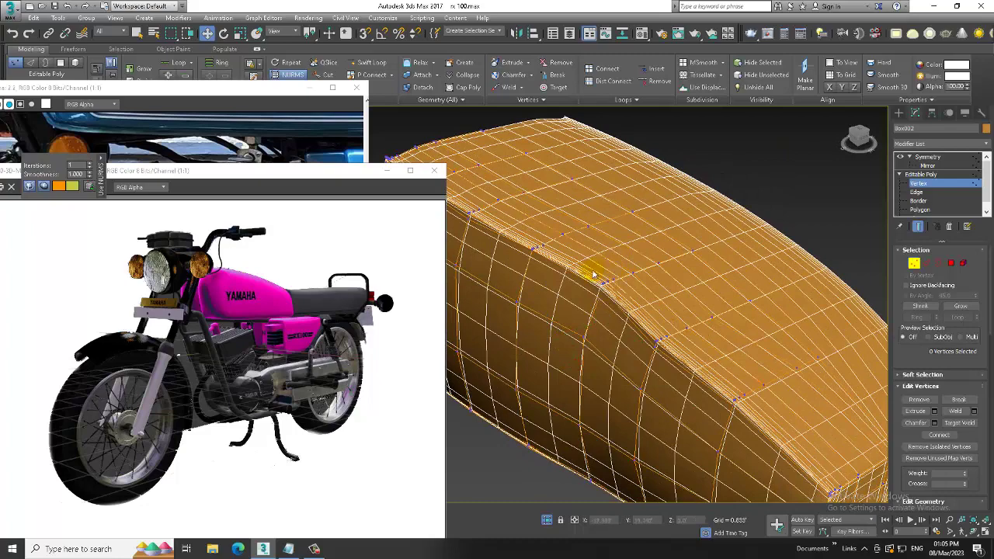
left_click_drag(624, 305, 625, 306)
mouse_move(624, 306)
middle_mouse_down("alt")
mouse_move(597, 298)
mouse_move(713, 311)
mouse_move(702, 225)
middle_mouse_up("alt")
Exit isolation and orbit around the whole motorcycle and its reshaped tank
right_click(705, 205)
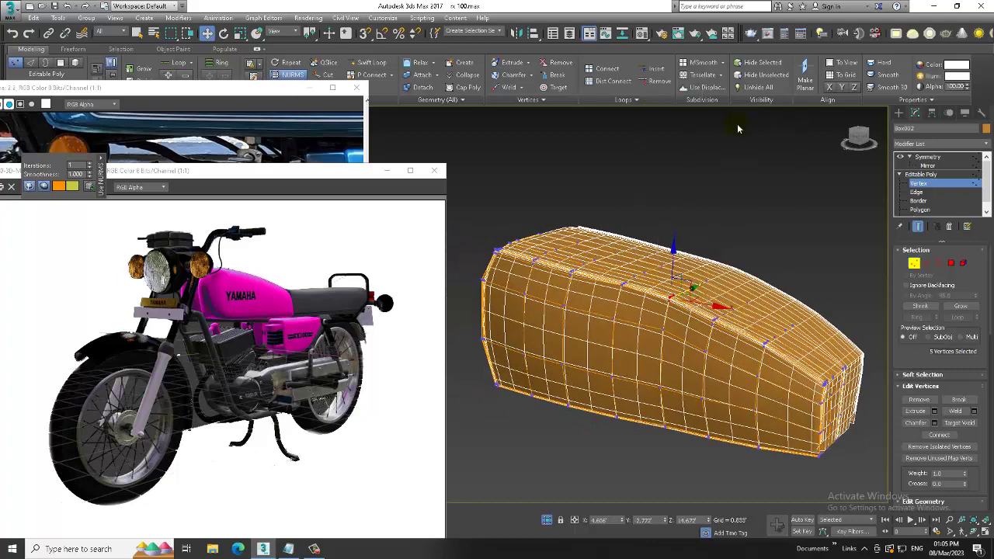
key("alt+q")
middle_click_drag(699, 373, 679, 404, "alt")
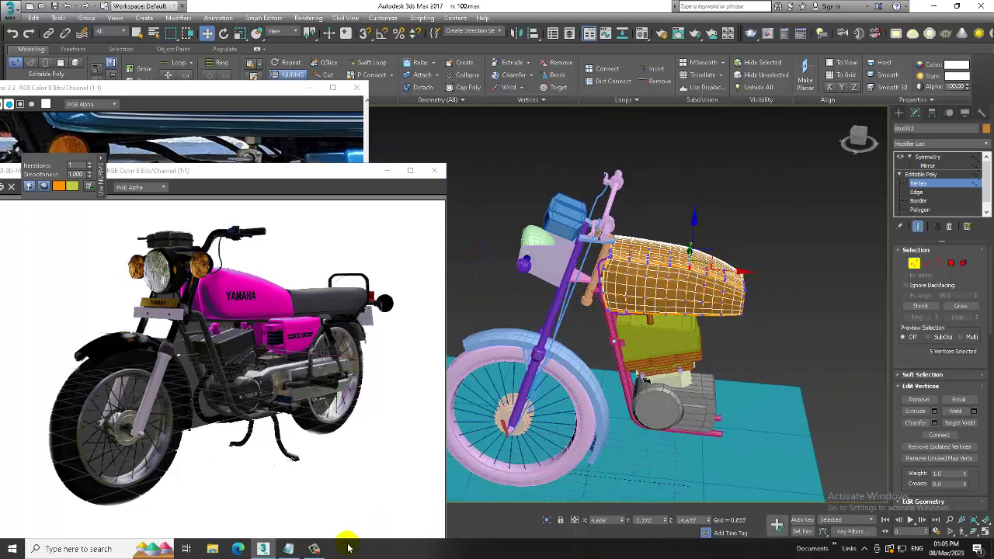
mouse_move(675, 304)
middle_mouse_down("alt")
mouse_move(693, 303)
mouse_move(643, 287)
middle_mouse_up("alt")
scroll(189, 378, "up", 1)
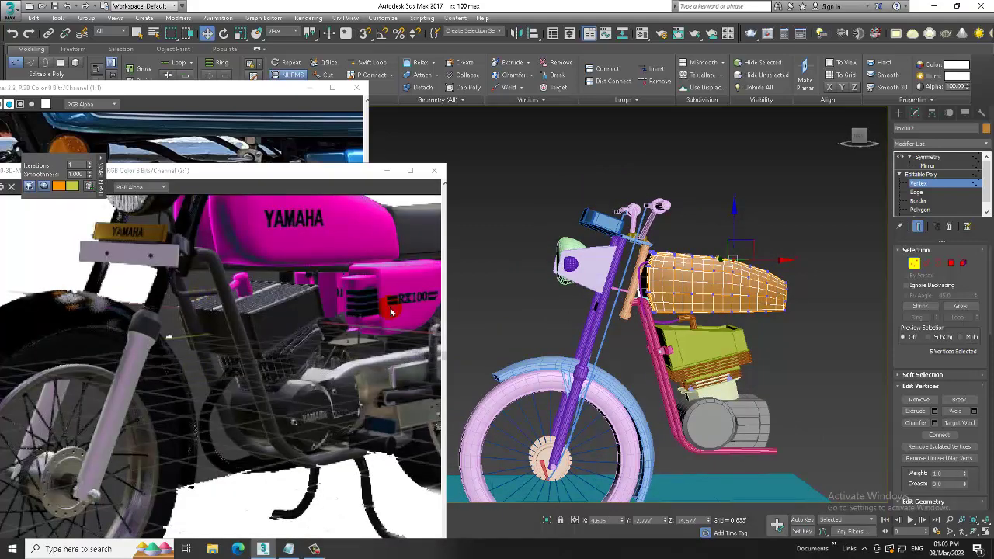
Bring the engine close-up reference photo forward, pan it to the RX100 badge, and compare with the model
left_click(226, 155)
scroll(228, 267, "down", 1)
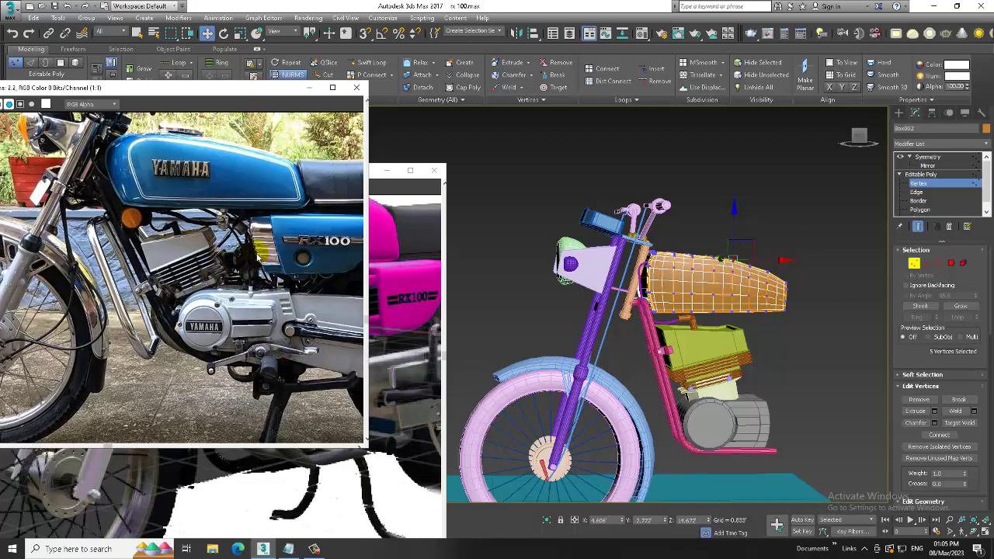
scroll(258, 255, "up", 1)
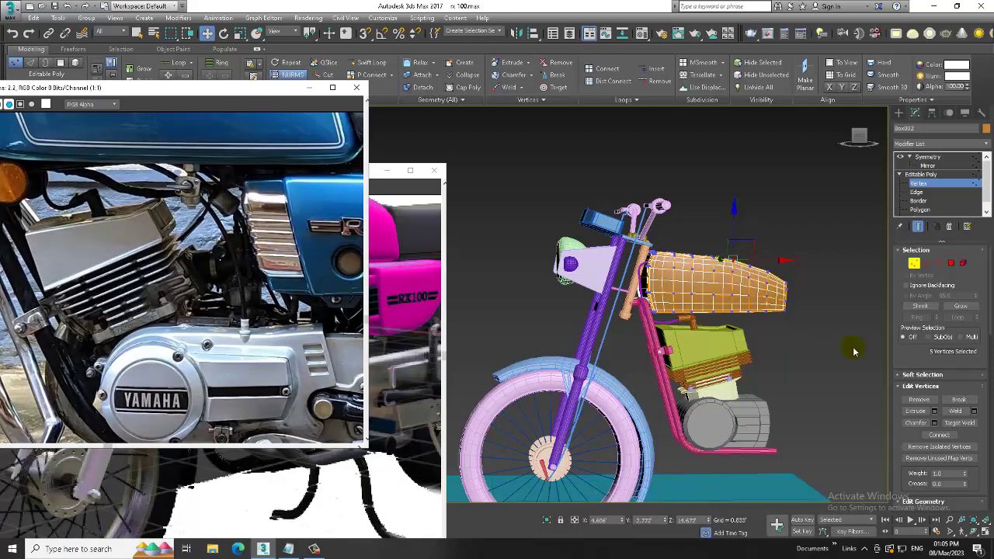
left_click_drag(332, 361, 252, 324)
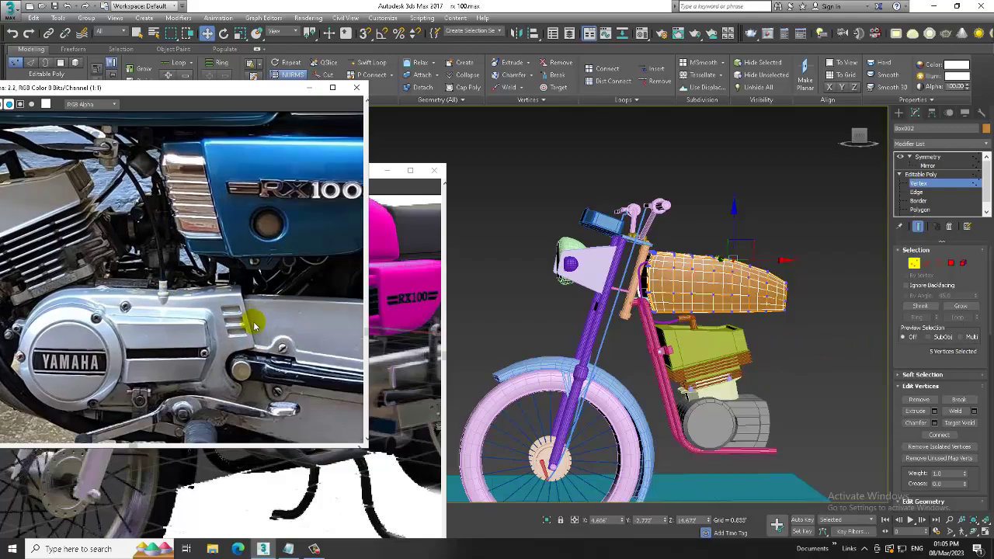
middle_click_drag(652, 349, 701, 379, "alt")
mouse_move(752, 378)
middle_mouse_down("alt")
mouse_move(694, 362)
mouse_move(756, 354)
mouse_move(287, 392)
middle_mouse_up("alt")
scroll(287, 392, "down", 2)
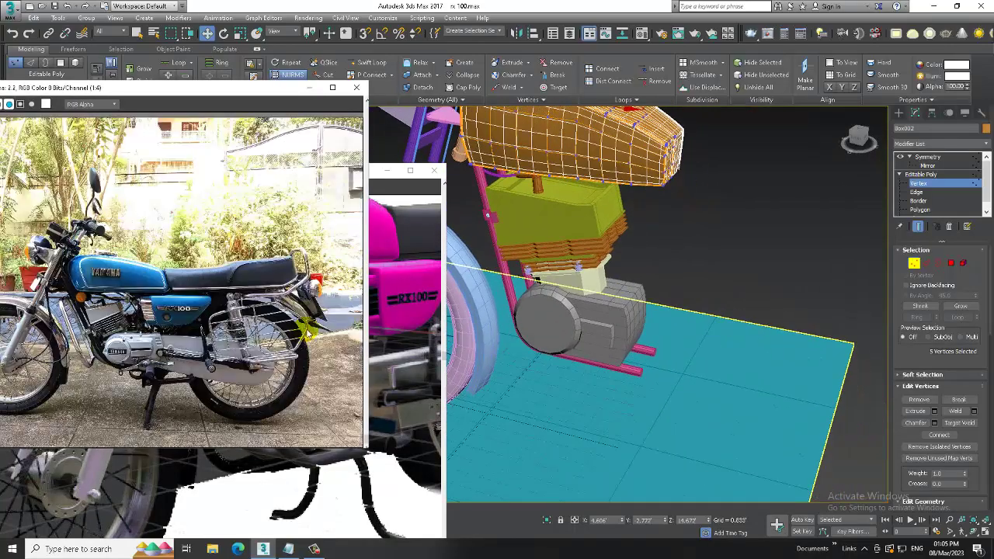
scroll(190, 333, "up", 1)
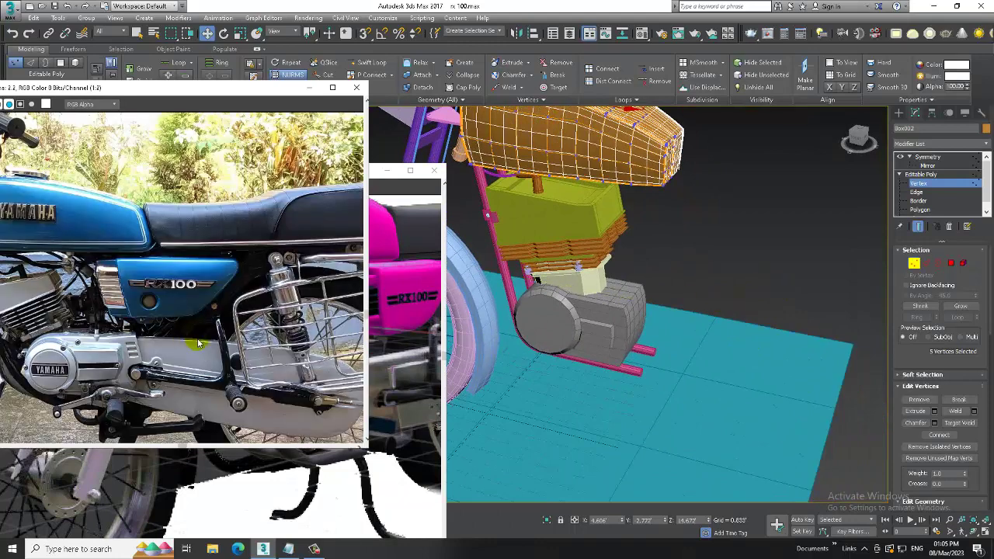
Draw the slanted strut line from the frame's rear end up beside the engine
left_click(899, 112)
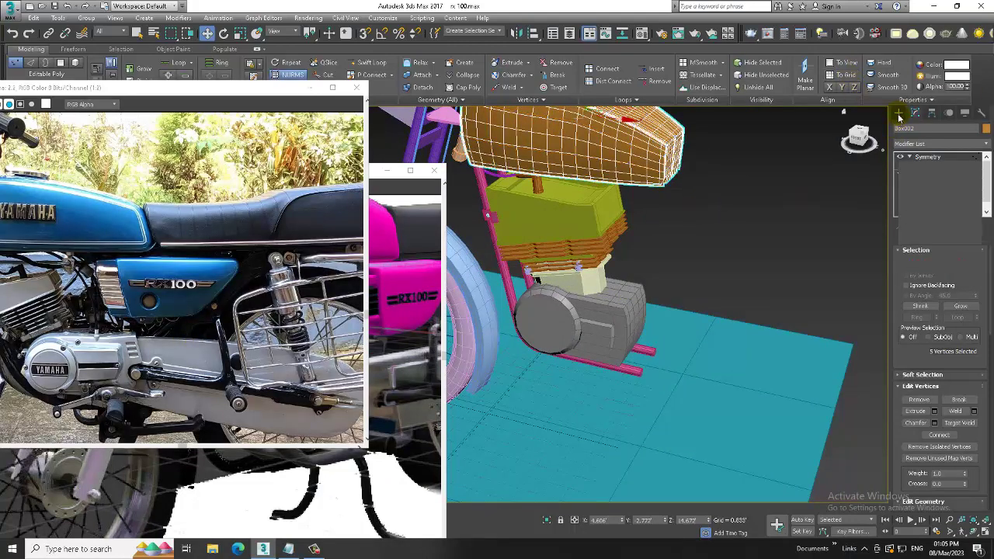
left_click(914, 183)
key("alt+w")
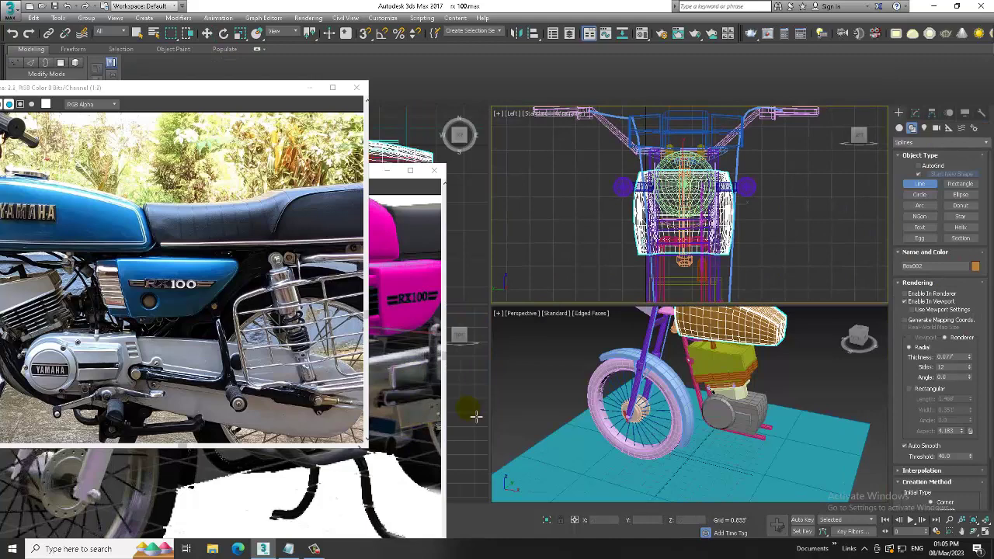
key("alt+w")
scroll(529, 383, "up", 1)
scroll(603, 380, "up", 1)
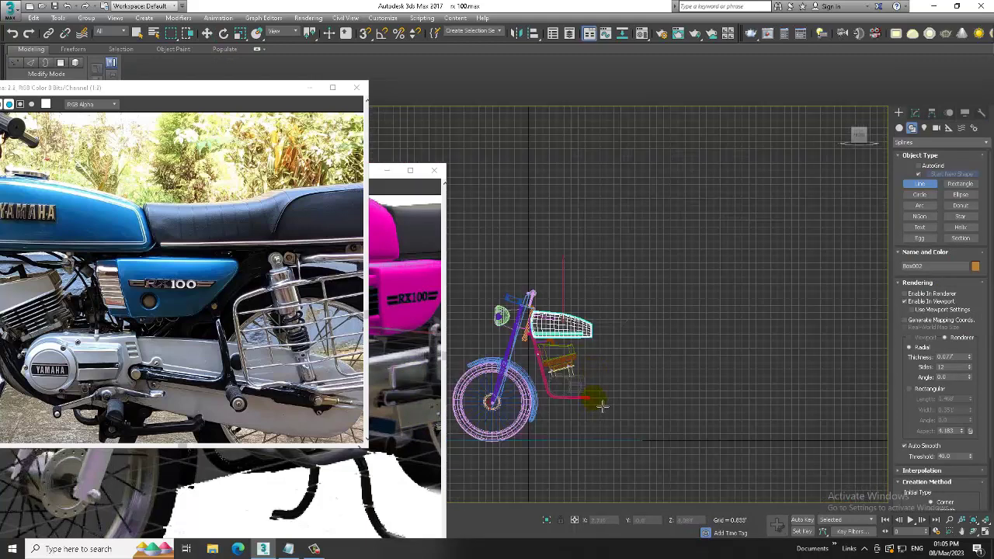
left_click(602, 405)
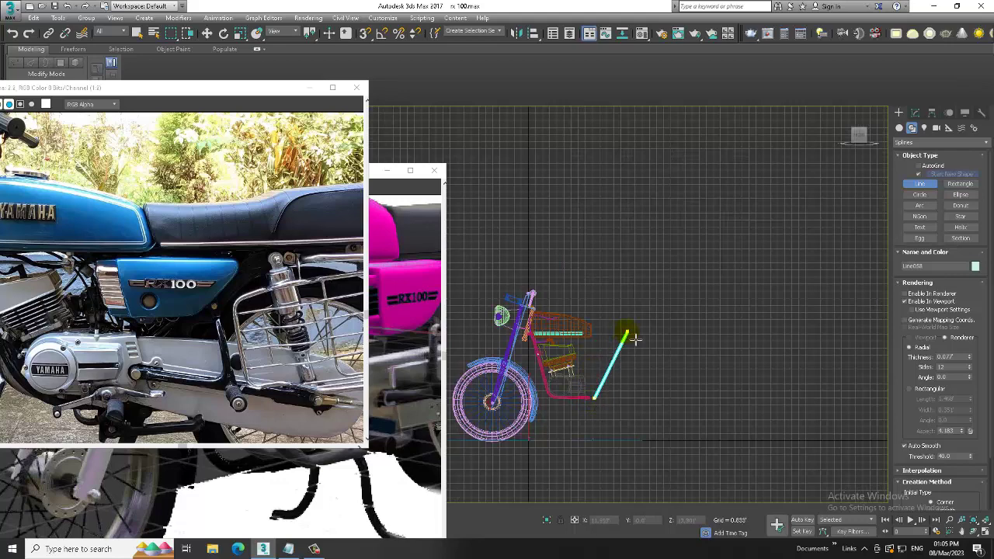
left_click(635, 339)
key("w")
Set the strut Line058's rendering thickness to 0.31
scroll(590, 356, "up", 1)
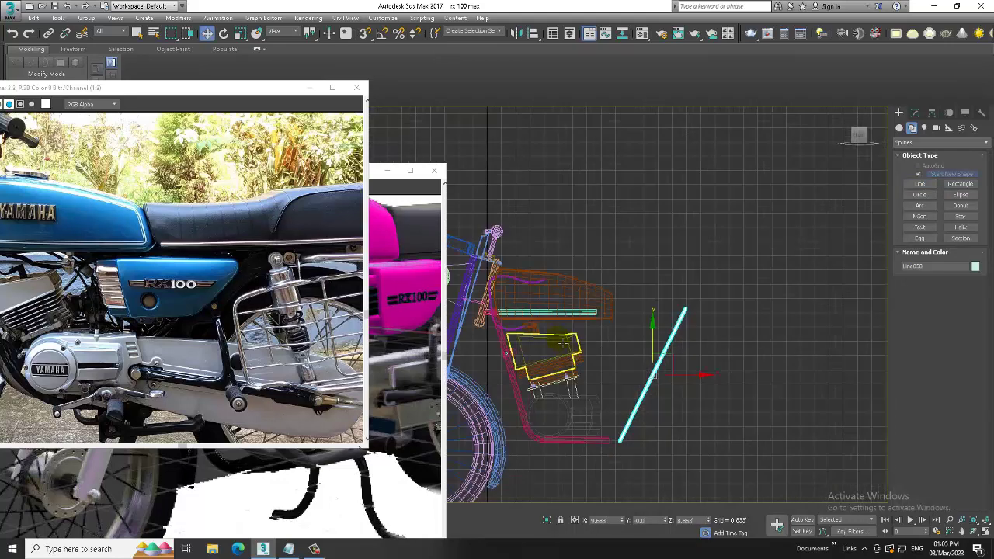
scroll(589, 355, "up", 1)
key("alt+w")
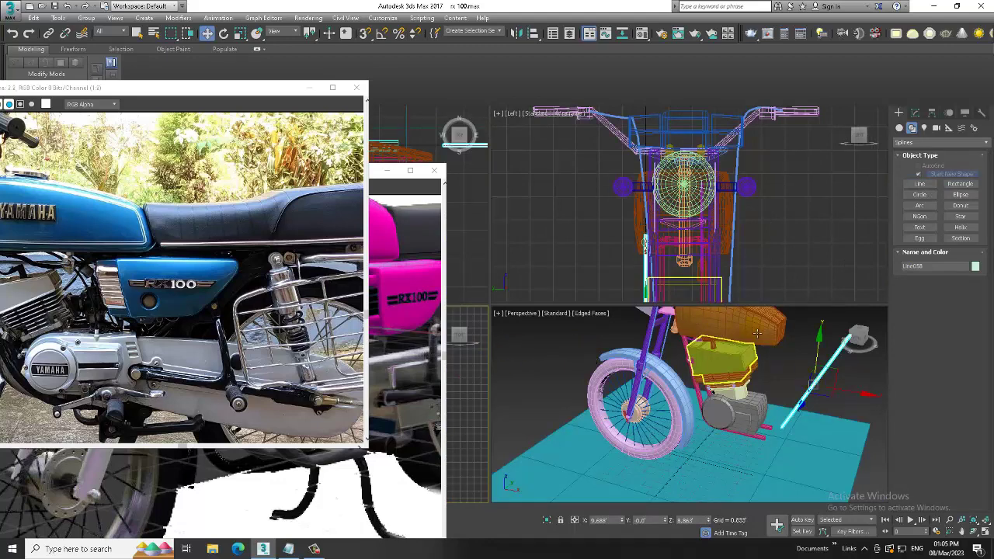
key("alt+w")
mouse_move(573, 240)
middle_mouse_down()
mouse_move(691, 258)
mouse_move(688, 285)
middle_mouse_up()
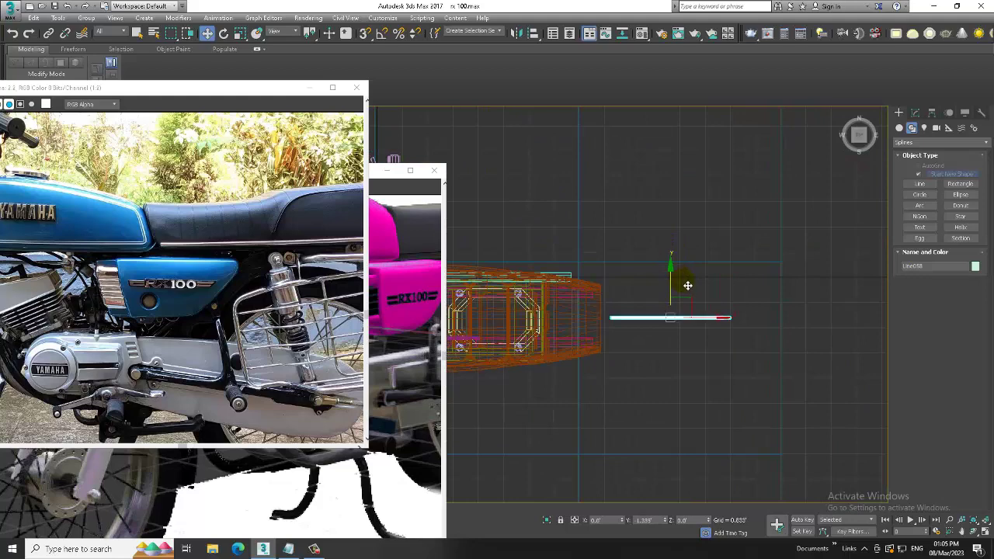
key("alt+w")
key("alt+w")
middle_click_drag(712, 333, 736, 322, "alt")
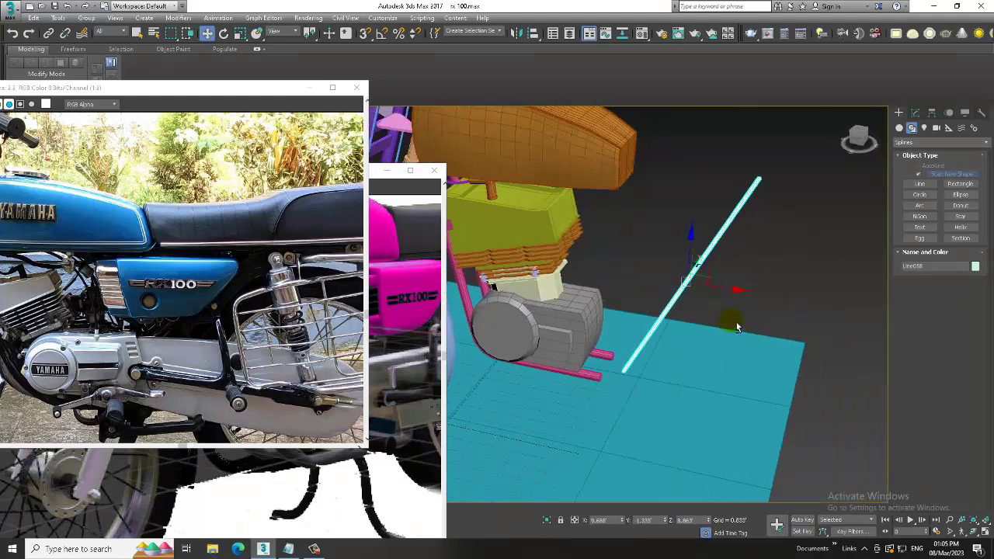
left_click(462, 307)
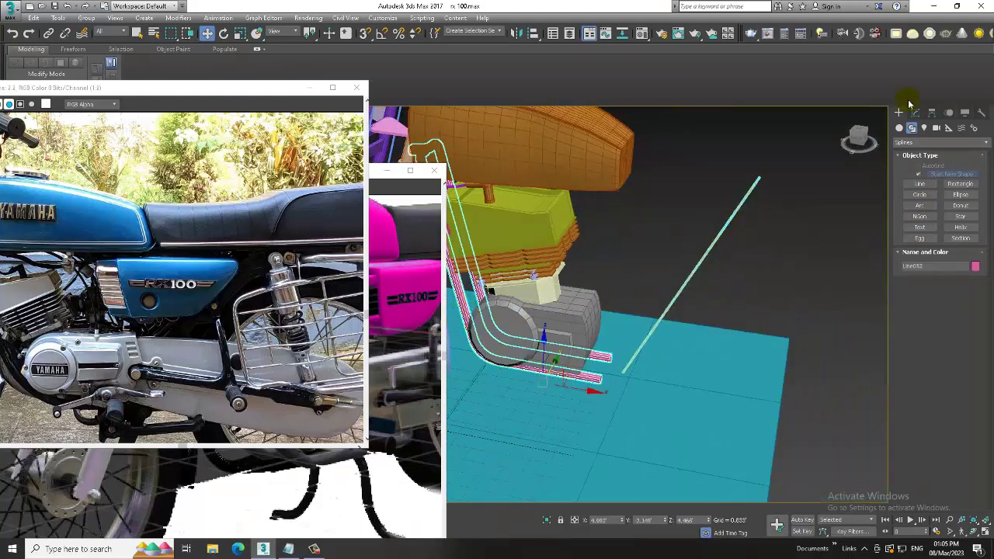
left_click(917, 112)
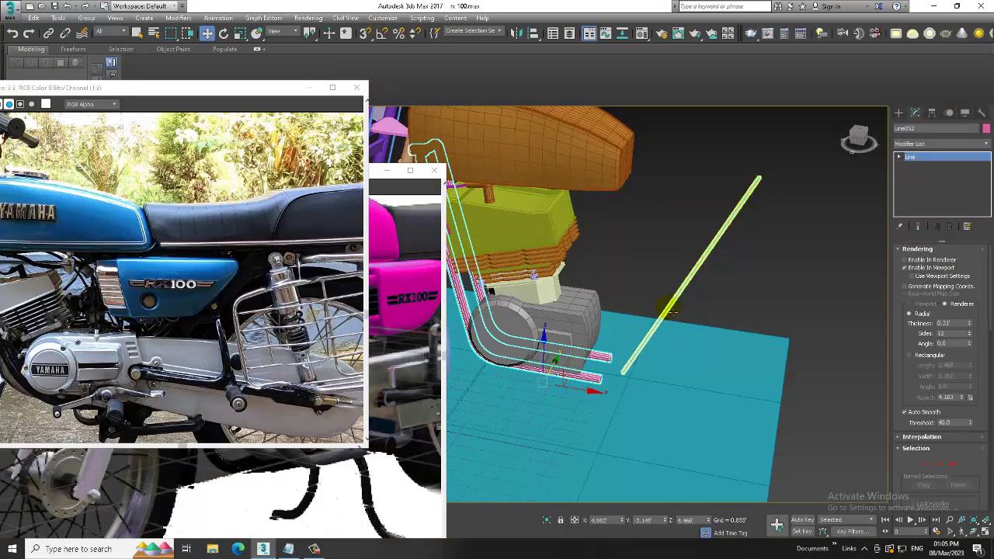
left_click(666, 313)
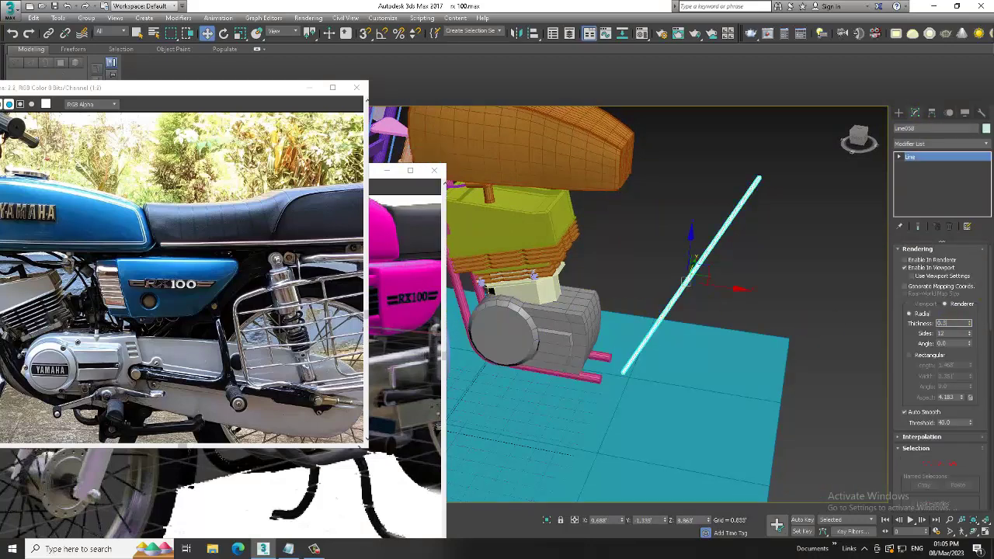
key("Return")
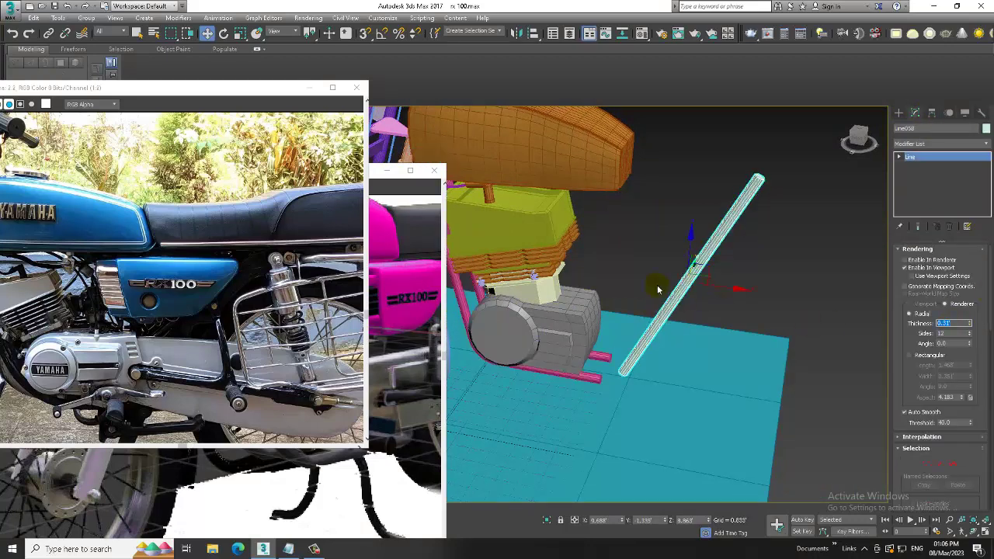
Start a new Line from Create > Shapes in the multi-view layout
key("alt+w")
key("alt+w")
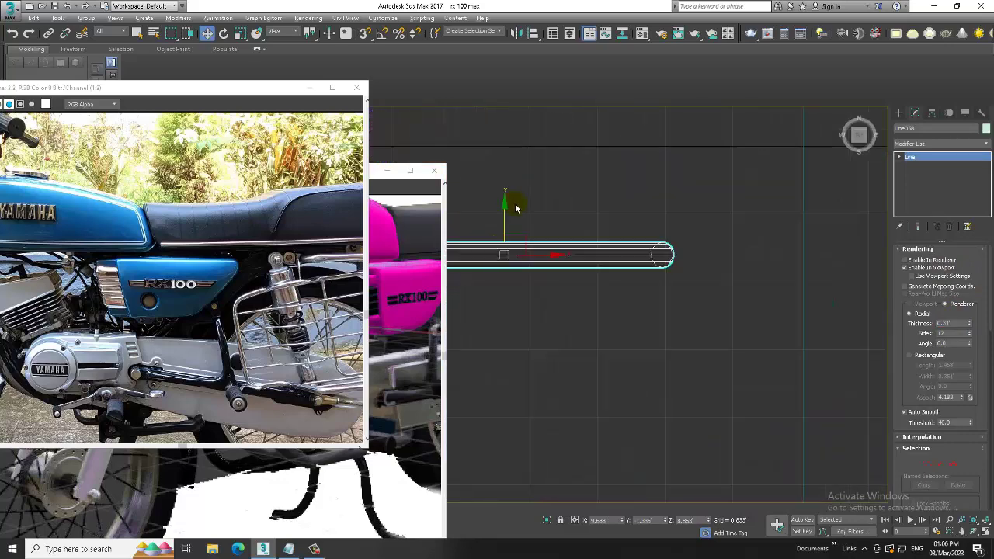
scroll(515, 204, "down", 2)
scroll(628, 224, "down", 2)
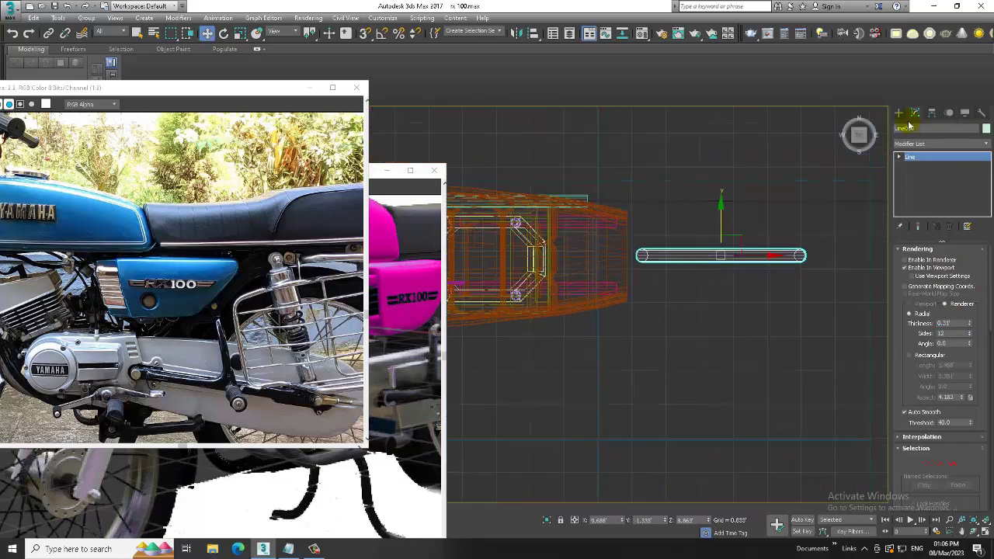
left_click(898, 113)
left_click(911, 127)
left_click(919, 184)
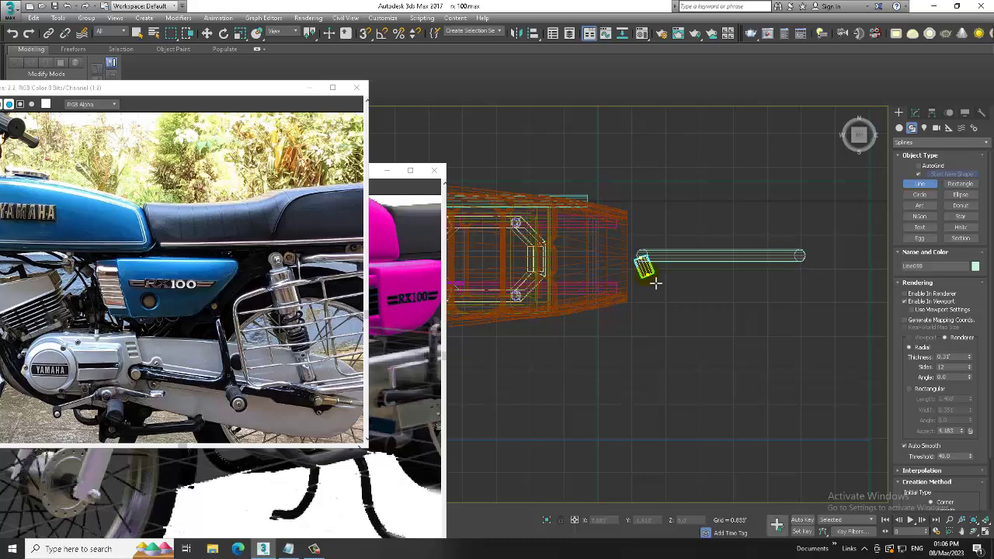
Draw a straight two-point rail running back from the seat's rear in the Top view
left_click(655, 286)
key("f")
left_click(714, 284)
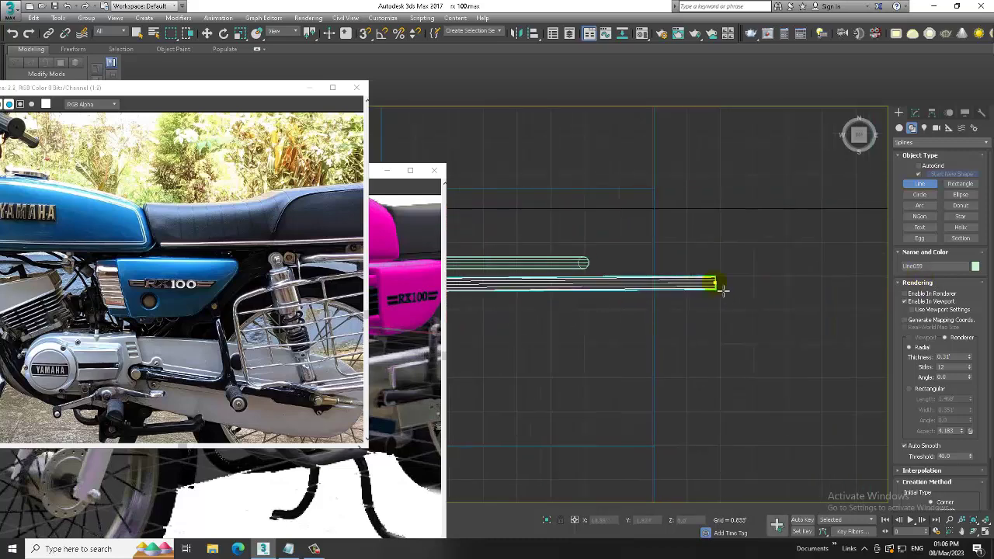
key("w")
Raise the new rail Line059 along Z to about 12.137, resting on the strut
mouse_move(699, 282)
middle_mouse_down("alt")
mouse_move(777, 378)
mouse_move(765, 337)
mouse_move(697, 366)
middle_mouse_up("alt")
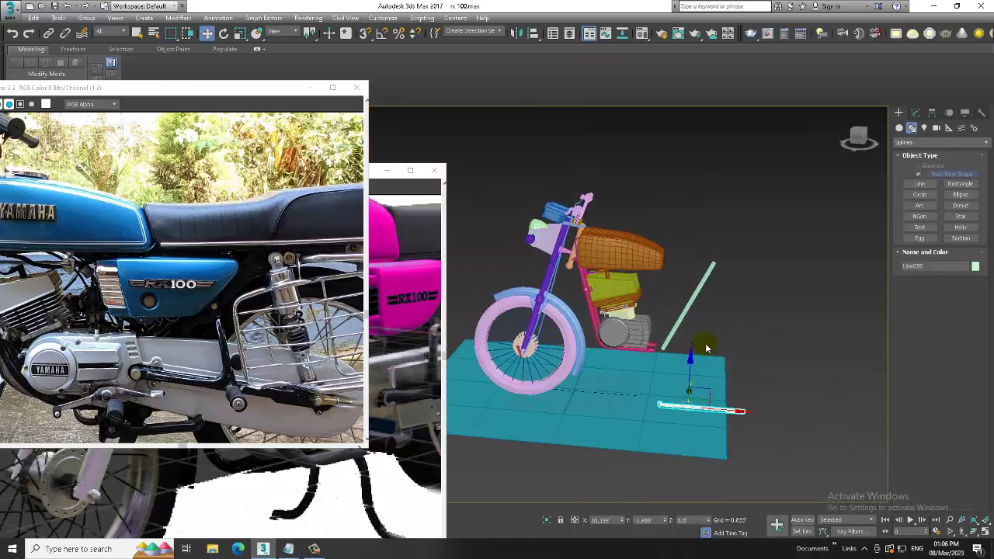
mouse_move(697, 366)
left_mouse_down()
mouse_move(694, 231)
mouse_move(728, 230)
left_mouse_up()
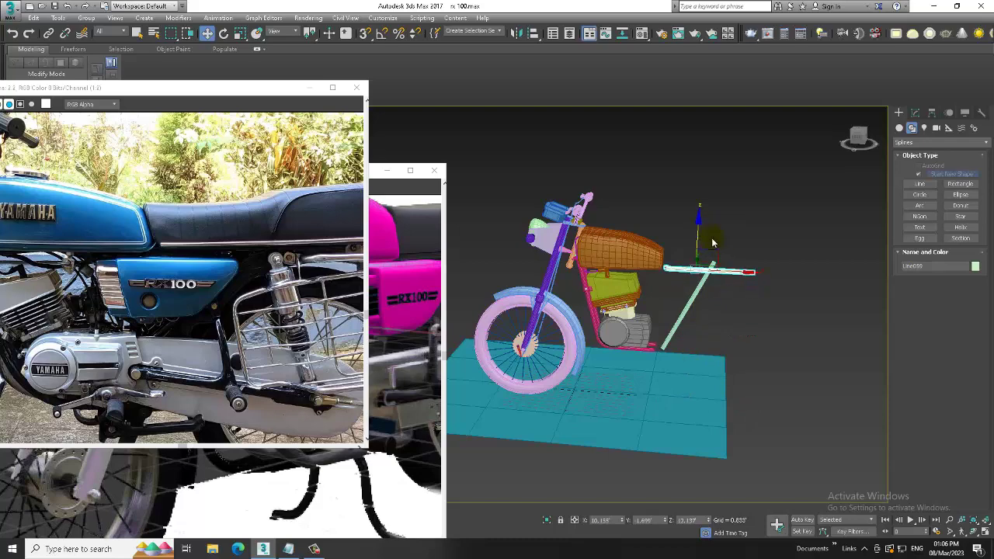
scroll(718, 248, "up", 2)
scroll(724, 253, "up", 1)
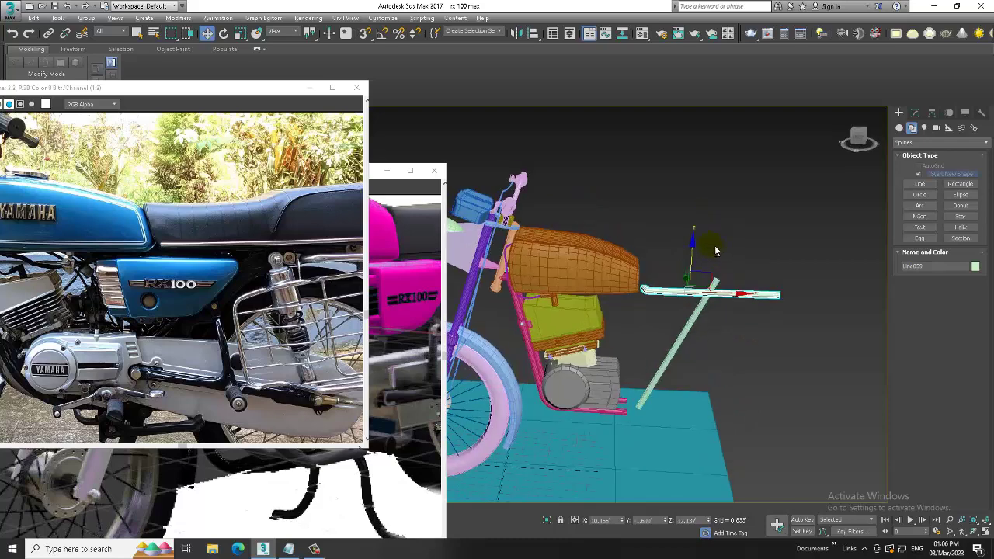
middle_click_drag(716, 250, 747, 240)
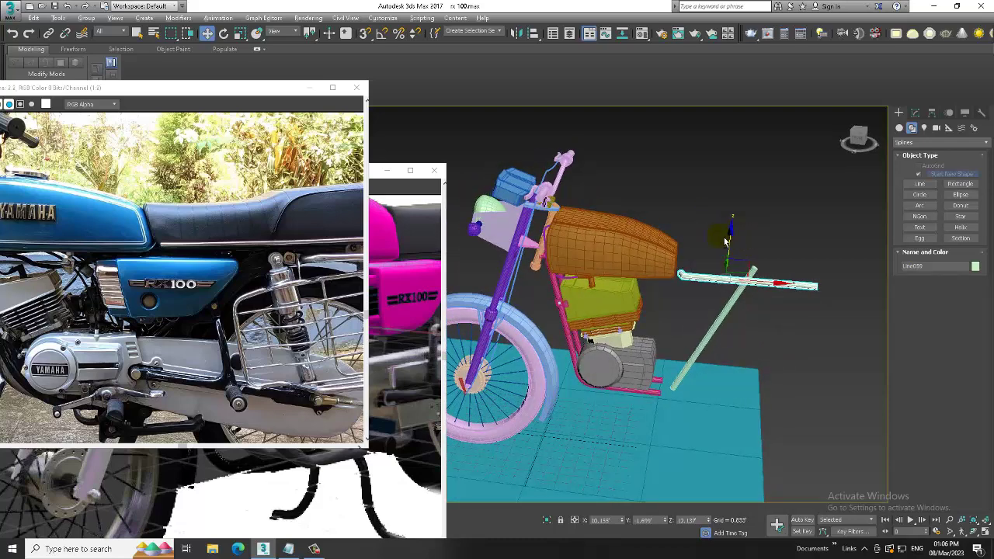
scroll(724, 242, "up", 1)
scroll(728, 242, "up", 1)
scroll(733, 241, "up", 2)
scroll(742, 241, "up", 2)
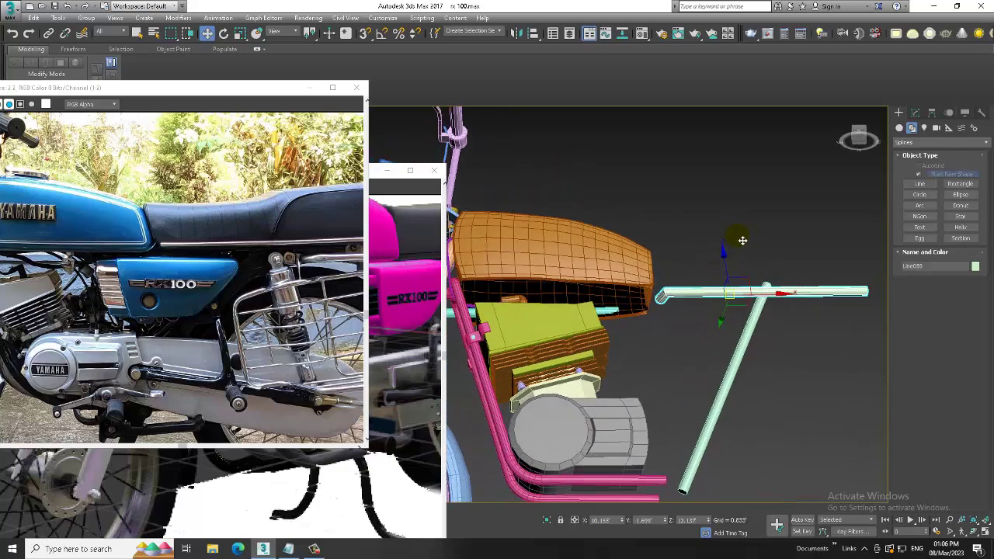
mouse_move(742, 241)
middle_mouse_down("alt")
mouse_move(778, 308)
mouse_move(819, 314)
mouse_move(677, 317)
mouse_move(687, 310)
middle_mouse_up("alt")
Select the rear rail Line059 and frame the tank and rear frame in view
left_click(669, 287)
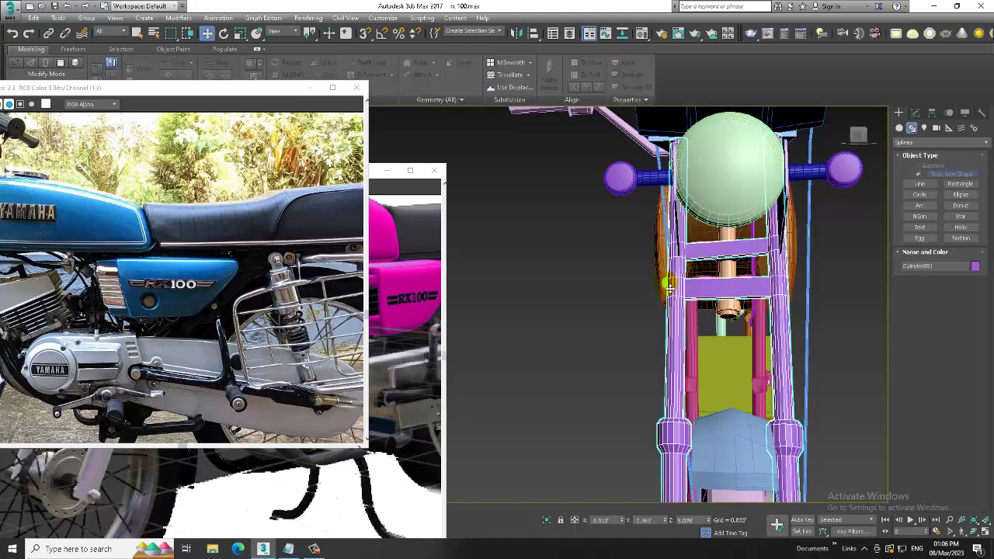
left_click(669, 287)
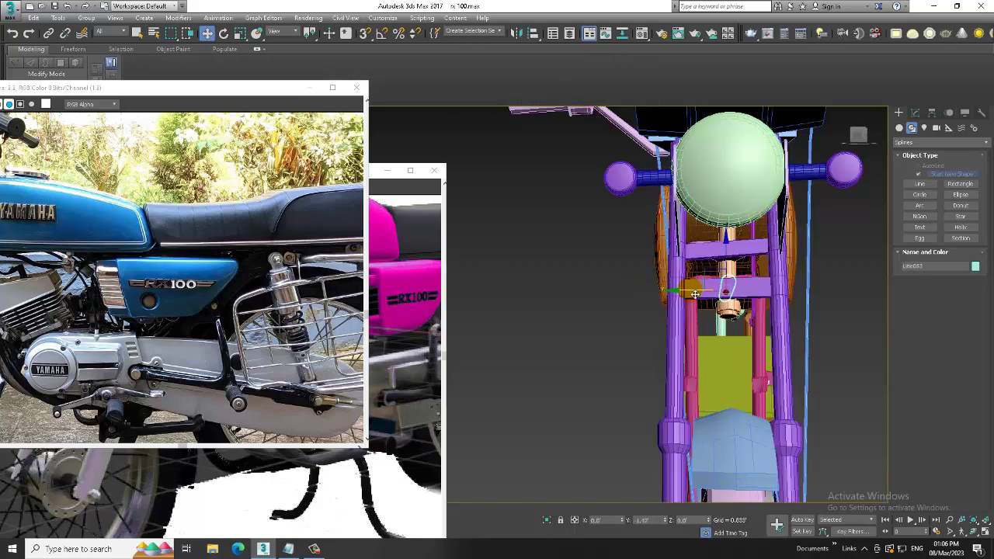
key("alt+w")
key("alt+w")
scroll(635, 278, "down", 3)
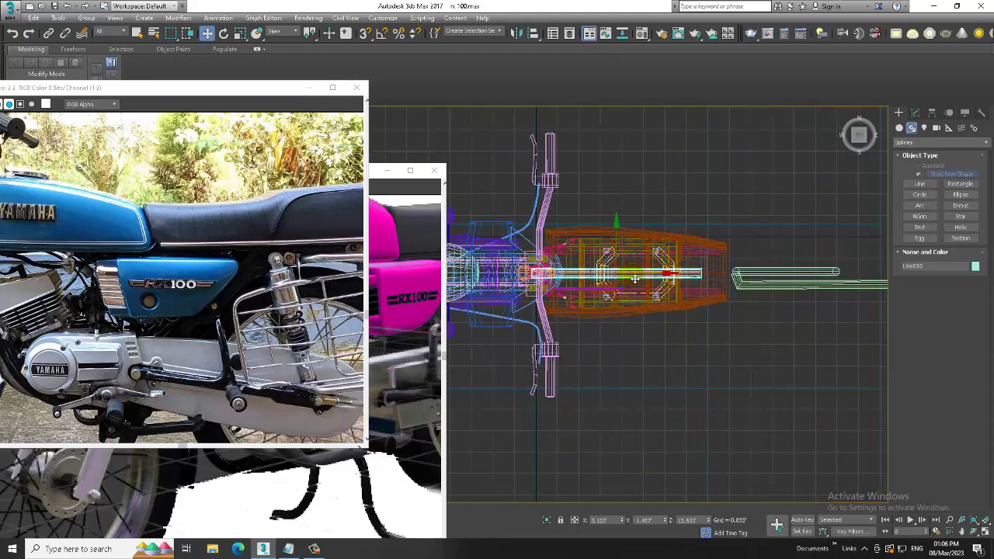
scroll(616, 277, "up", 3)
key("alt+w")
key("alt+w")
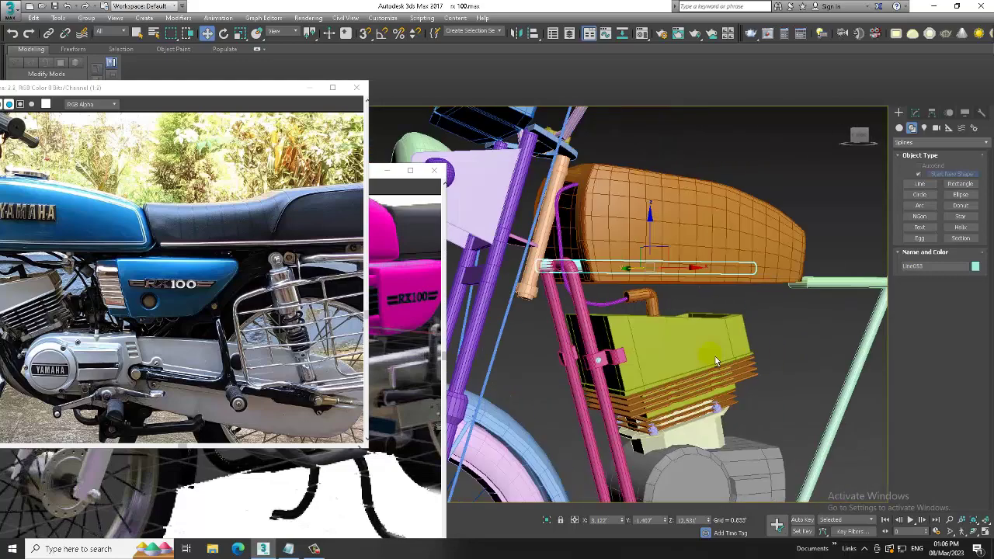
scroll(633, 324, "down", 3)
mouse_move(632, 324)
middle_mouse_down("alt")
mouse_move(786, 314)
mouse_move(683, 314)
mouse_move(683, 365)
middle_mouse_up("alt")
scroll(738, 315, "up", 2)
key("alt+w")
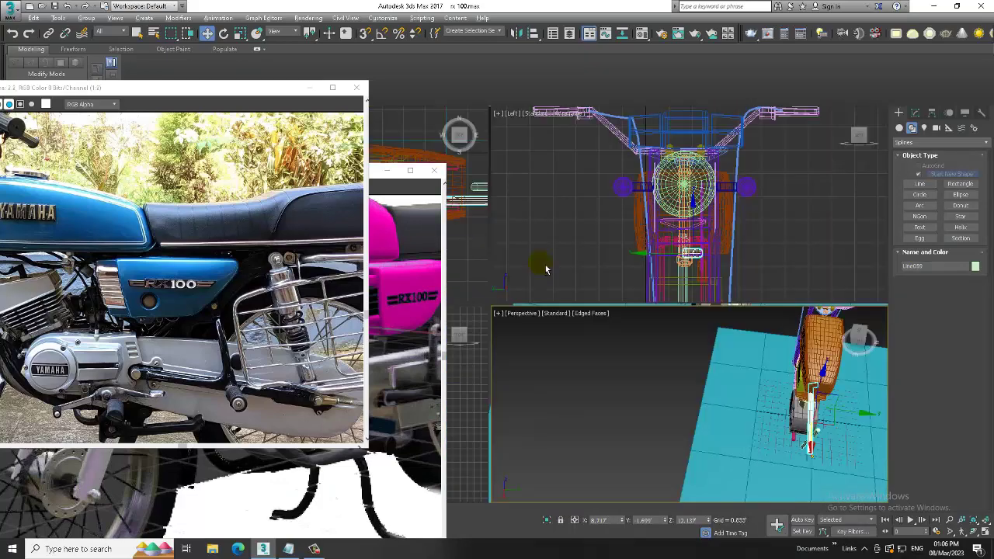
key("alt+w")
scroll(621, 295, "down", 3)
Move Line059's end vertex in the Top view so it angles slightly, then exit Vertex mode
left_click(677, 294)
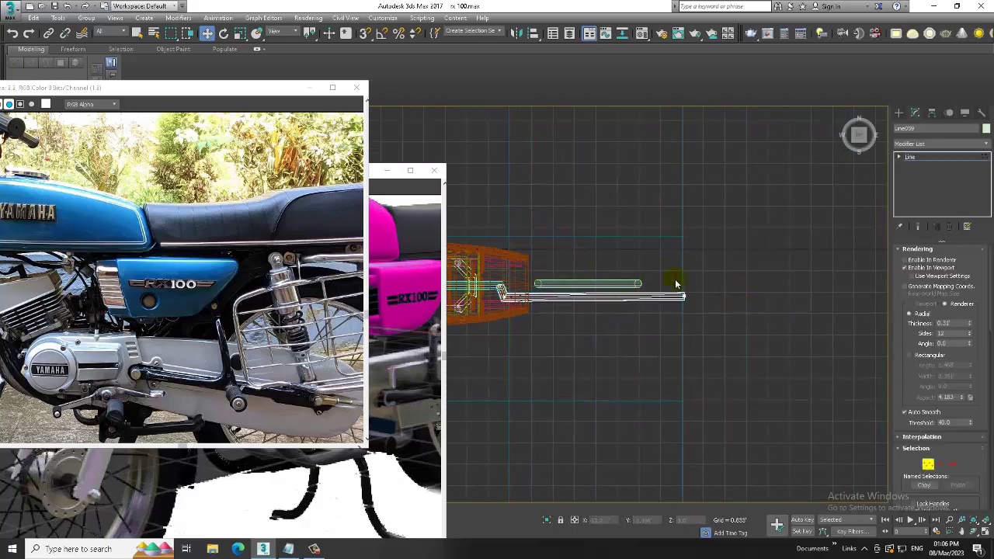
left_click_drag(708, 281, 687, 272)
left_click(924, 160)
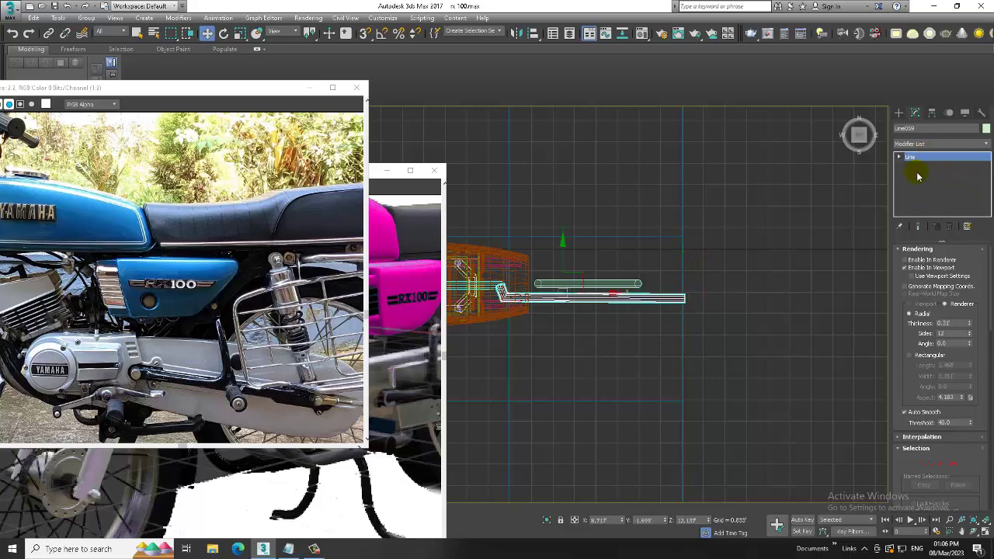
key("alt+w")
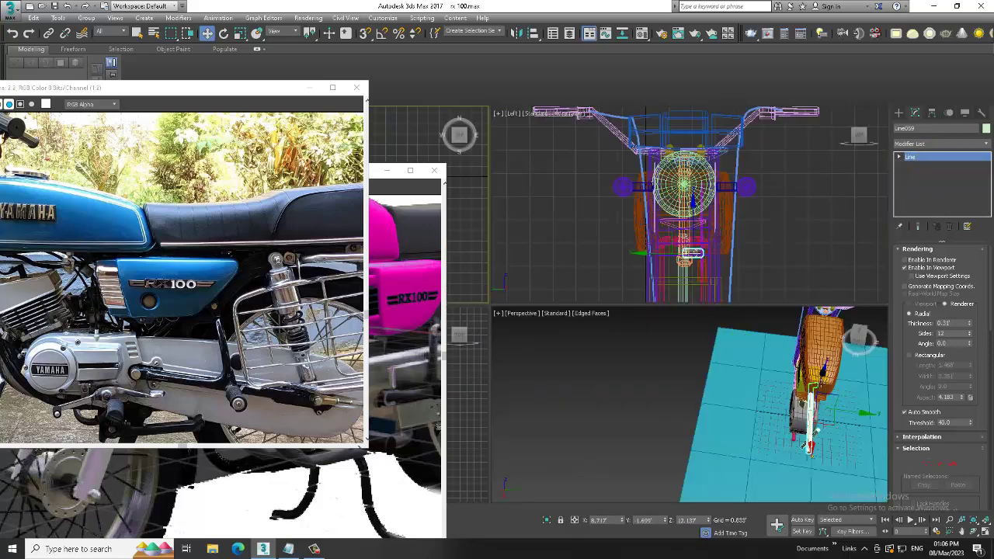
right_click(792, 382)
key("alt+w")
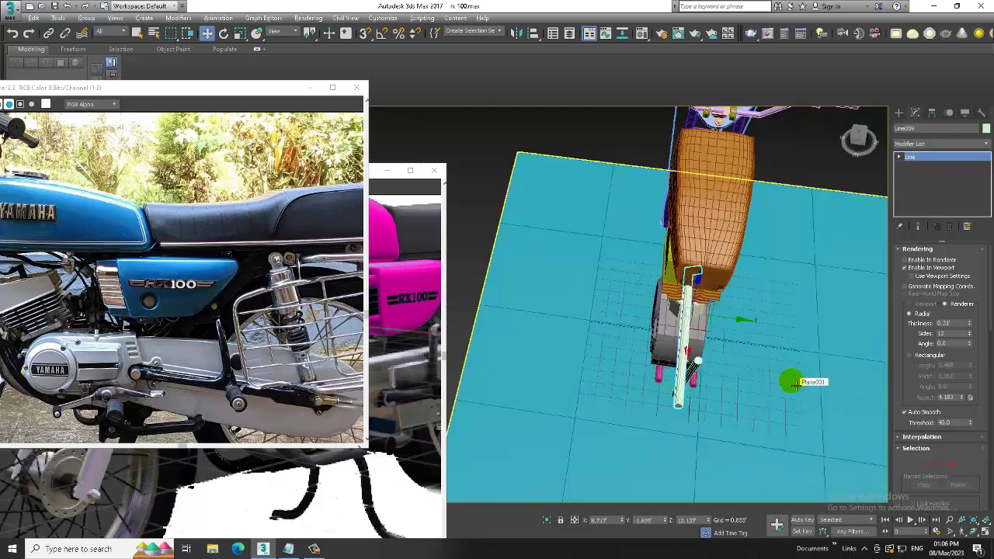
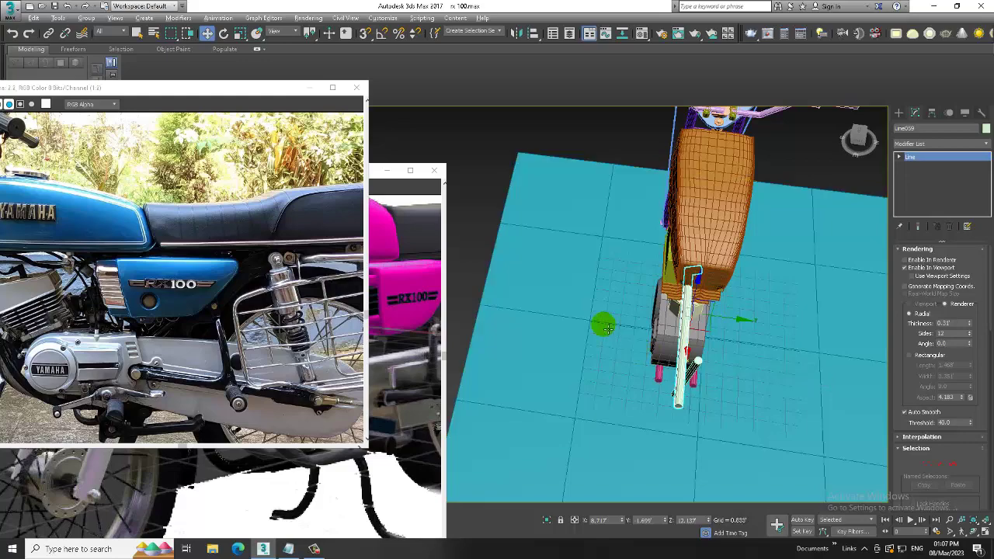
Orbit to a side view and select Line047, the thin line along the front fork
mouse_move(598, 321)
middle_mouse_down("alt")
mouse_move(792, 274)
mouse_move(773, 268)
middle_mouse_up("alt")
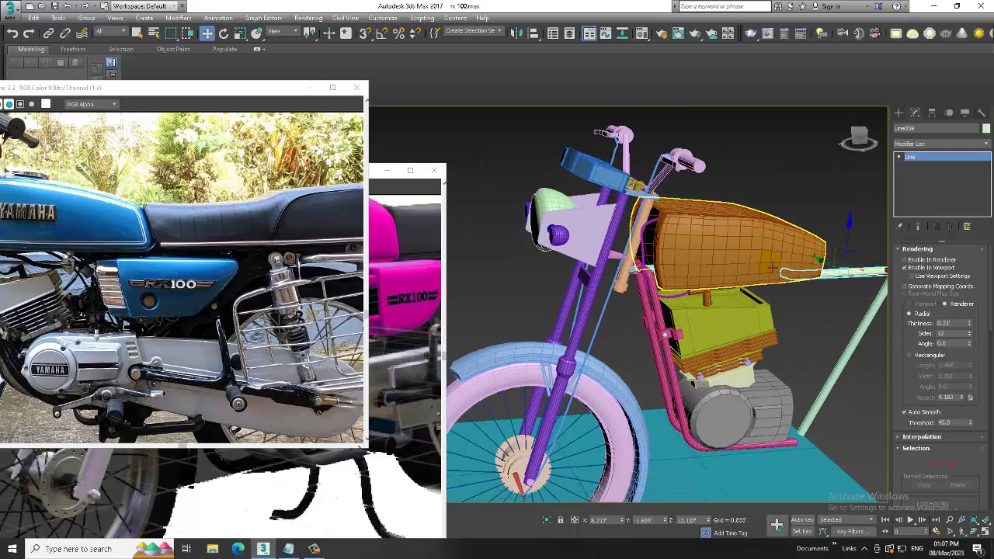
middle_click_drag(701, 267, 680, 270, "alt")
scroll(660, 285, "up", 3)
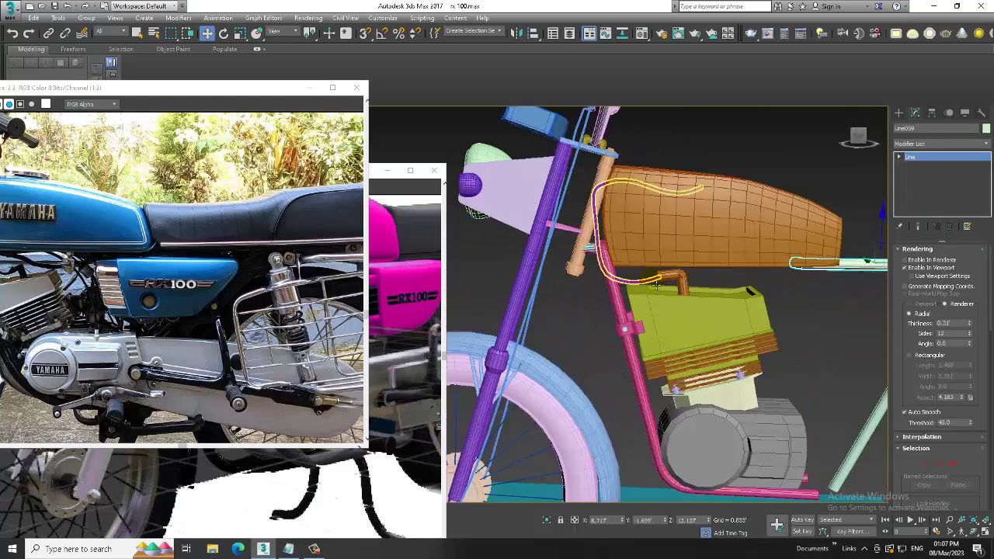
left_click(533, 284)
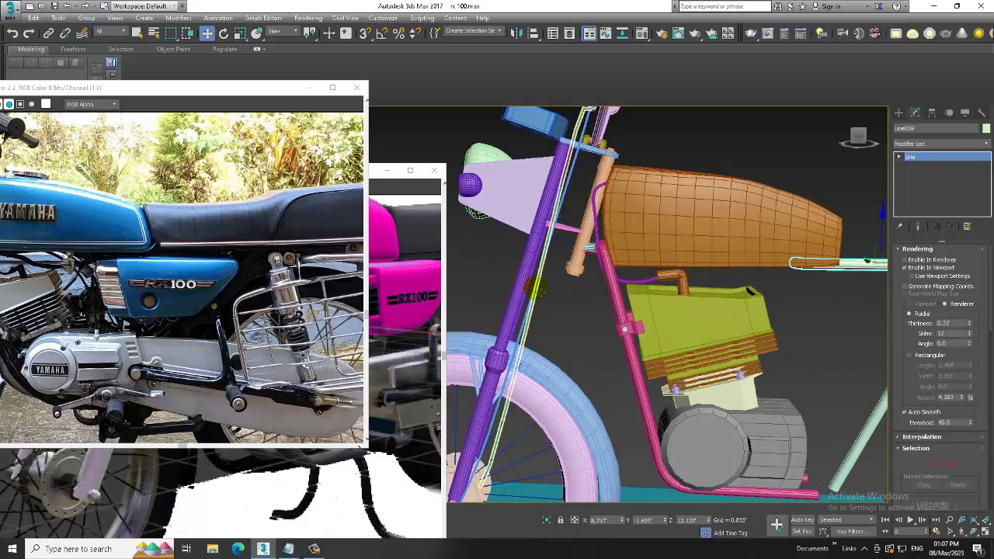
scroll(543, 275, "up", 3)
Add vertices to the fork line with Refine Connect, then leave vertex mode
right_click(546, 271)
left_click(514, 327)
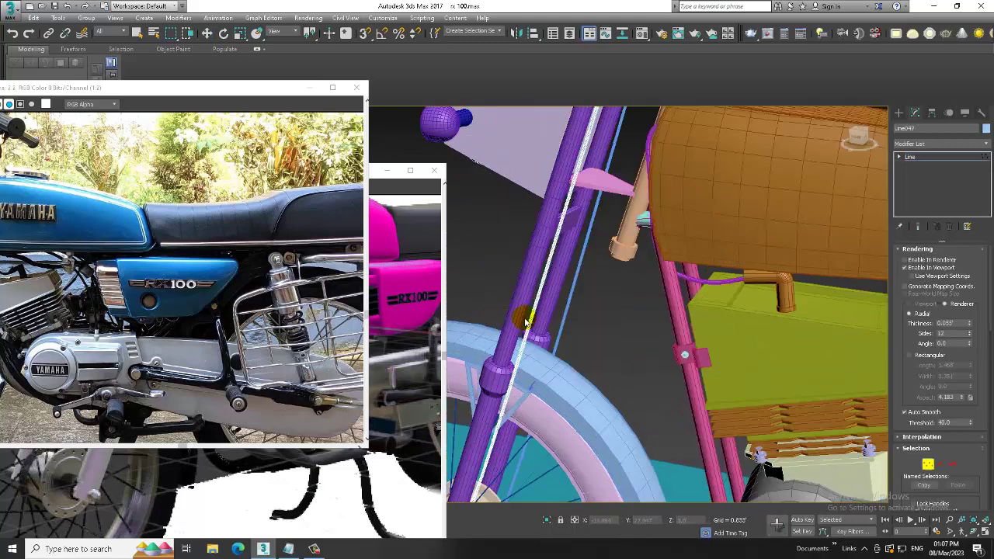
right_click(544, 280)
left_click(516, 327)
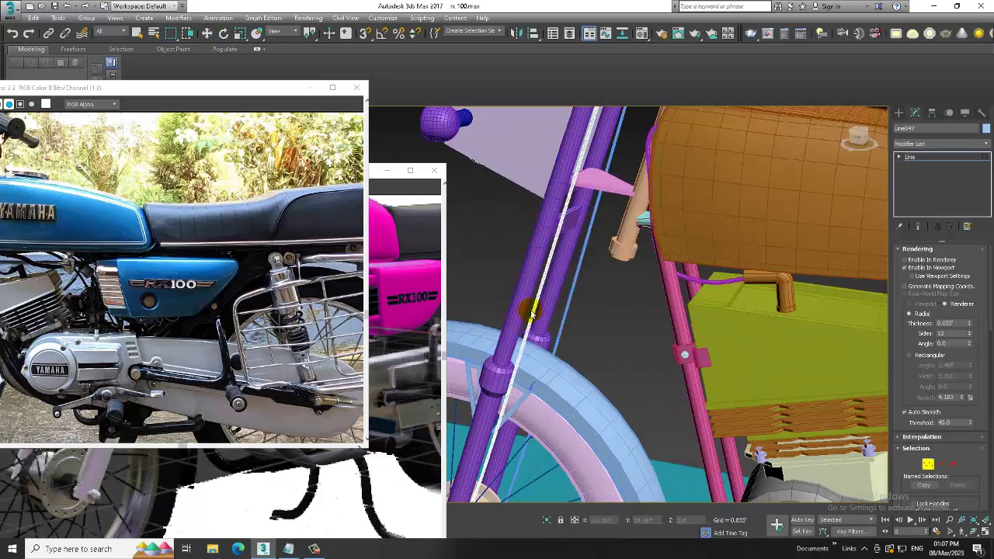
middle_click_drag(554, 323, 599, 316)
left_click(580, 326)
scroll(600, 316, "down", 5)
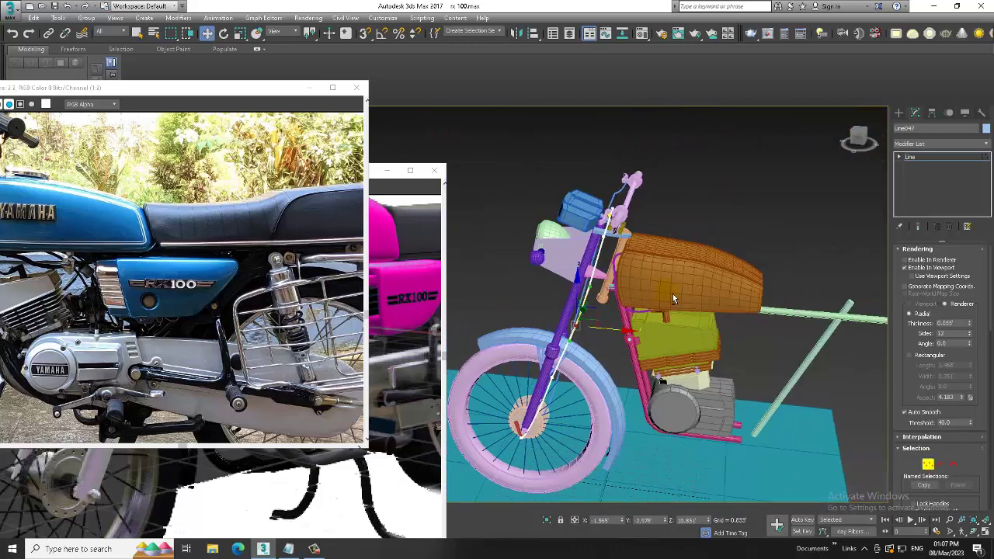
mouse_move(673, 293)
middle_mouse_down("alt")
mouse_move(664, 292)
mouse_move(792, 288)
middle_mouse_up("alt")
key("1")
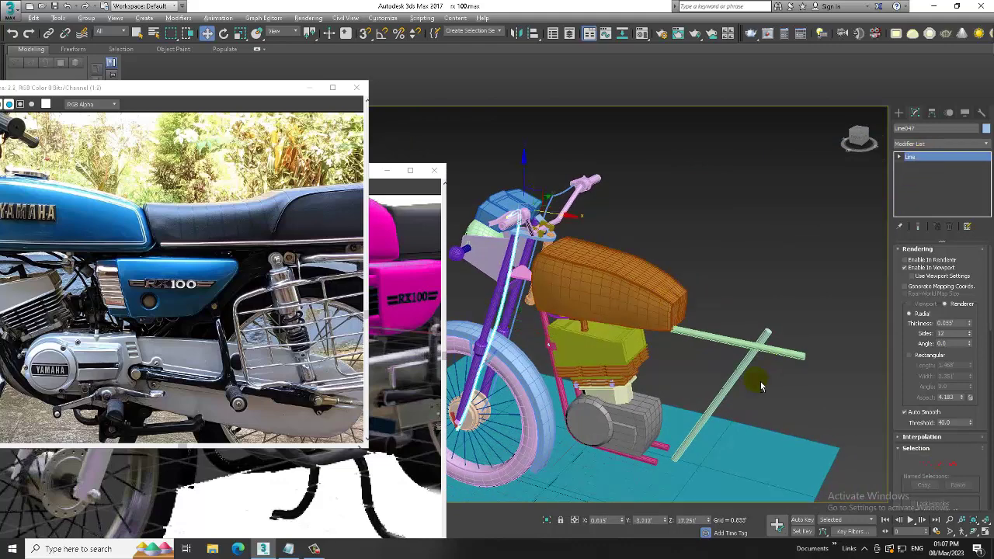
Shift-move the vertical rear rod to place a copy beside the original
mouse_move(754, 381)
middle_mouse_down("alt")
mouse_move(679, 370)
mouse_move(614, 377)
middle_mouse_up("alt")
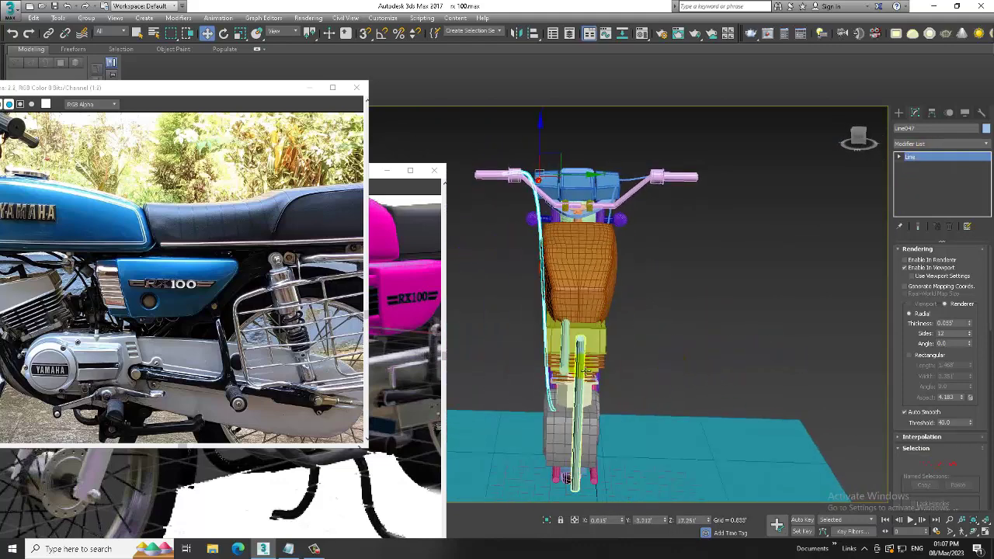
left_click(581, 365)
left_click_drag(611, 428, 597, 404)
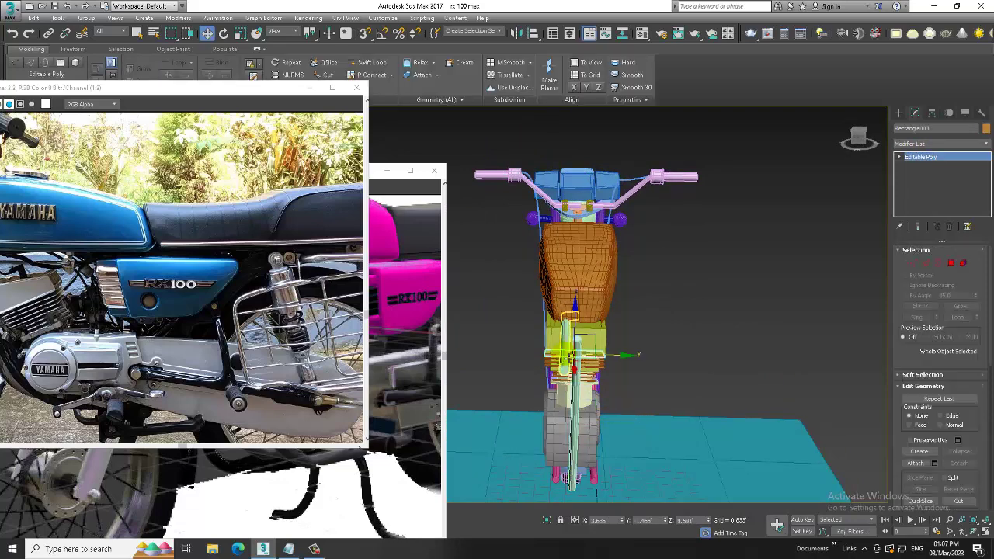
middle_click_drag(608, 424, 627, 365, "alt")
In the maximized Top view, mirror-copy the rail along Y and move it to the opposite side
key("alt+w")
right_click(479, 257)
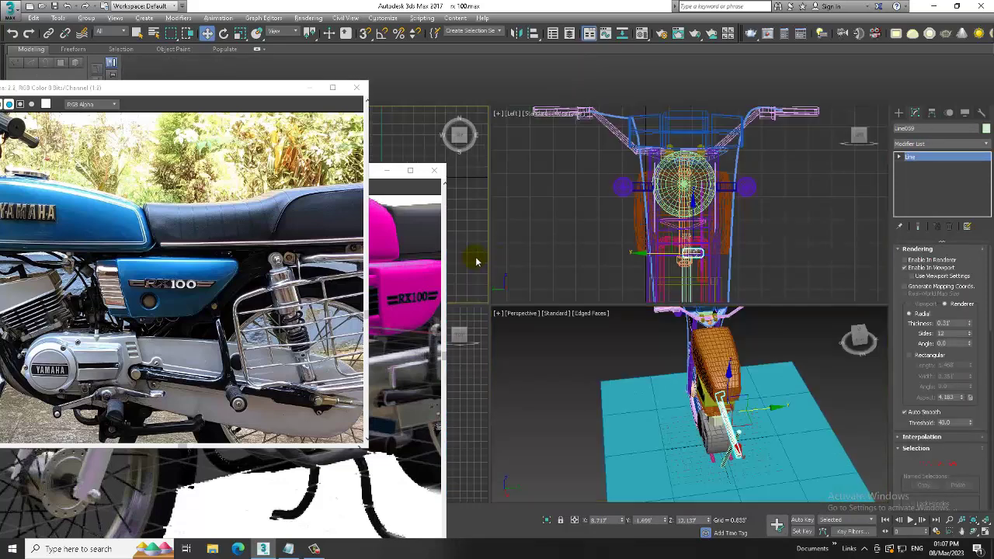
key("alt+w")
middle_click_drag(528, 270, 698, 302)
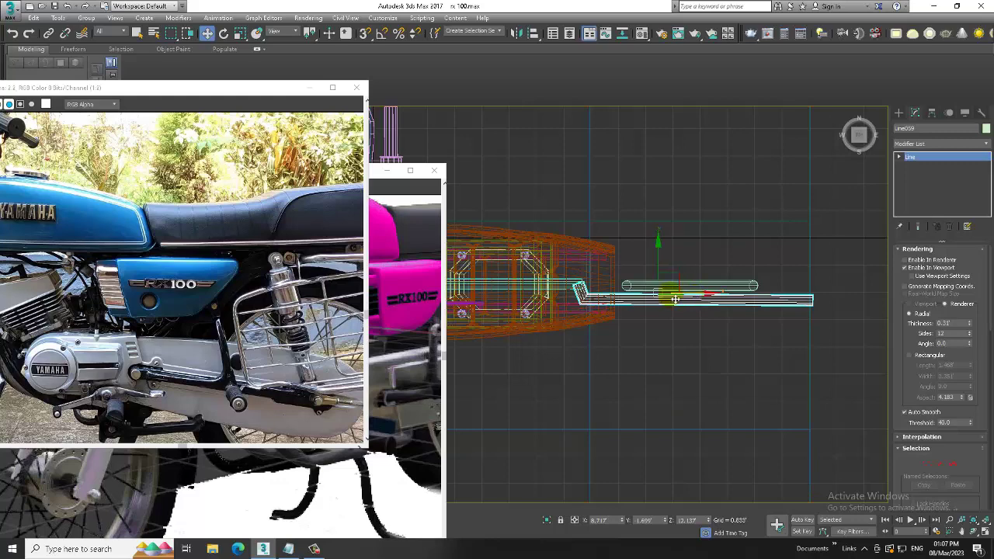
left_click(515, 35)
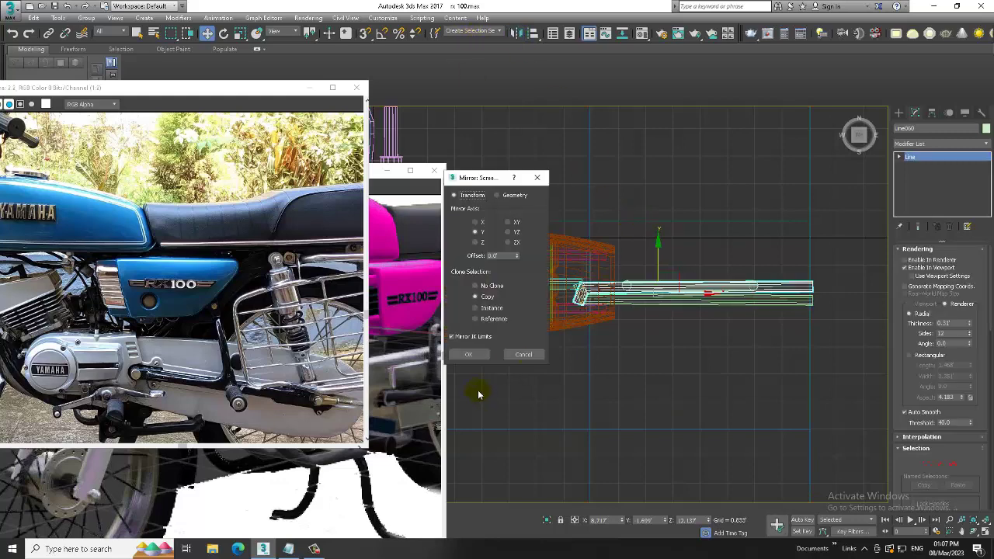
left_click(475, 355)
left_click_drag(664, 267, 678, 241)
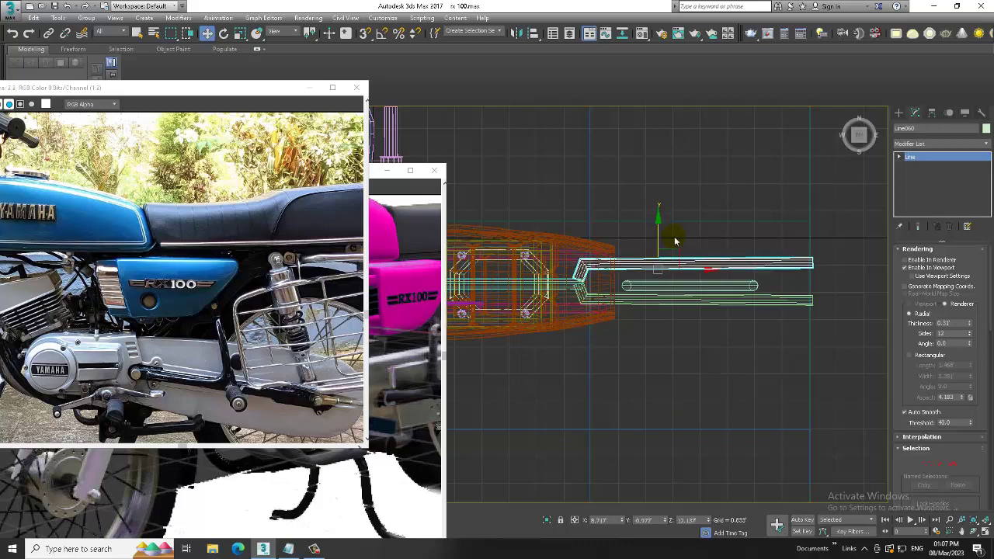
Nudge the capsule shape slightly upward, then return to the perspective view
left_click(726, 300, "ctrl")
left_click(737, 286, "ctrl")
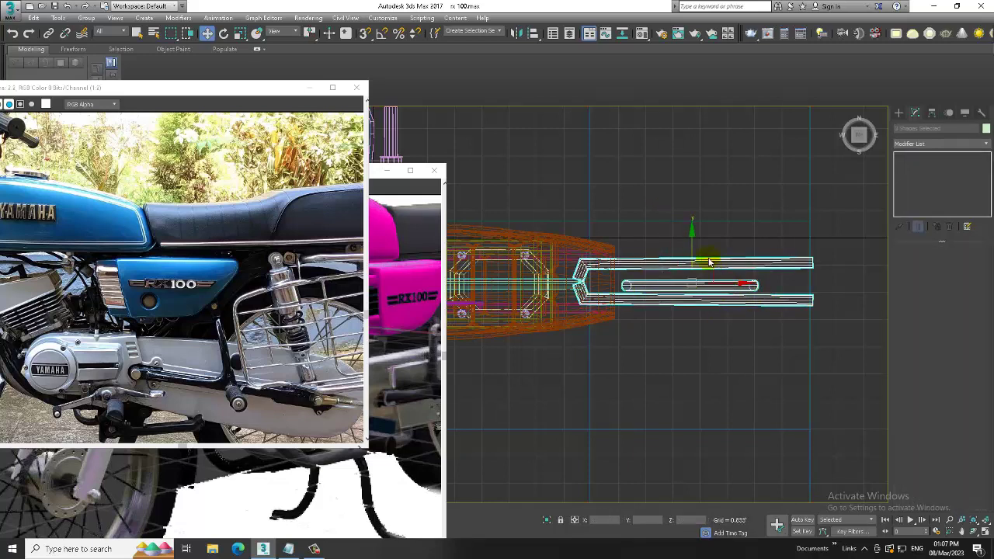
left_click(656, 286)
left_click_drag(694, 264, 695, 258)
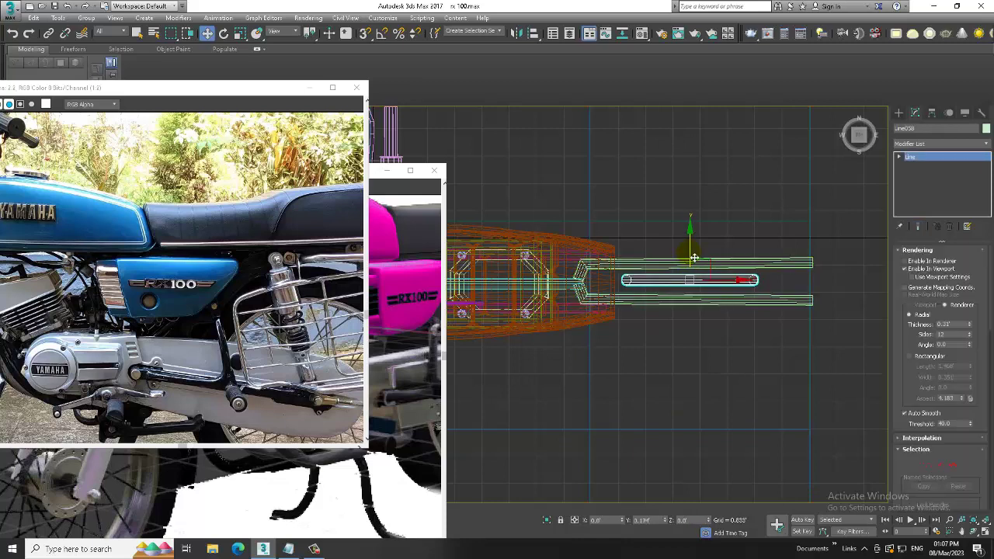
key("1")
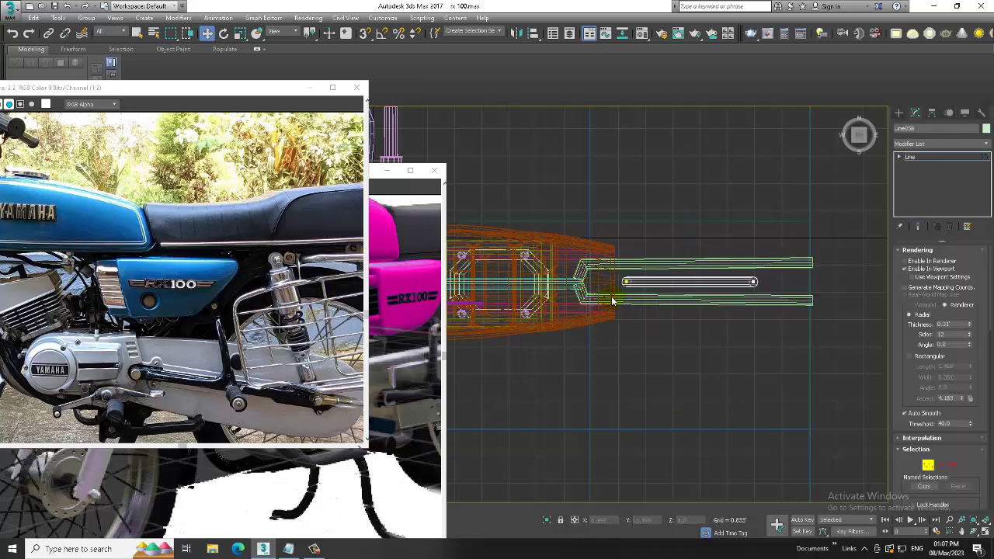
left_click(936, 160)
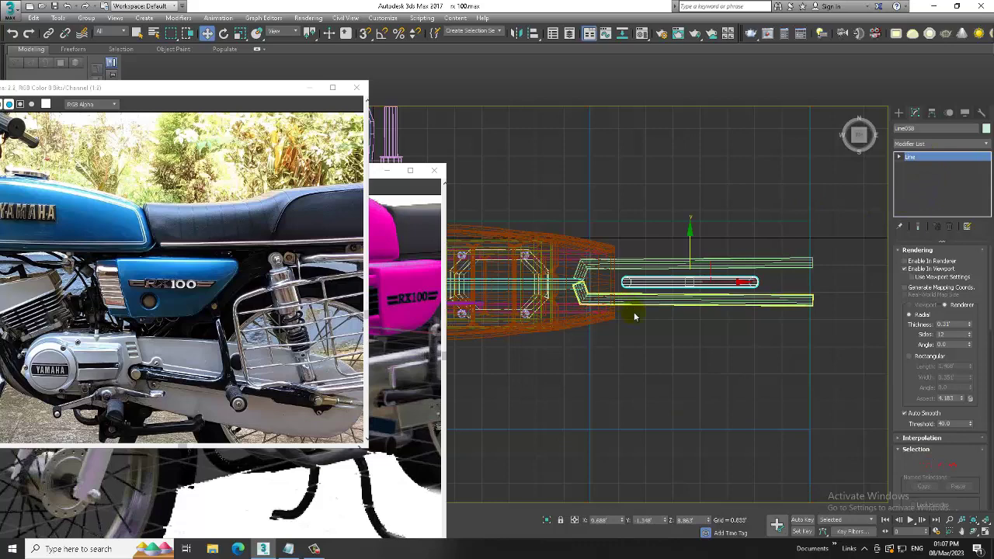
key("alt+w")
middle_click_drag(732, 354, 750, 302, "alt")
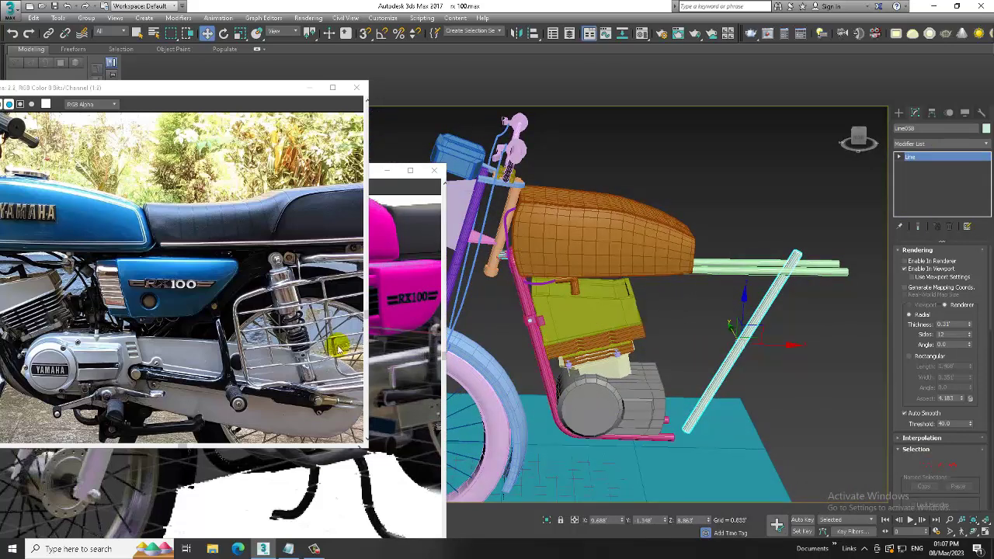
Orbit to a side view, bring the blue engine reference photo forward, and open Create > Shapes
middle_click_drag(737, 317, 733, 310, "alt")
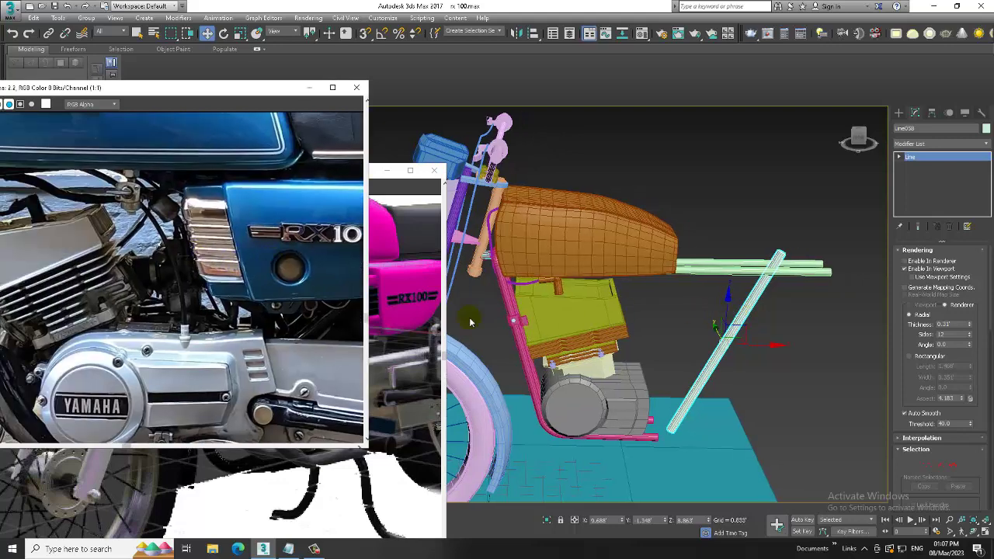
middle_click_drag(470, 321, 481, 295, "alt")
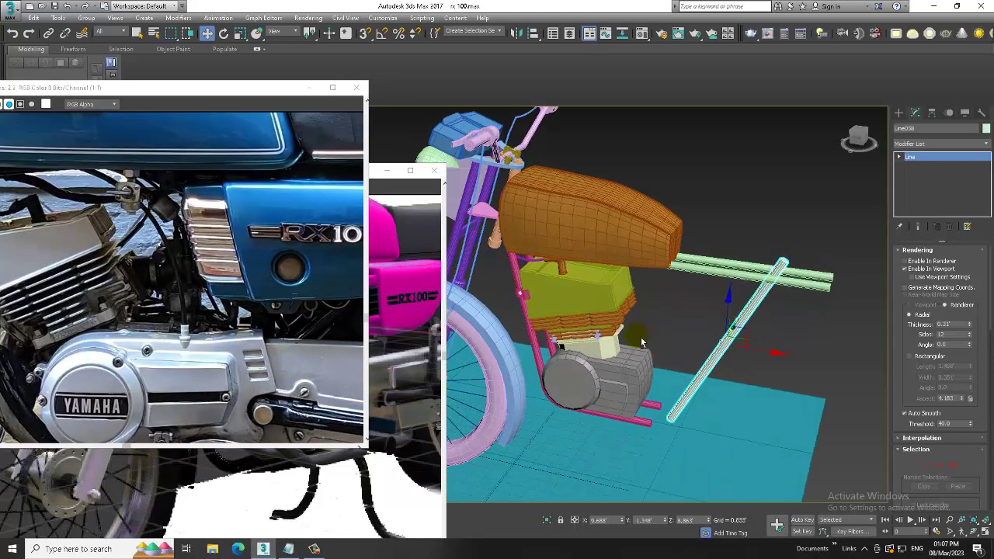
left_click(222, 499)
mouse_move(668, 364)
middle_mouse_down("alt")
mouse_move(698, 342)
mouse_move(620, 318)
middle_mouse_up("alt")
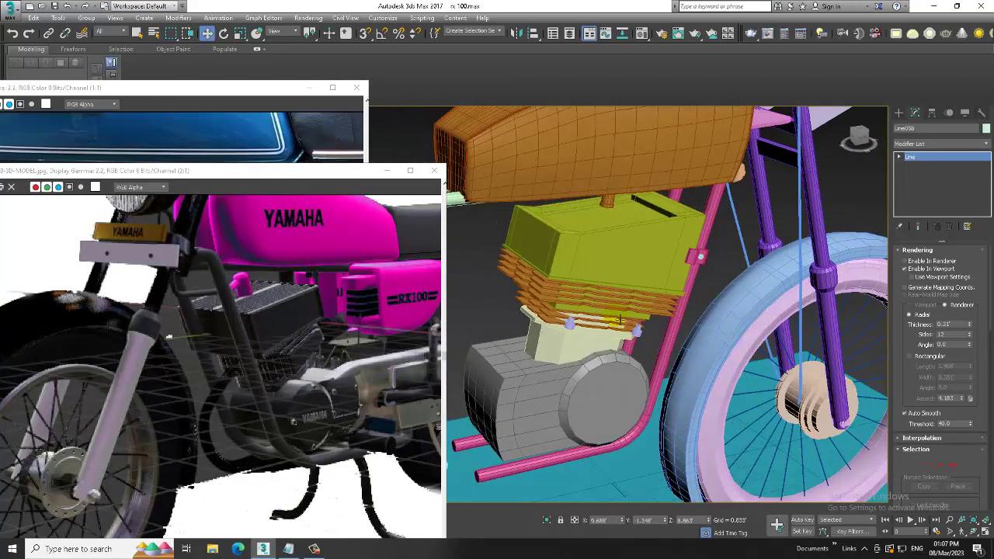
scroll(619, 318, "up", 2)
left_click(898, 112)
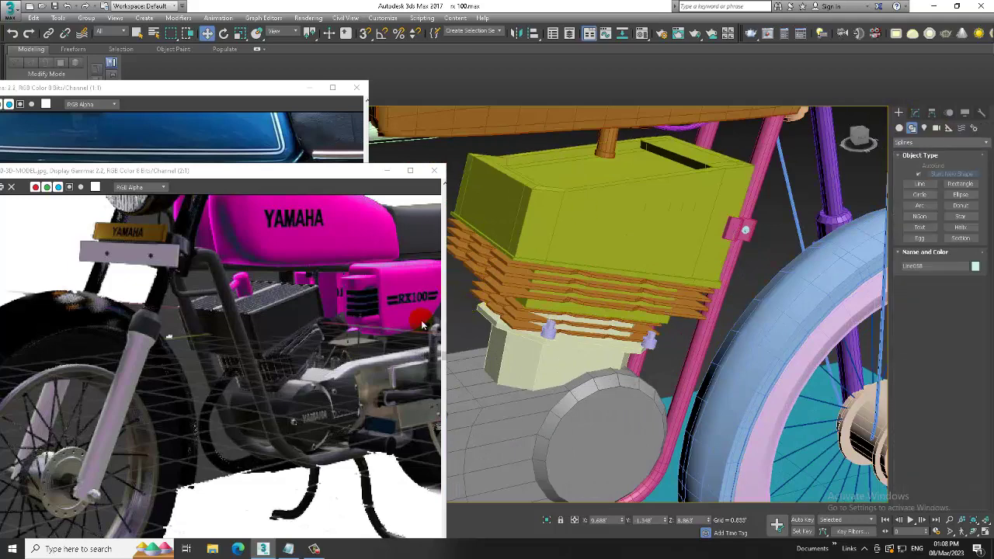
left_click(182, 141)
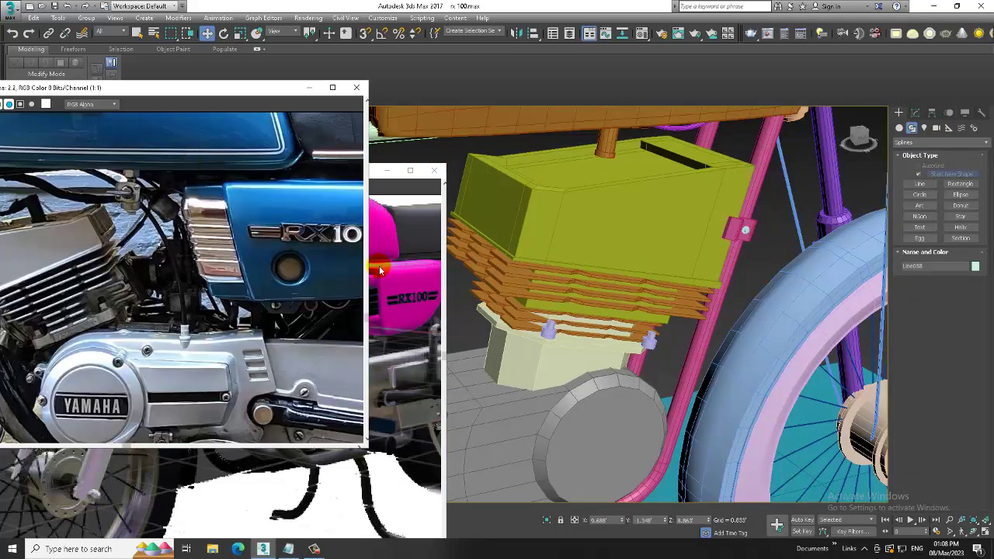
scroll(158, 276, "up", 2)
scroll(155, 278, "down", 1)
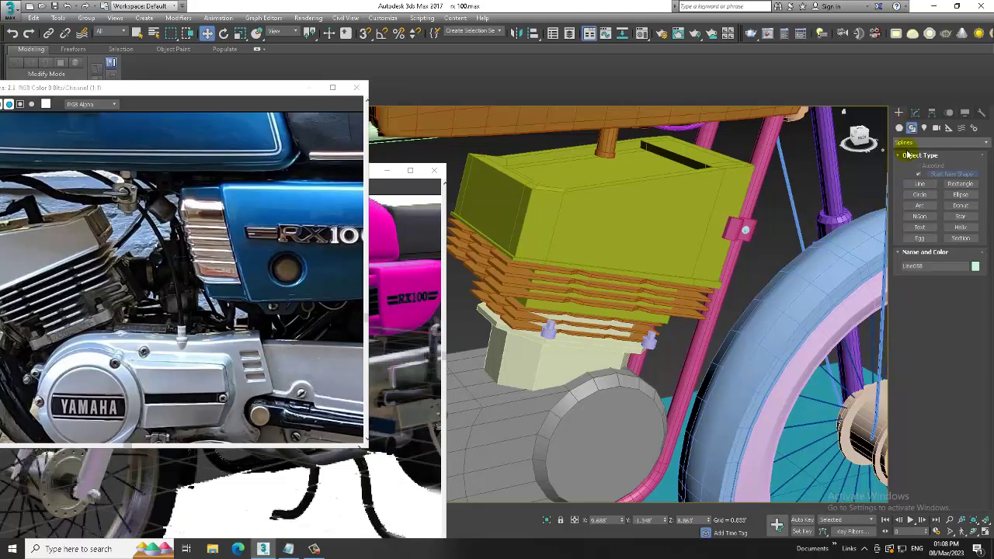
Select the engine cylinder, Cylinder012, and convert it to Editable Poly in Vertex mode
left_click(898, 128)
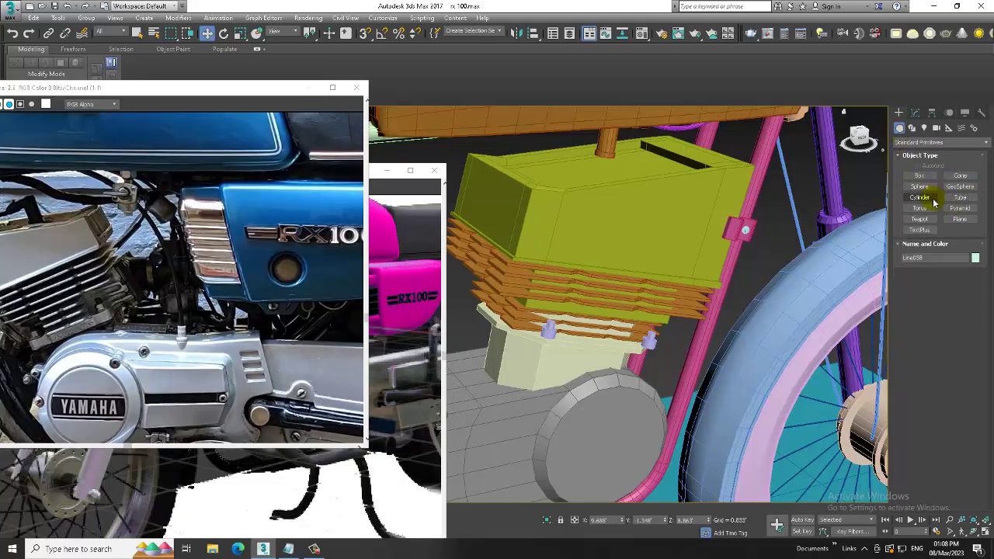
left_click(923, 197)
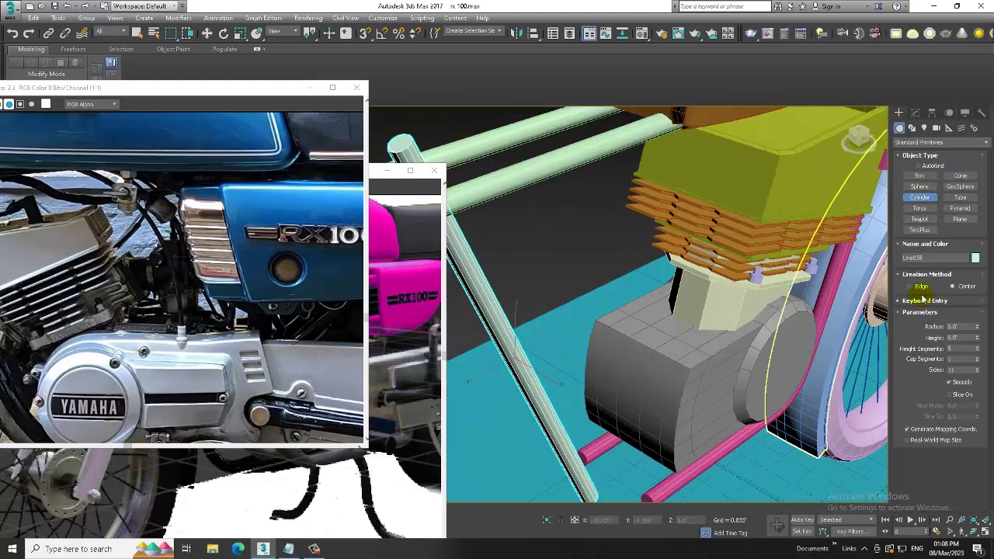
scroll(652, 392, "up", 3)
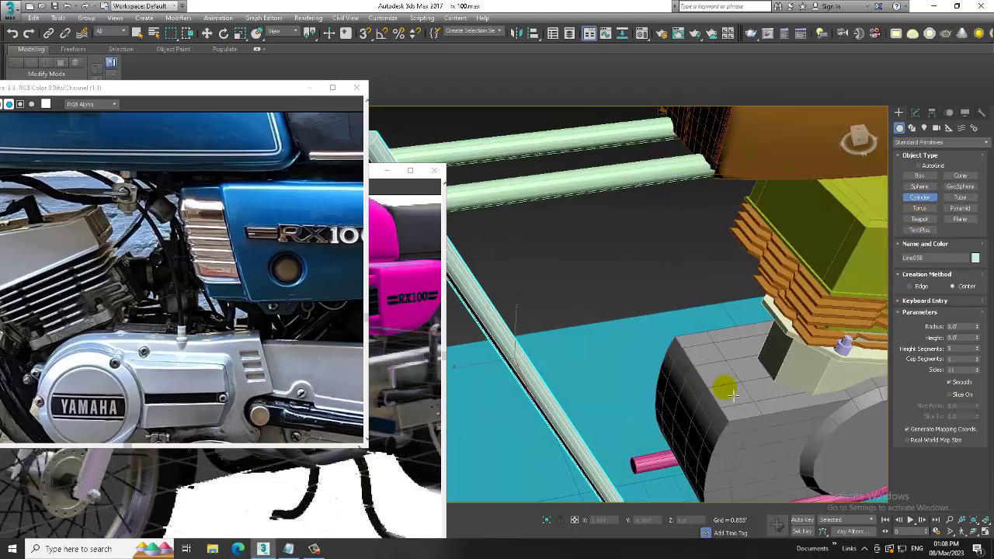
middle_click_drag(734, 395, 787, 373, "alt")
key("w")
left_click(648, 395)
right_click(649, 396)
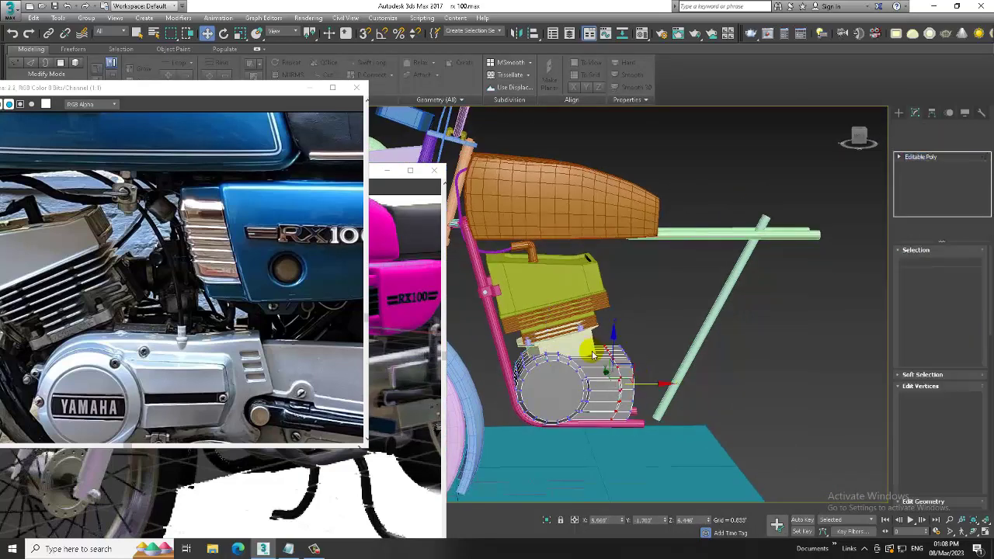
key("1")
Select the cylinder's right-end vertices and drag them along X to lengthen the crankcase
left_click_drag(598, 342, 644, 427)
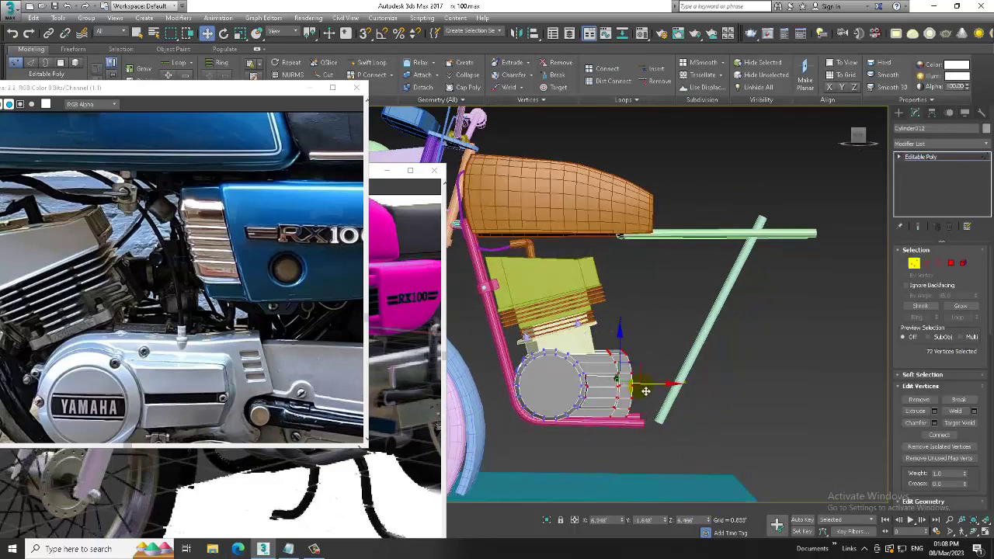
mouse_move(643, 385)
left_mouse_down()
mouse_move(670, 390)
mouse_move(614, 353)
left_mouse_up()
mouse_move(676, 435)
left_mouse_down()
mouse_move(649, 423)
mouse_move(666, 389)
left_mouse_up()
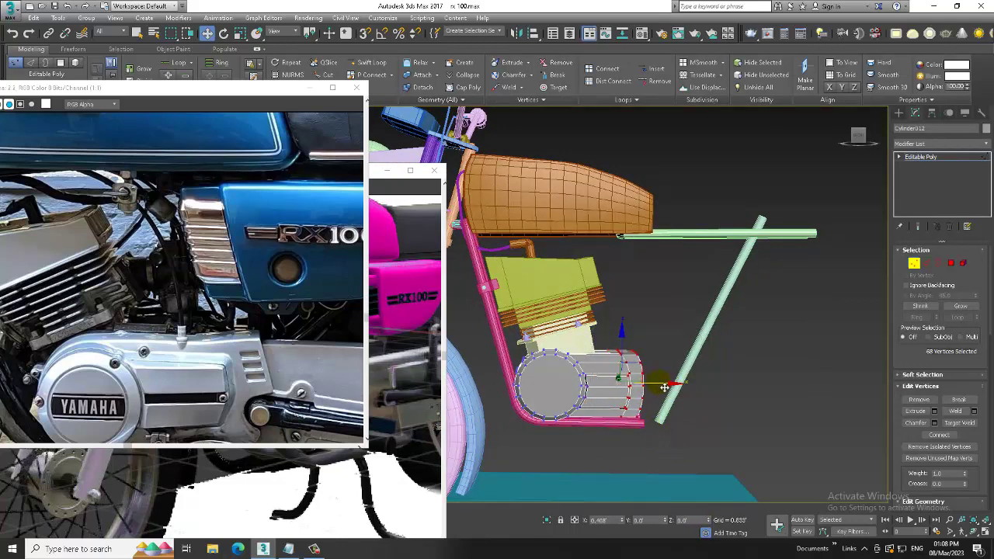
middle_click_drag(674, 386, 683, 397, "alt")
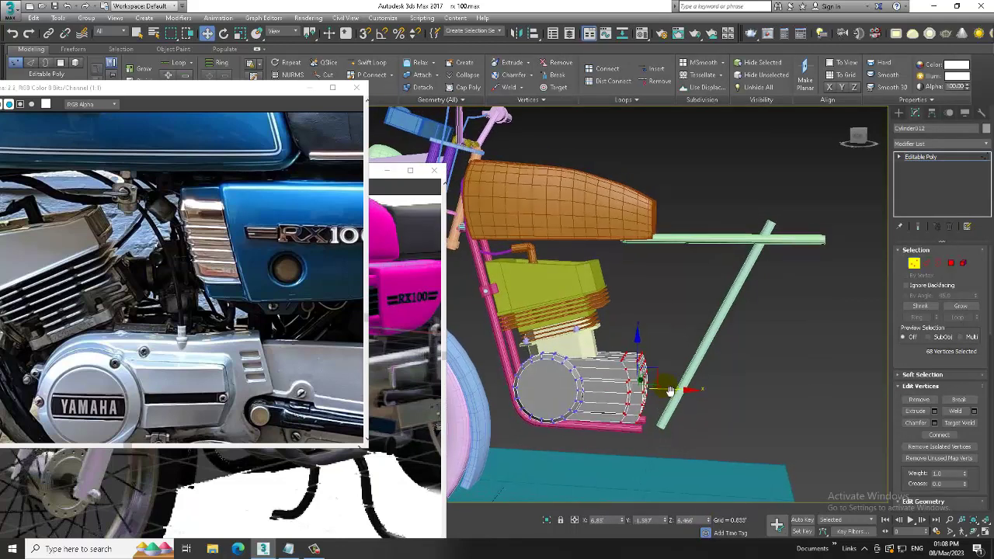
left_click(272, 357)
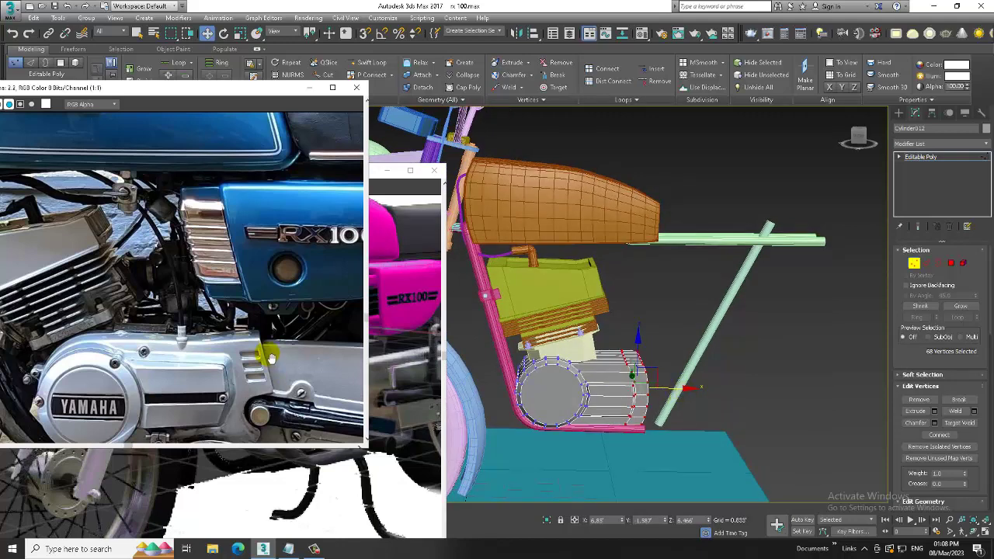
scroll(249, 330, "down", 1)
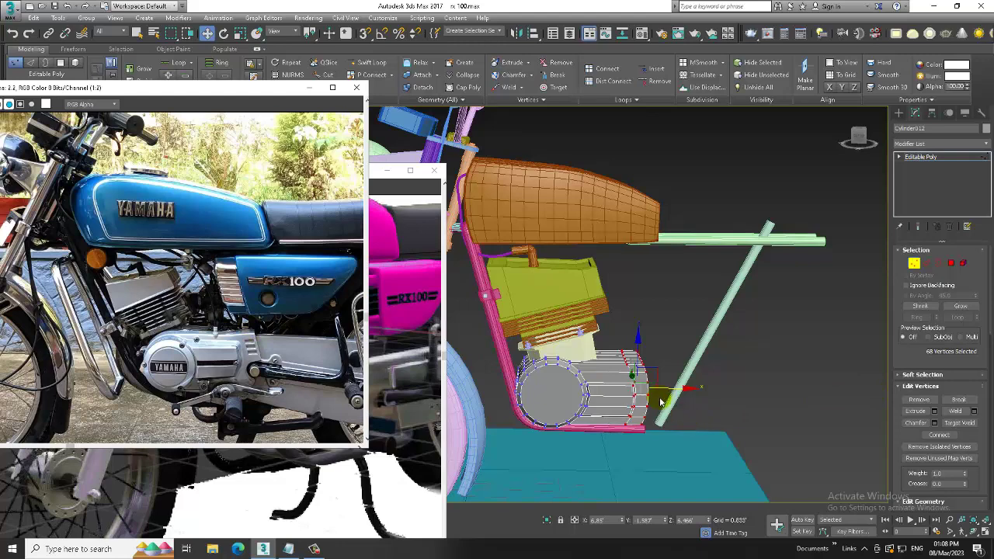
left_click_drag(660, 402, 642, 437)
middle_click_drag(639, 435, 728, 397, "alt")
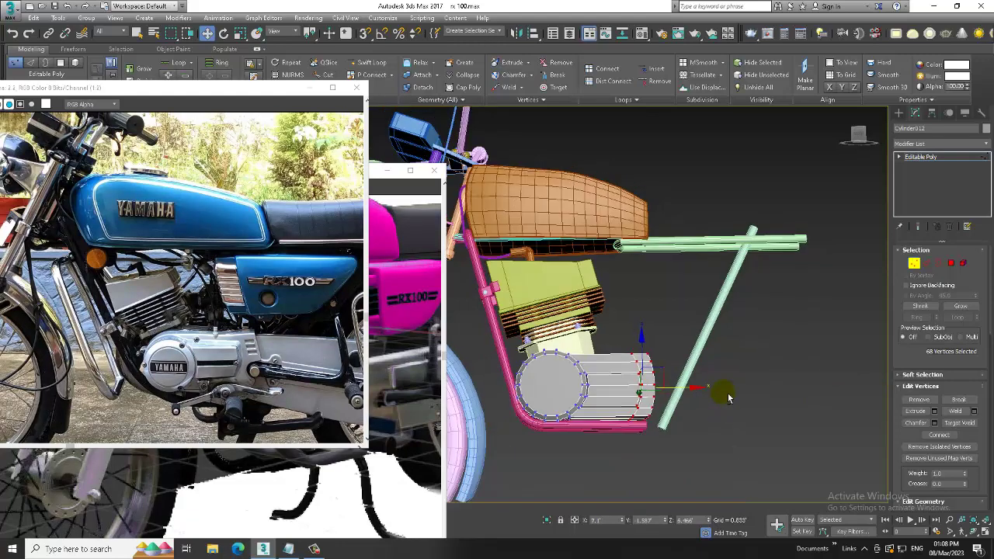
Drag the end vertex of pink rail Line052 rearward along X
left_click(610, 423)
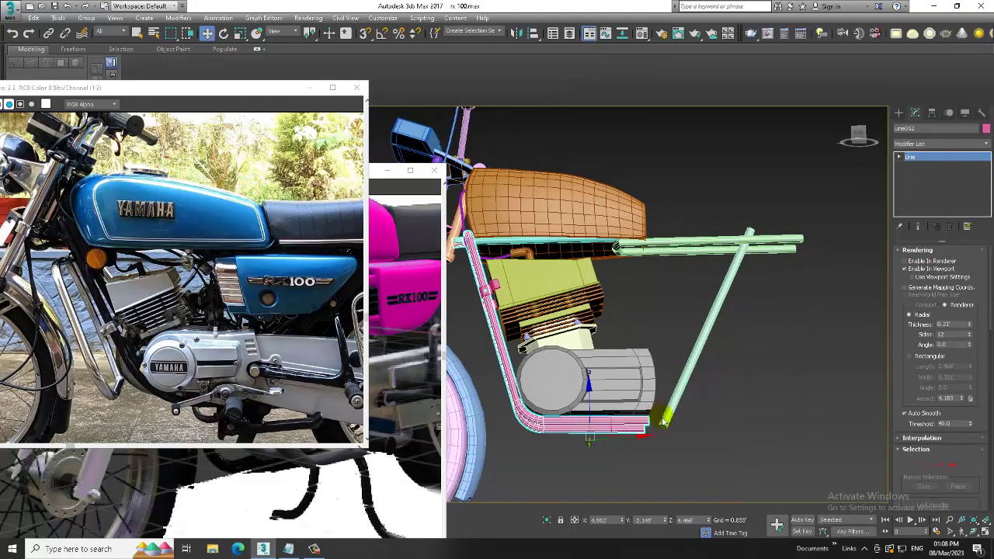
left_click_drag(611, 469, 726, 336)
middle_click_drag(726, 336, 718, 386, "alt")
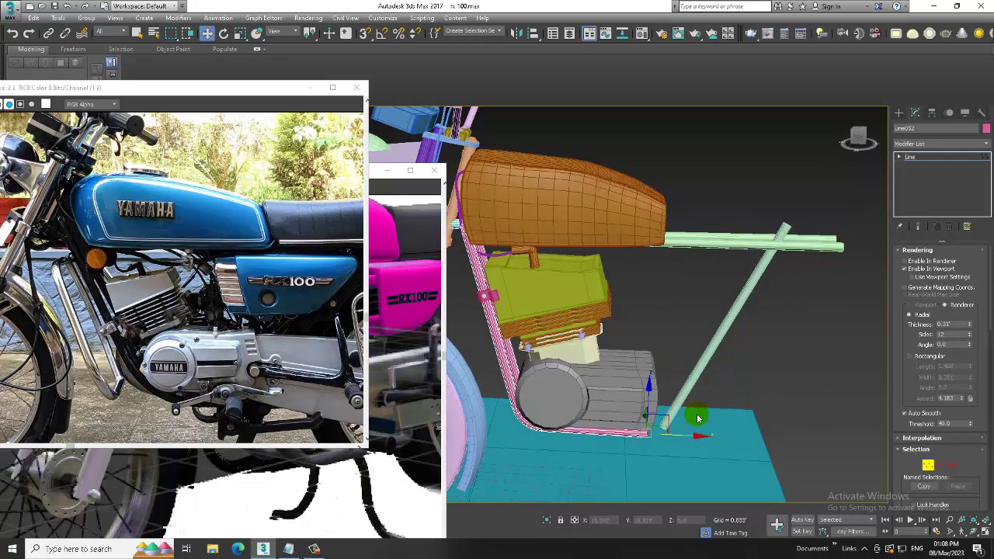
left_click_drag(695, 433, 702, 435)
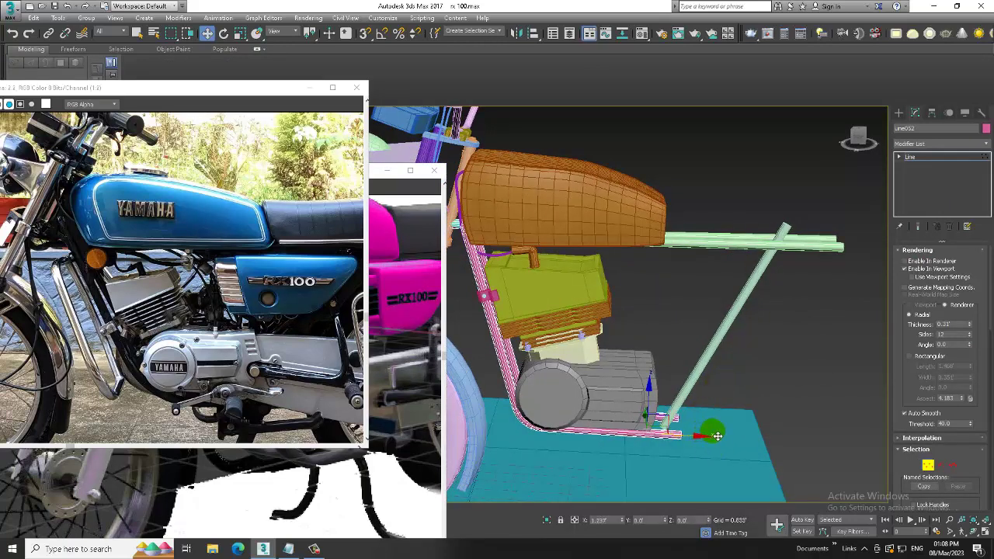
middle_click_drag(723, 436, 738, 413, "alt")
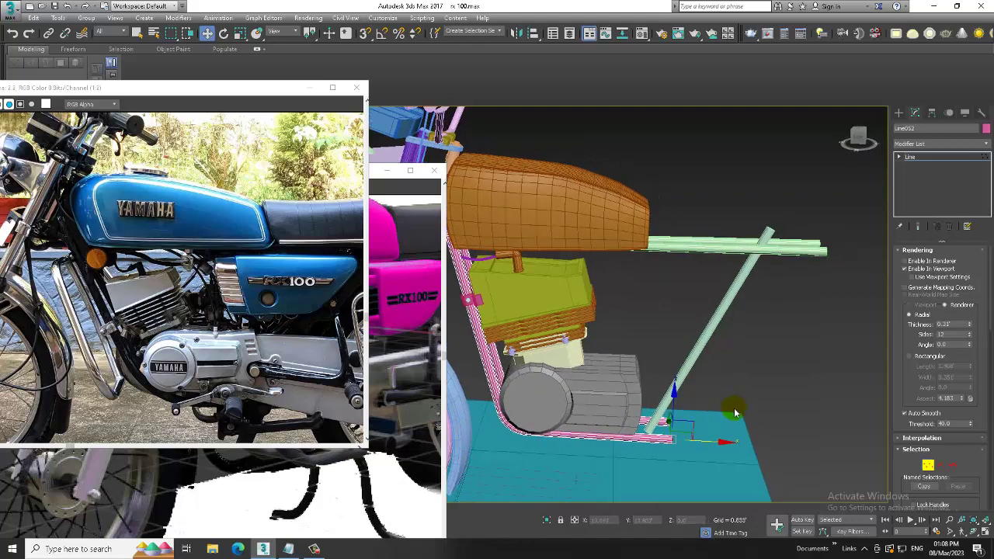
left_click(949, 156)
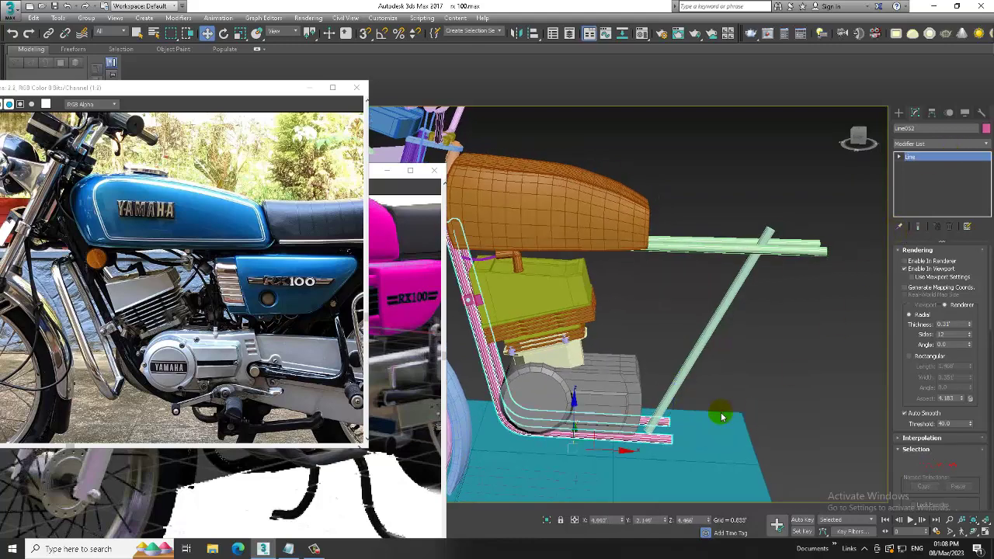
Nudge the diagonal green frame tube slightly to the right
left_click(678, 380)
left_click_drag(749, 338, 772, 336)
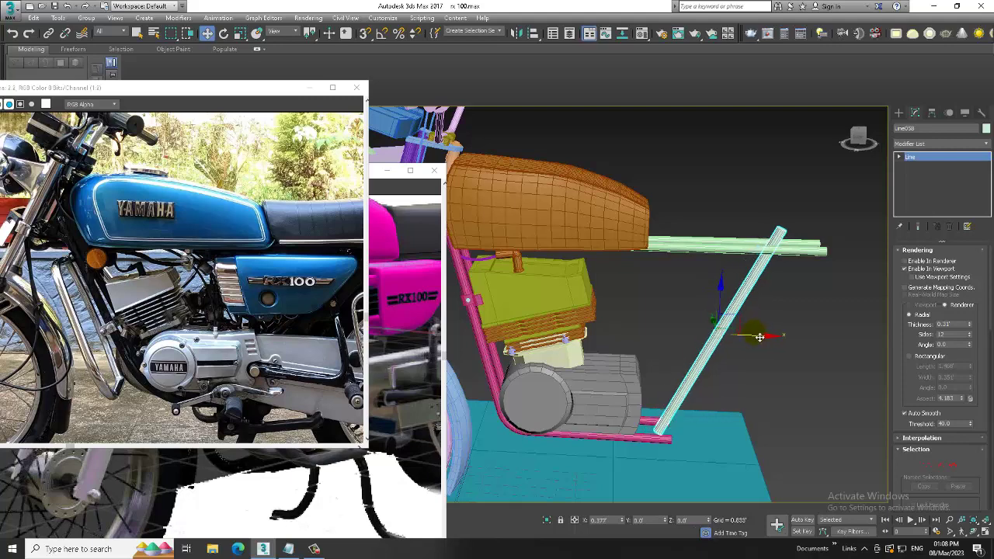
middle_click_drag(772, 335, 784, 332, "alt")
scroll(790, 330, "up", 3)
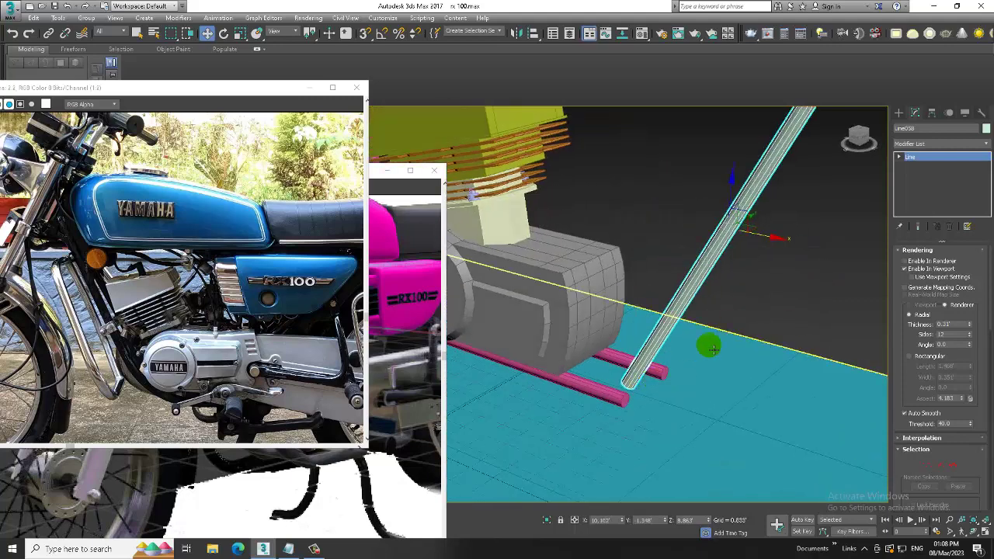
In a maximized flat view, draw a short line as a cross tube between the rails
left_click(899, 112)
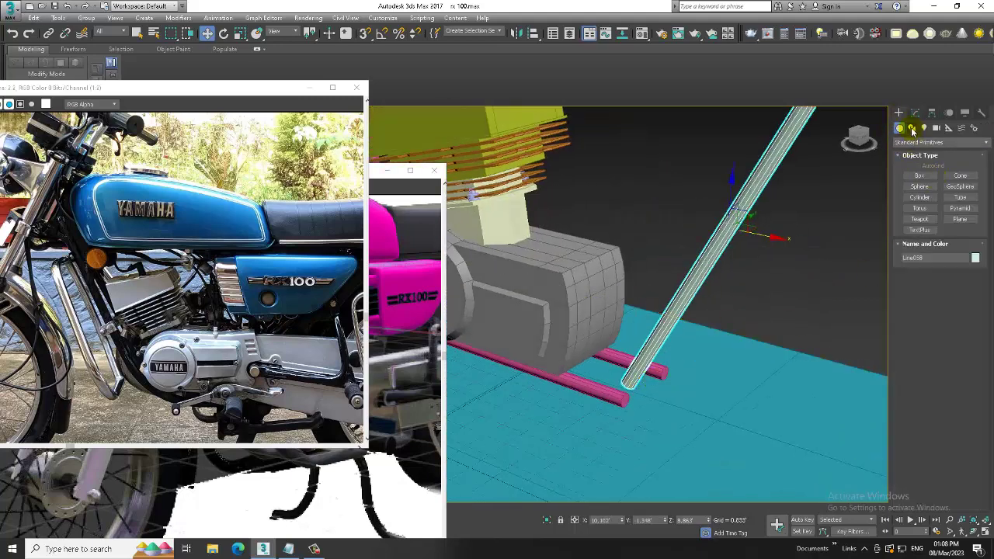
left_click(911, 127)
left_click(919, 184)
key("alt+w")
right_click(539, 279)
key("alt+w")
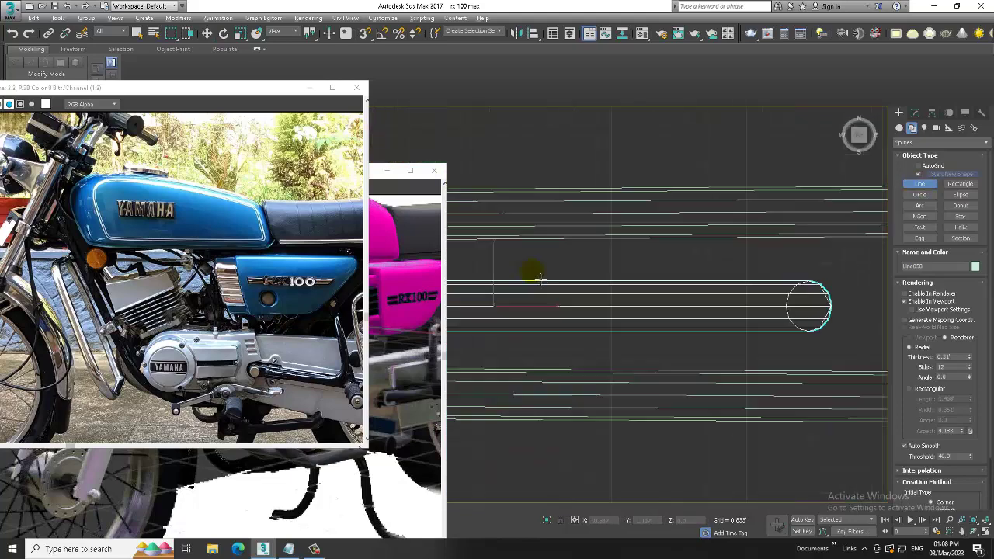
scroll(539, 279, "down", 3)
scroll(628, 300, "down", 2)
scroll(679, 299, "up", 1)
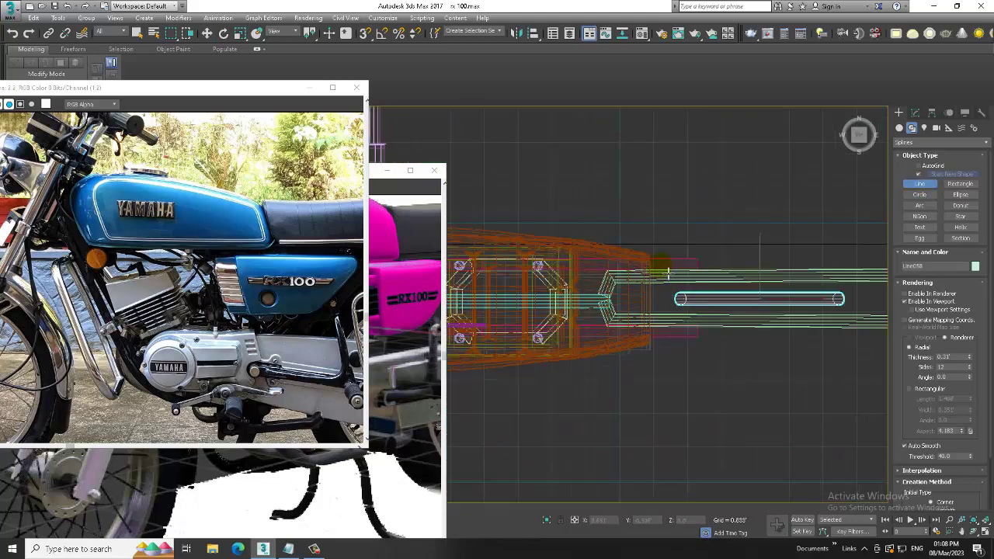
left_click_drag(694, 269, 694, 342)
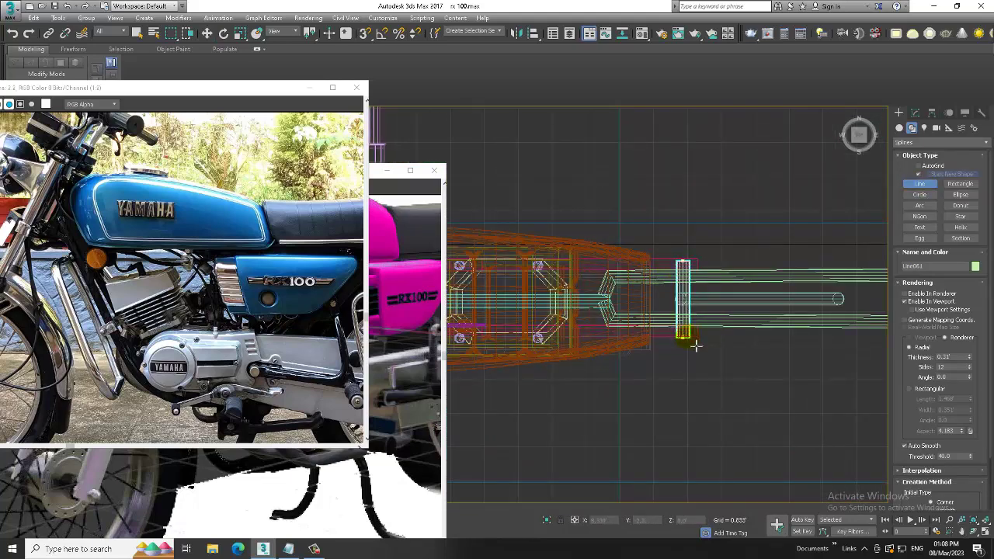
right_click(696, 345)
key("alt+w")
key("alt+w")
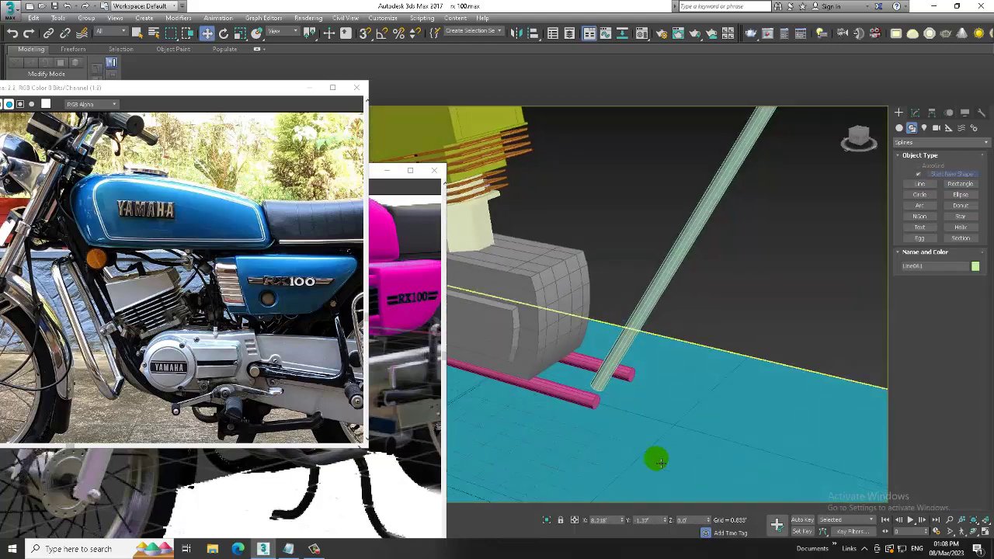
Select the new cross tube and inspect it from several angles at the rail joint
scroll(643, 426, "down", 2)
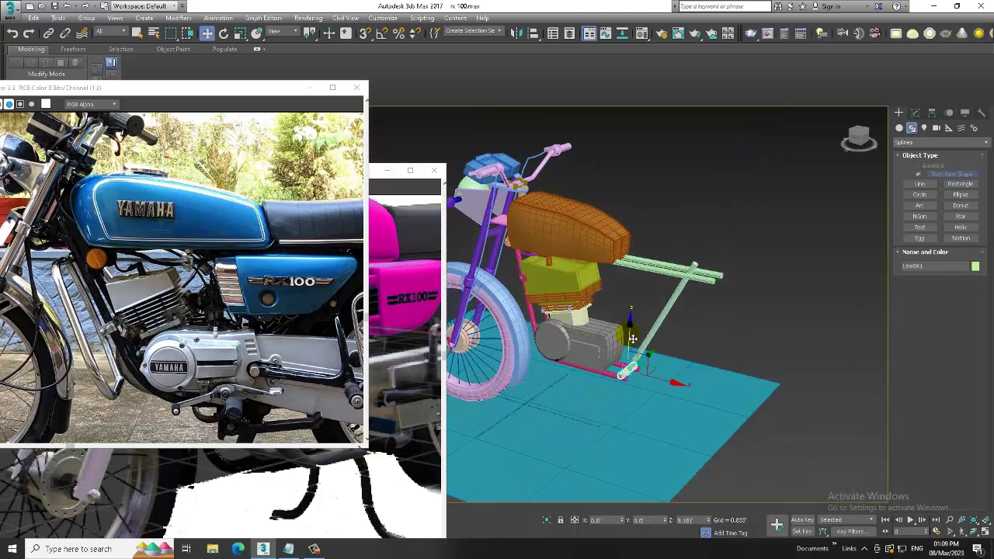
scroll(630, 350, "up", 5)
scroll(613, 365, "down", 2)
scroll(590, 380, "down", 5)
middle_click_drag(589, 381, 599, 399, "alt")
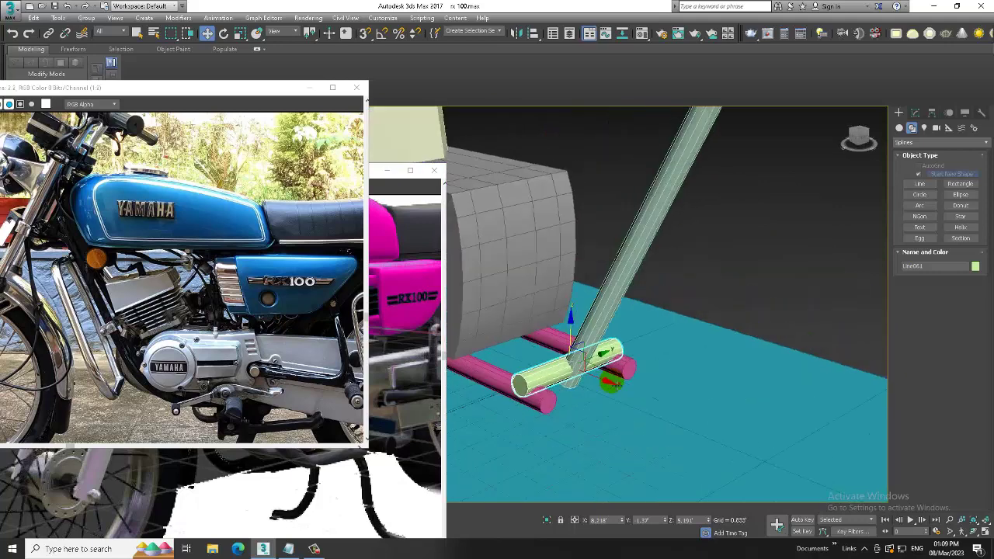
left_click(587, 352)
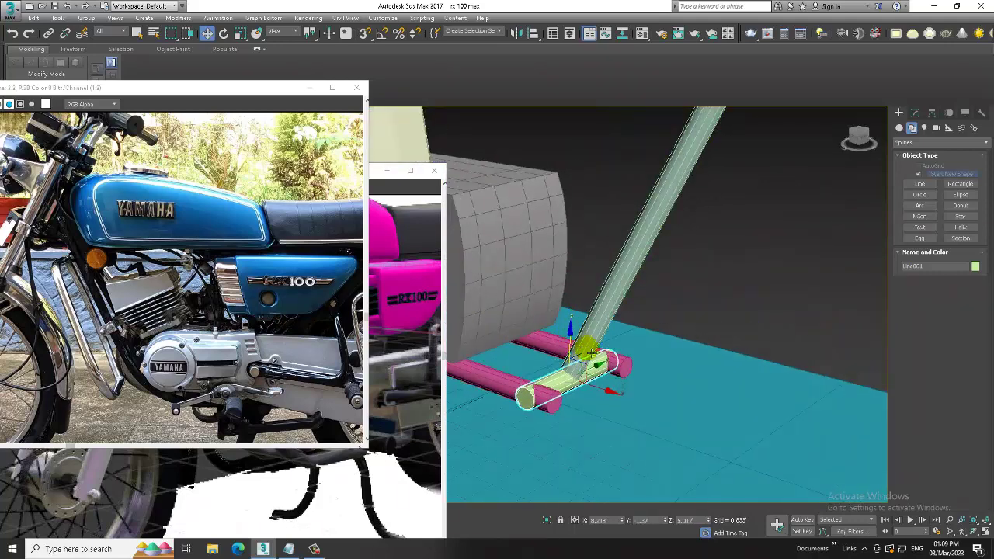
mouse_move(587, 353)
middle_mouse_down("alt")
mouse_move(544, 396)
mouse_move(504, 333)
middle_mouse_up("alt")
scroll(540, 394, "up", 3)
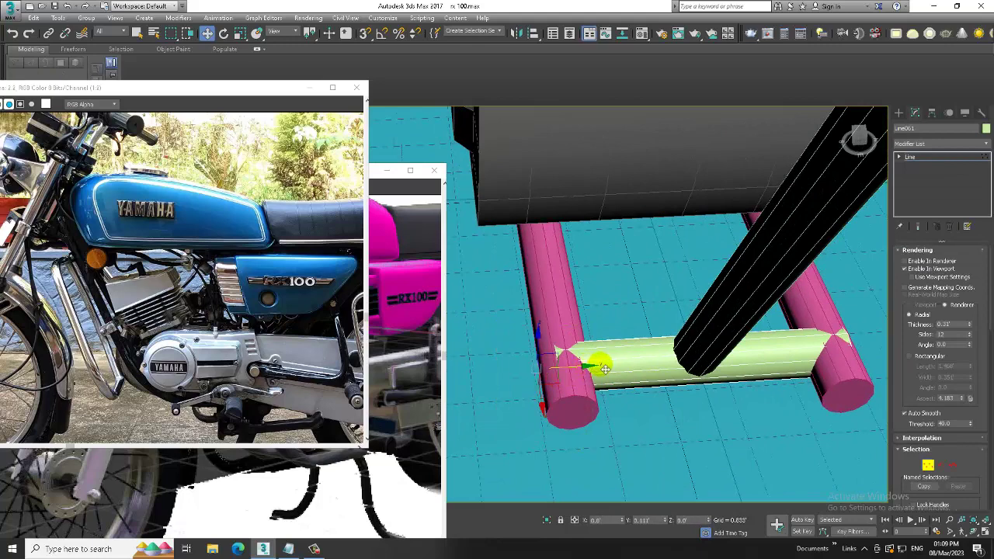
middle_click_drag(604, 367, 766, 386, "alt")
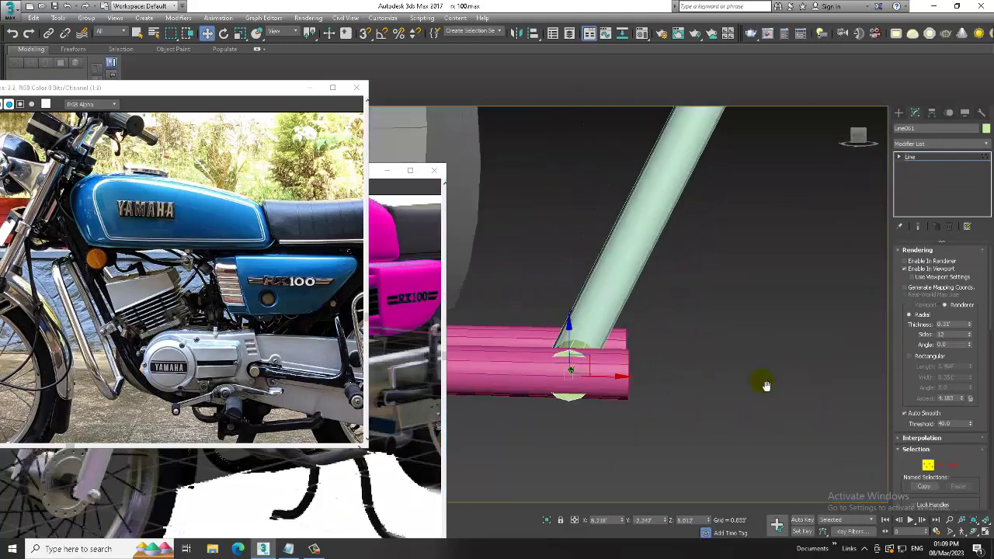
key("alt+w")
In the maximized Left view, select the Line045 curve and shift it slightly left along X
scroll(691, 182, "down", 2)
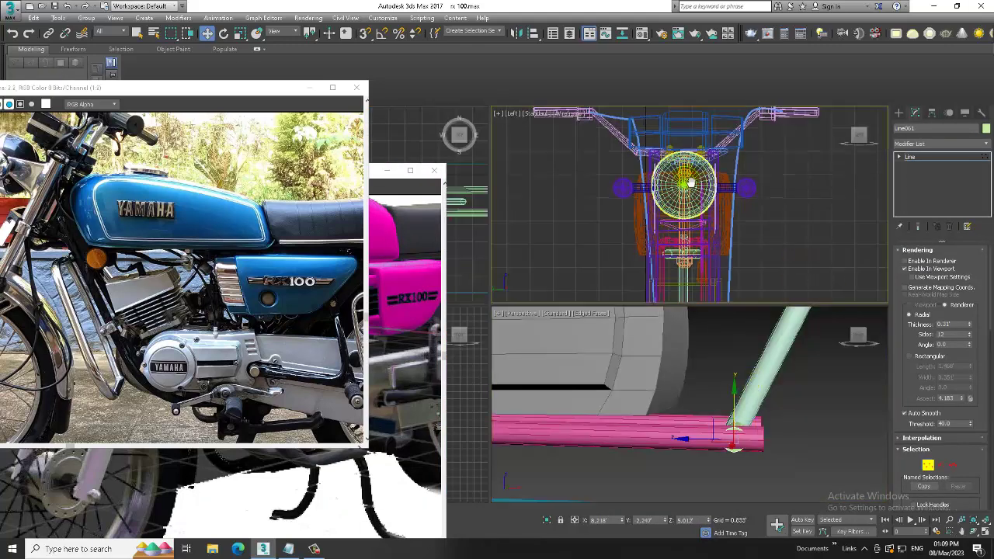
scroll(695, 180, "down", 3)
key("alt+w")
scroll(654, 218, "up", 2)
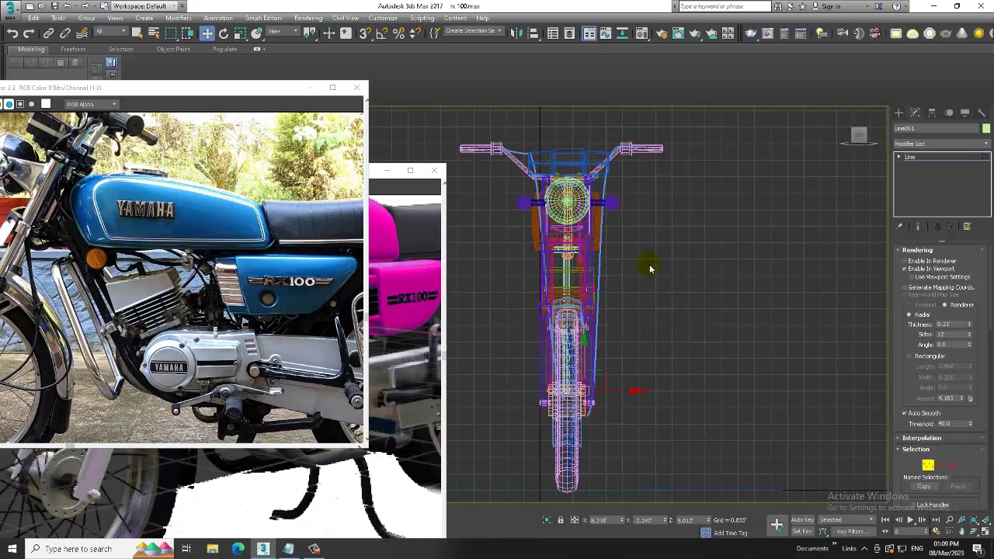
scroll(652, 272, "up", 1)
left_click(932, 158)
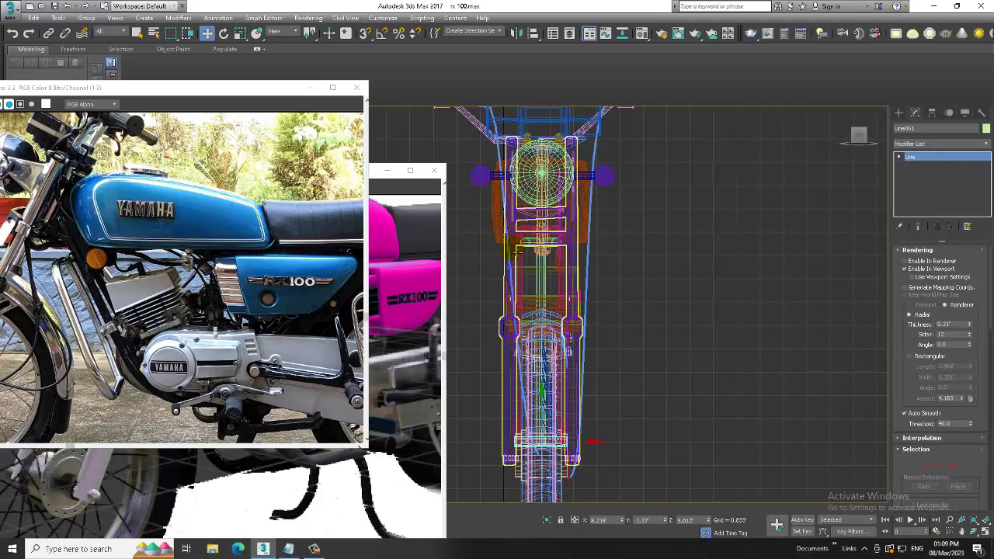
left_click(511, 250)
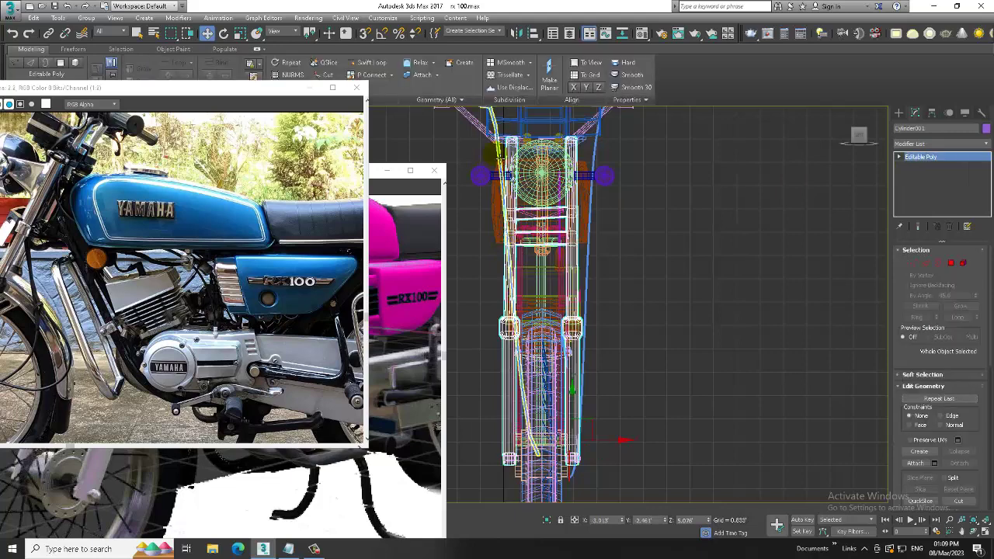
left_click(503, 157)
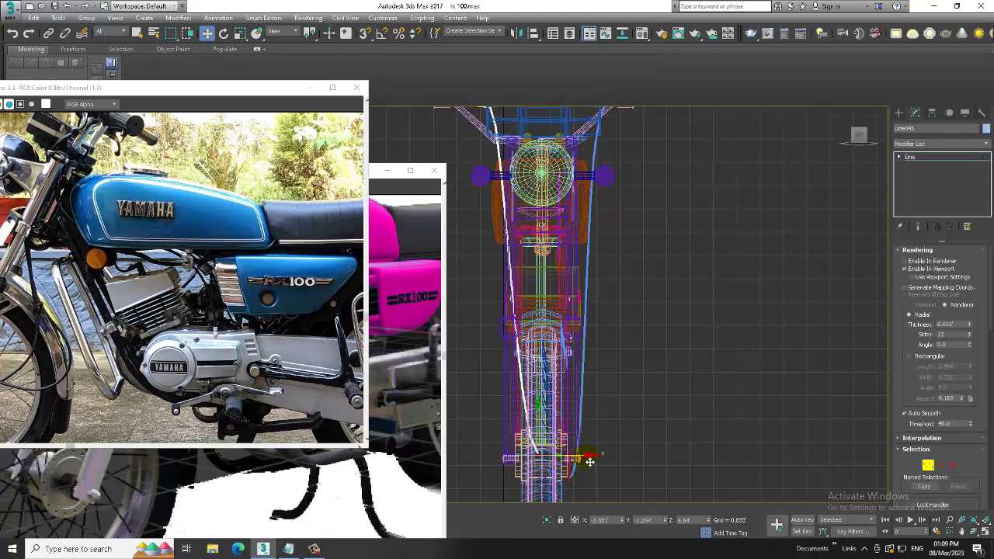
left_click_drag(589, 461, 574, 461)
middle_click_drag(670, 308, 674, 322)
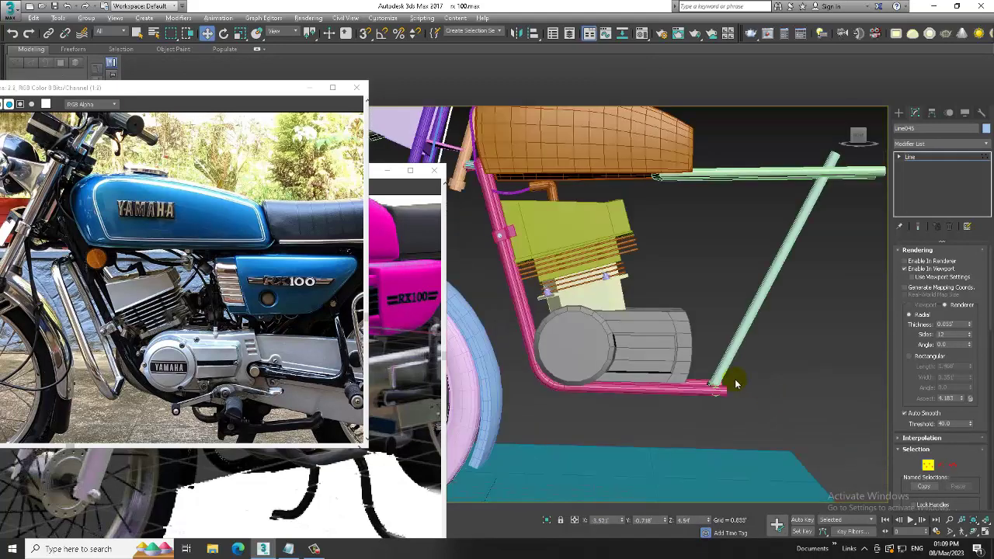
scroll(730, 380, "down", 5)
Zoom to the cylinder head, check the reference photo, and open Geometry > Standard Primitives
scroll(731, 380, "up", 3)
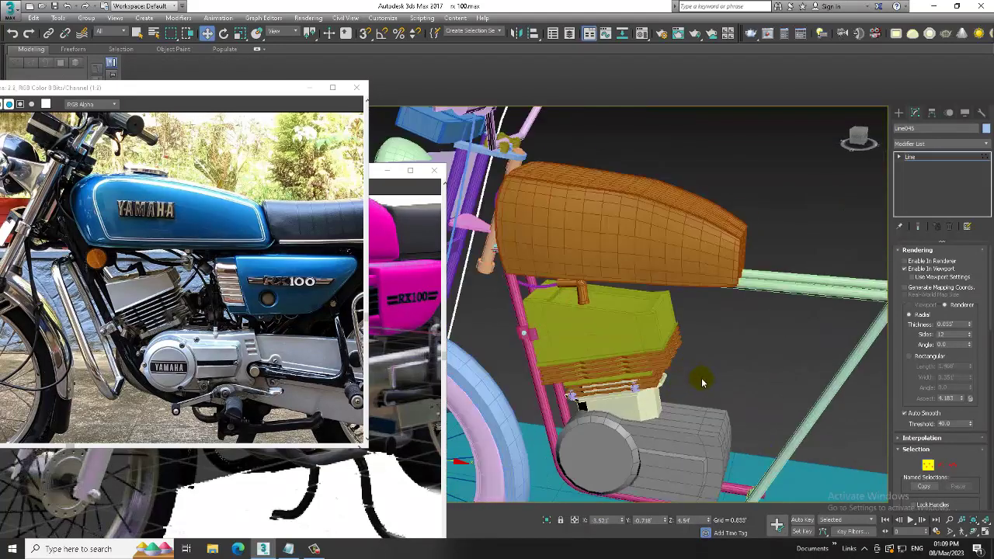
middle_click_drag(705, 349, 690, 350)
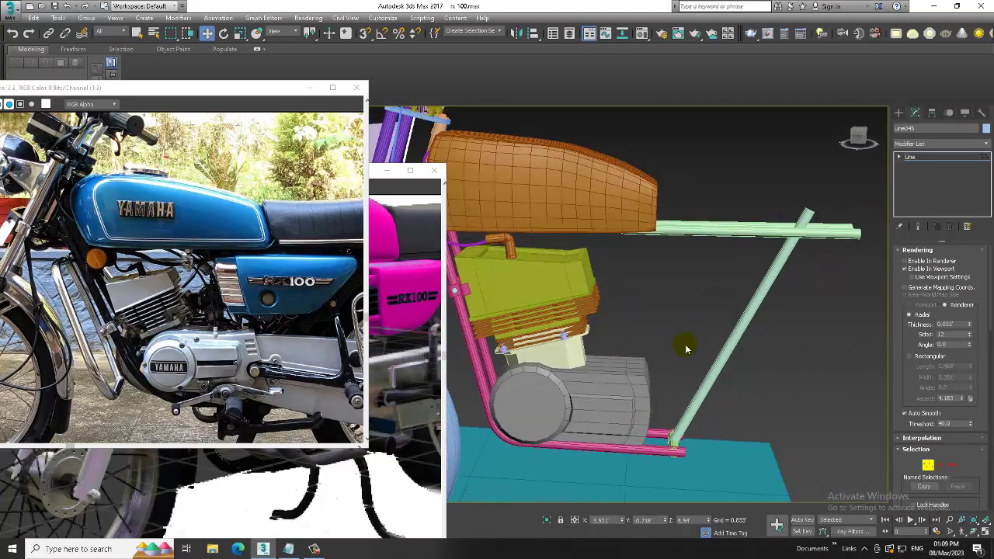
middle_click_drag(685, 344, 685, 339, "alt")
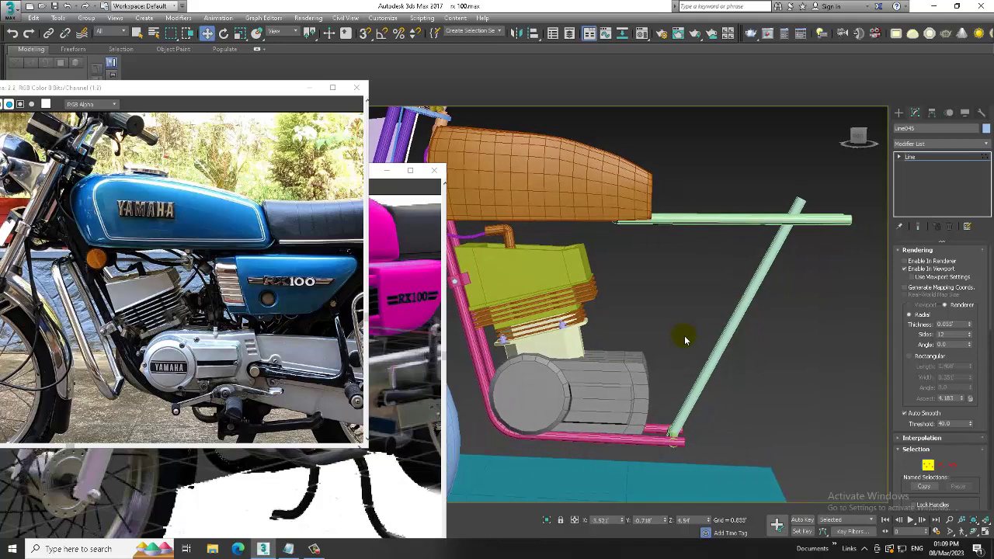
middle_click_drag(268, 401, 184, 357)
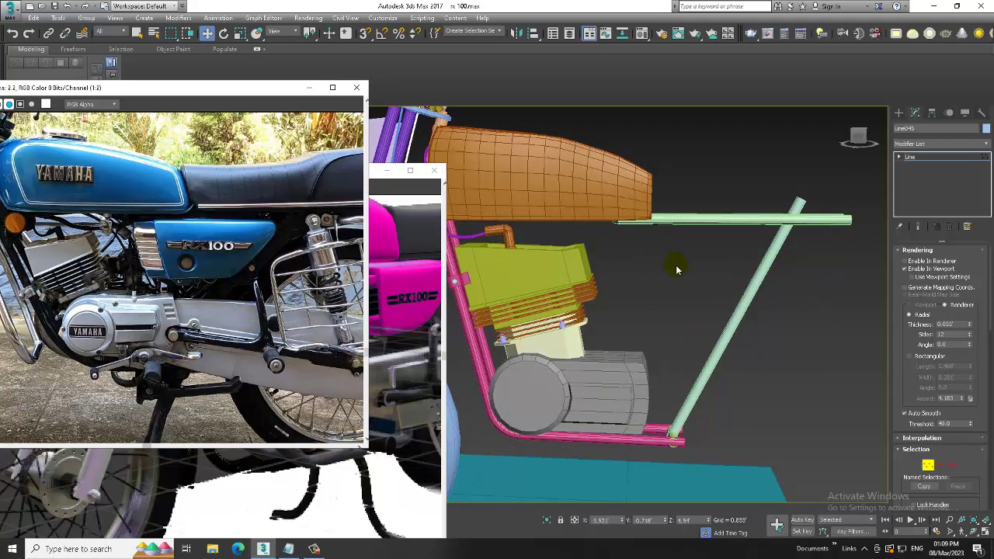
scroll(173, 294, "up", 1)
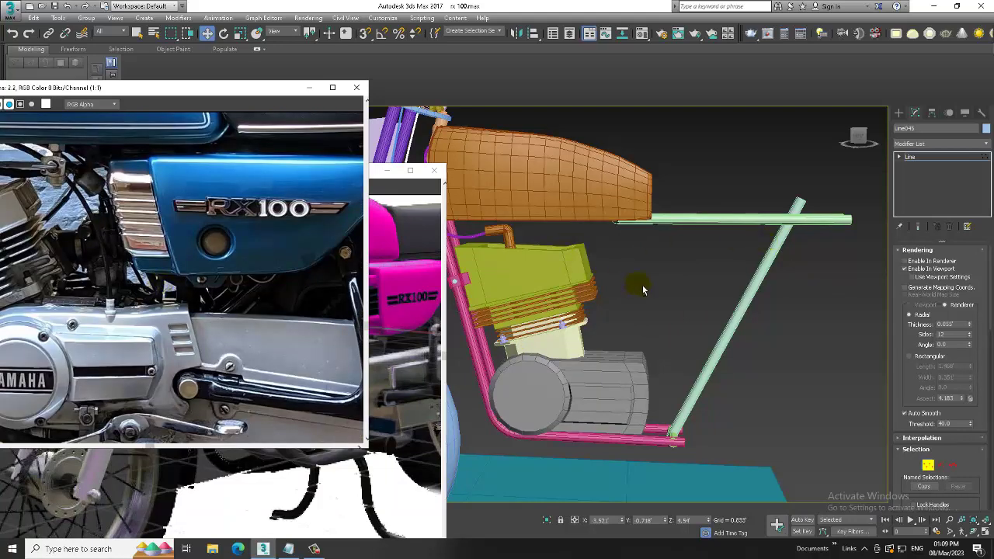
mouse_move(642, 289)
middle_mouse_down("alt")
mouse_move(596, 289)
mouse_move(838, 284)
mouse_move(652, 308)
middle_mouse_up("alt")
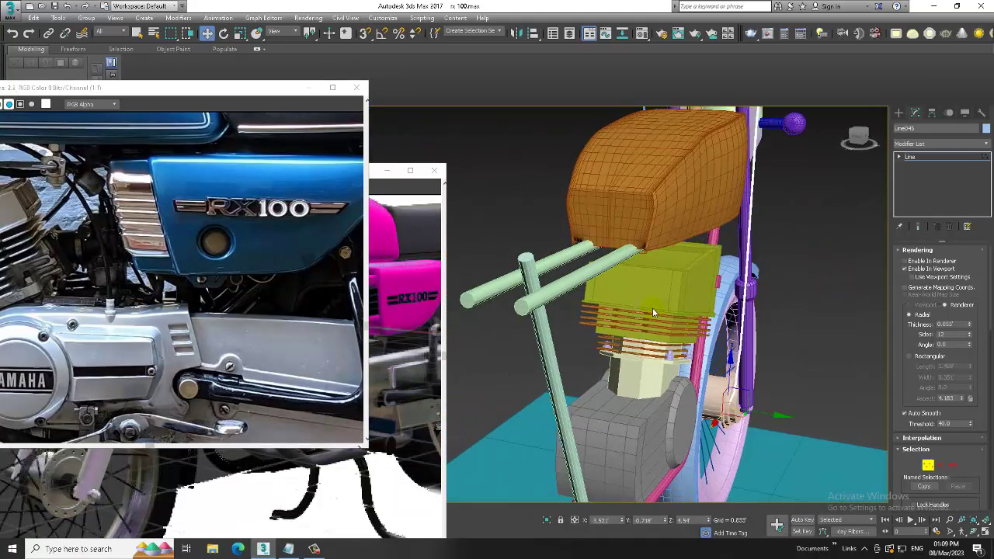
scroll(649, 298, "up", 2)
scroll(644, 301, "up", 2)
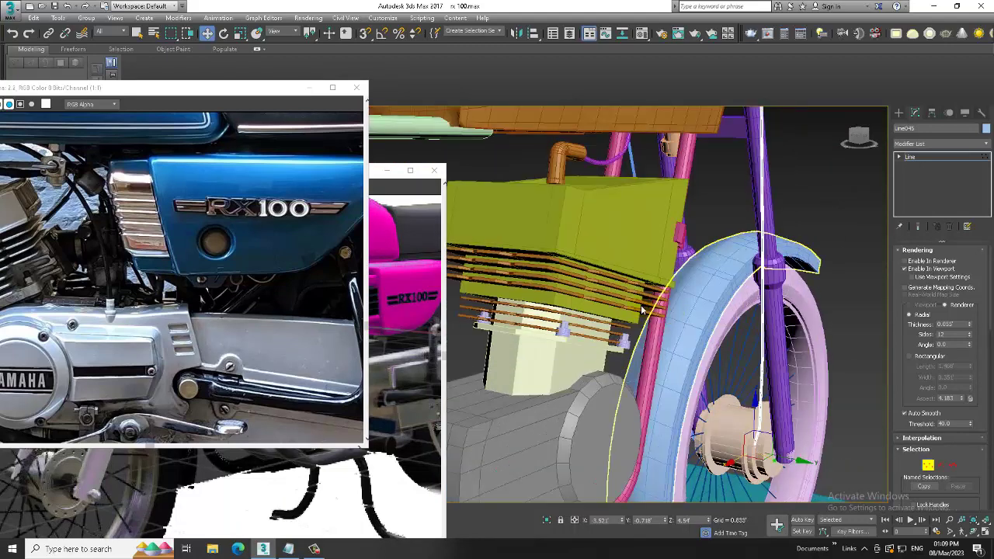
scroll(641, 304, "up", 2)
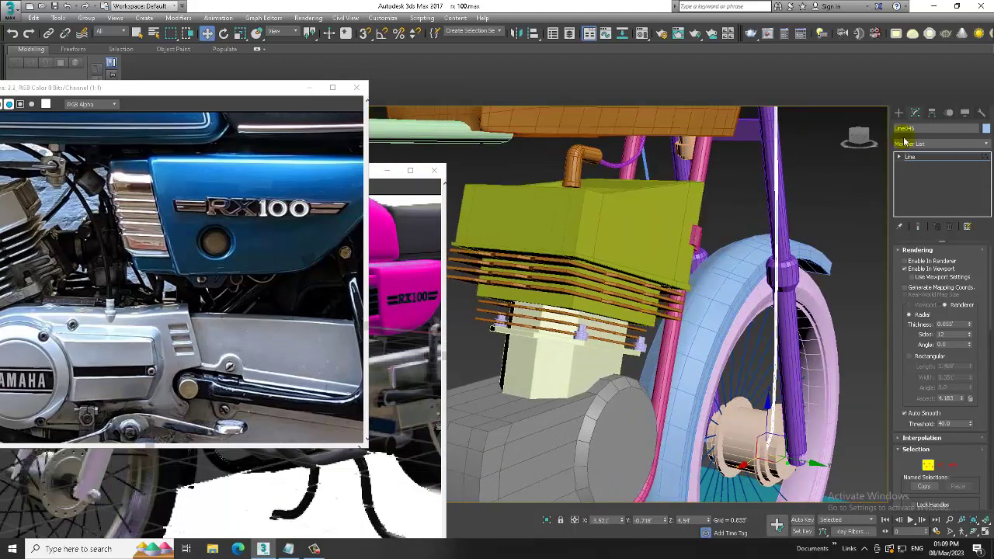
left_click(898, 112)
left_click(899, 129)
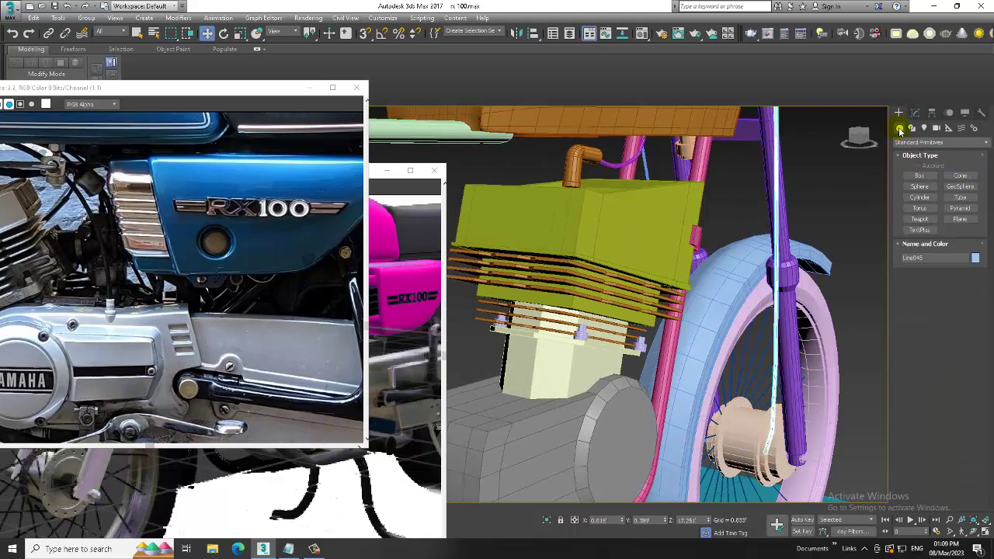
With AutoGrid on, draw Box004 on the green engine block and move it down the engine side
left_click(921, 177)
left_click(919, 165)
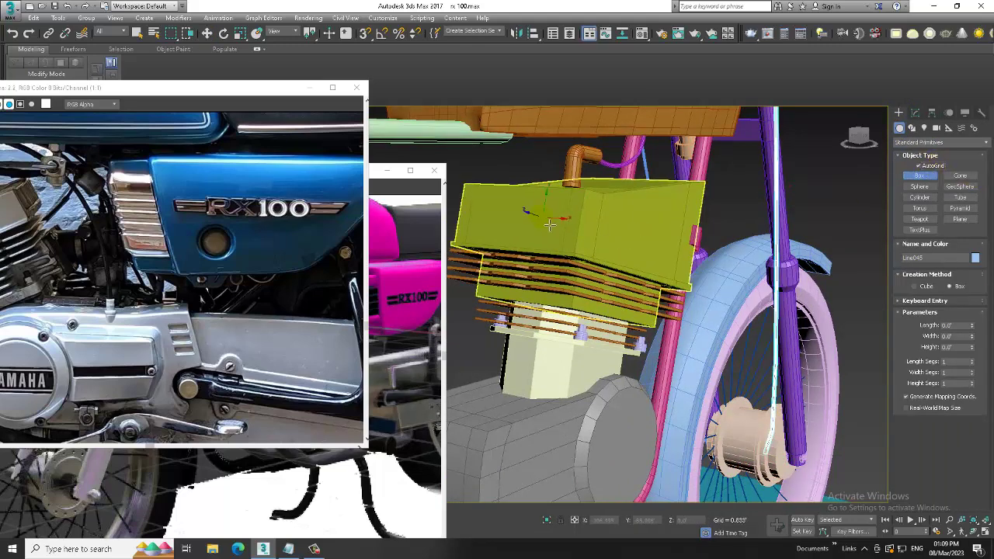
mouse_move(531, 208)
left_mouse_down()
mouse_move(570, 260)
mouse_move(559, 265)
left_mouse_up()
left_click(550, 266)
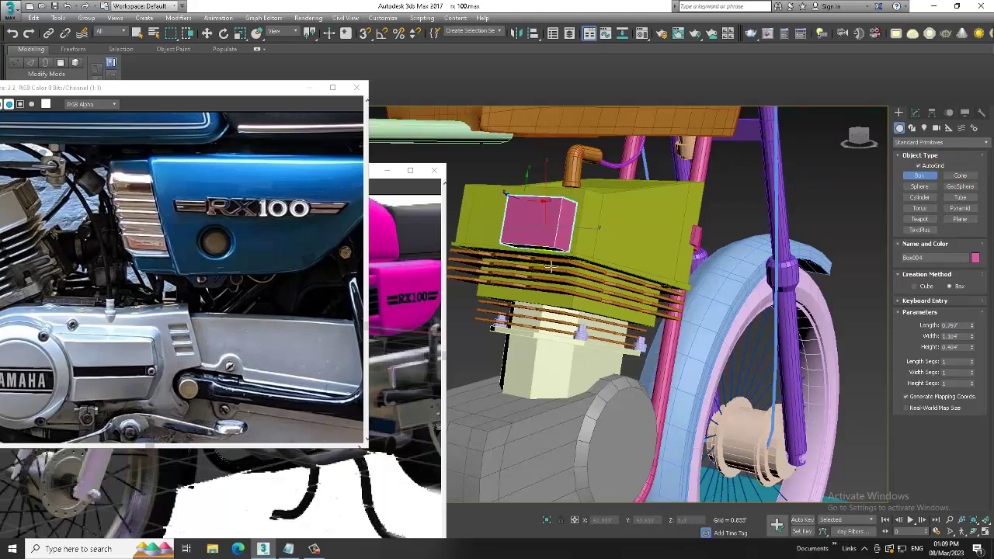
key("w")
middle_click_drag(549, 266, 606, 226, "alt")
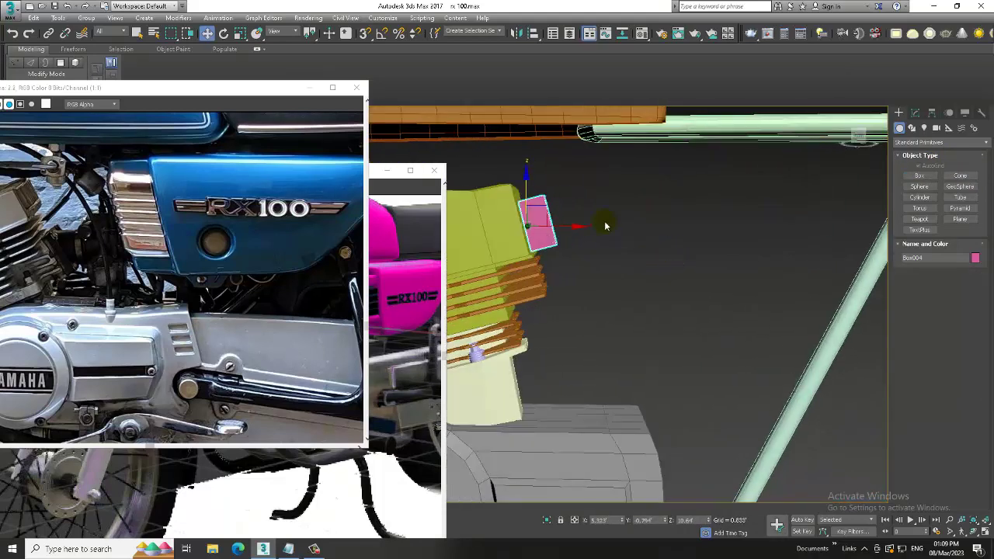
left_click_drag(533, 201, 534, 292)
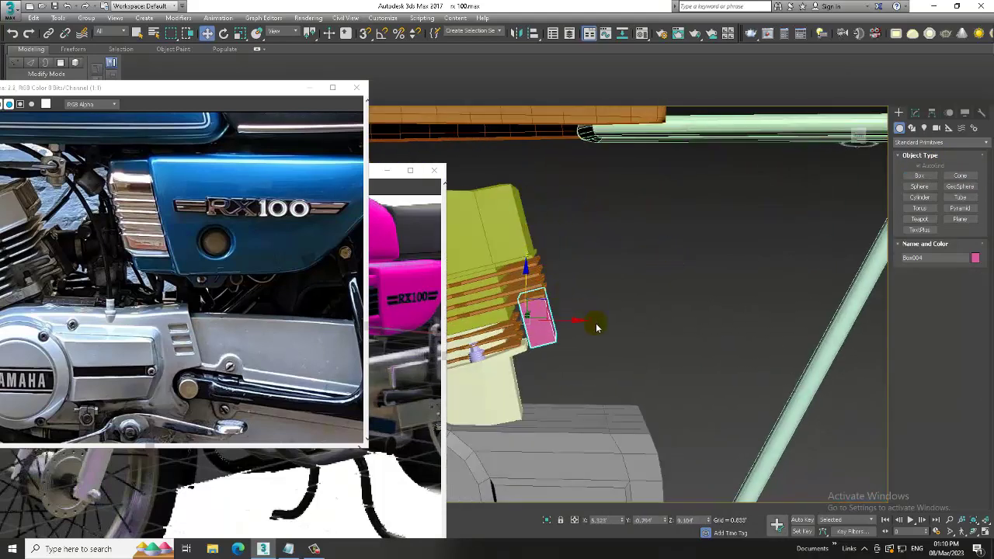
Convert the pink box Box004 to an Editable Poly
mouse_move(659, 317)
middle_mouse_down("alt")
mouse_move(568, 341)
mouse_move(499, 322)
middle_mouse_up("alt")
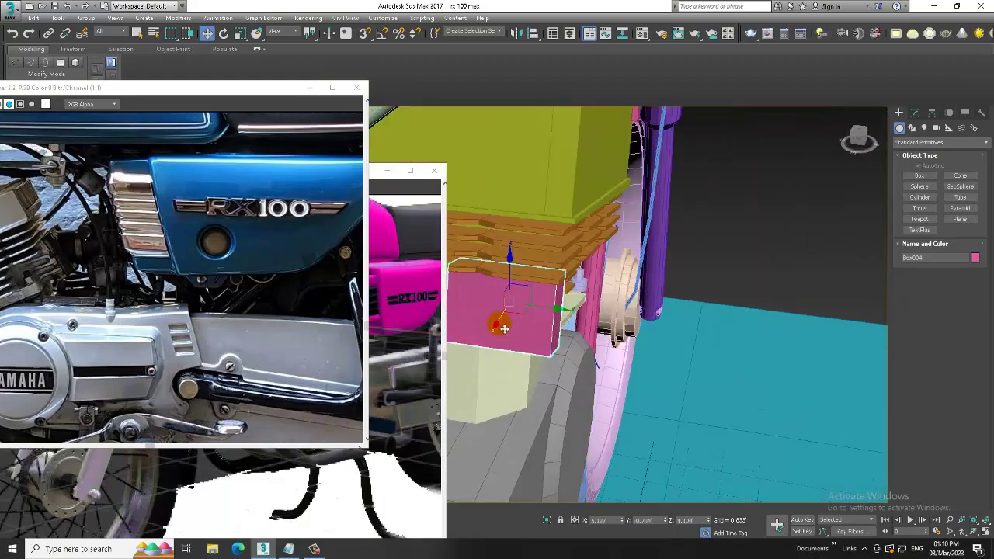
right_click(497, 322)
left_click(590, 441)
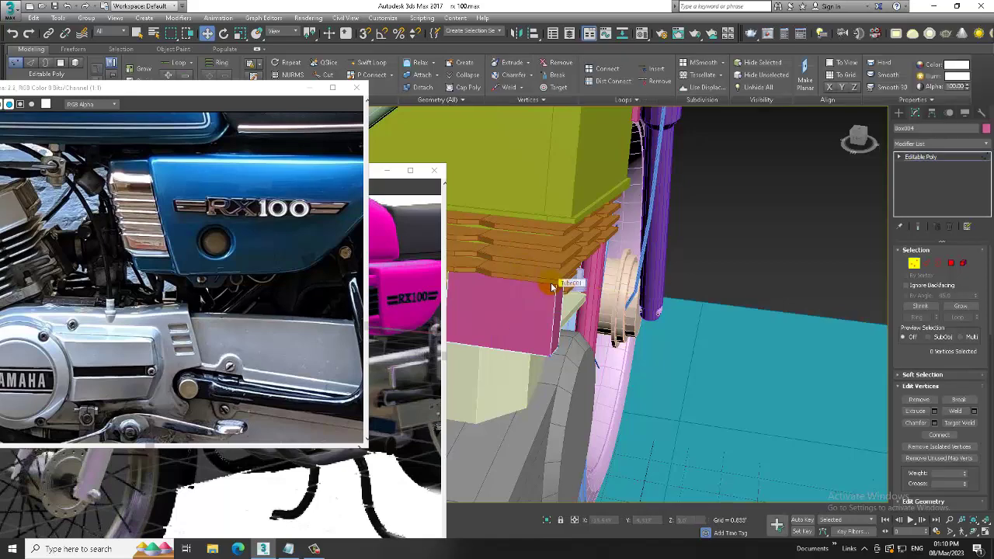
Select four of the box's vertices in wireframe and shift them to fit the engine
key("F3")
middle_click_drag(553, 288, 524, 244, "alt")
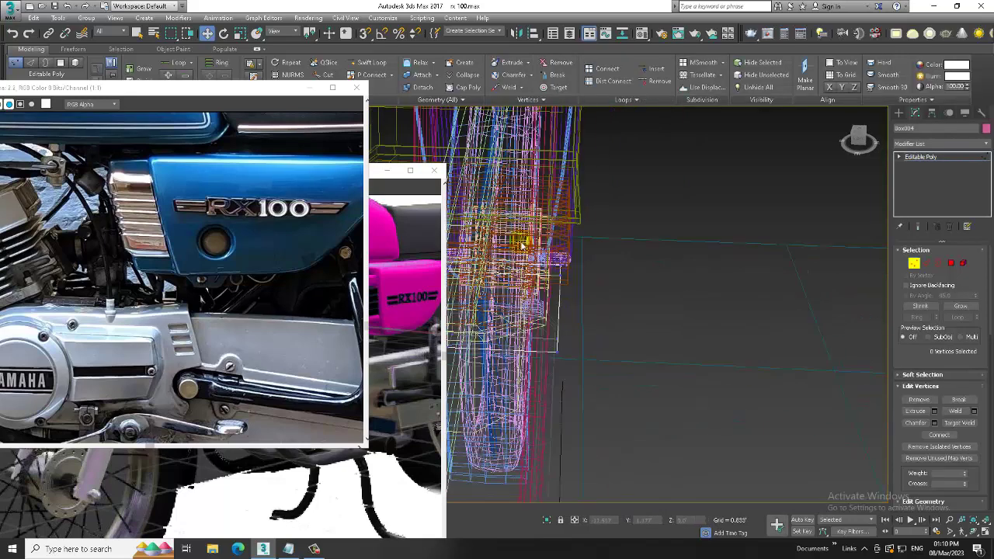
left_click_drag(520, 244, 678, 432)
key("F3")
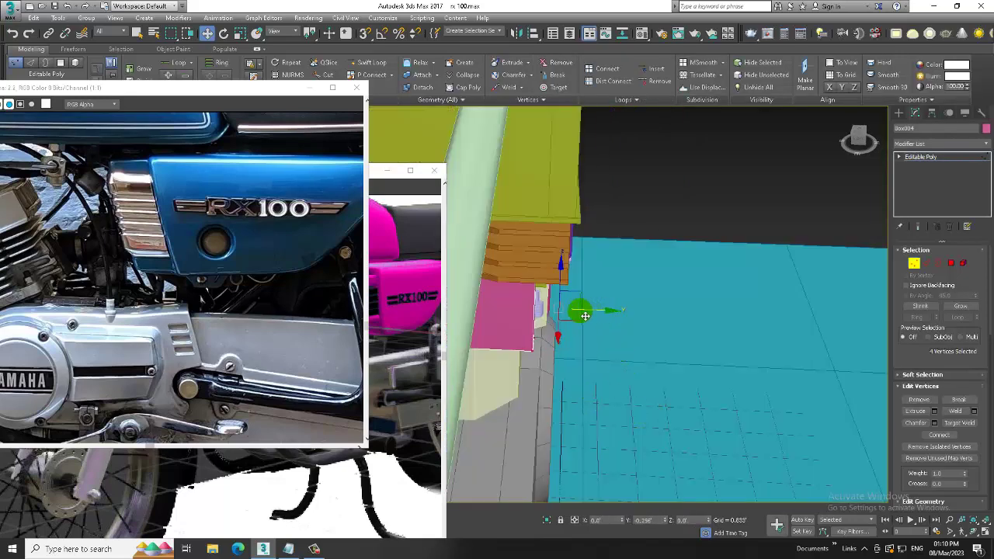
mouse_move(561, 317)
middle_mouse_down("alt")
mouse_move(604, 300)
mouse_move(568, 288)
middle_mouse_up("alt")
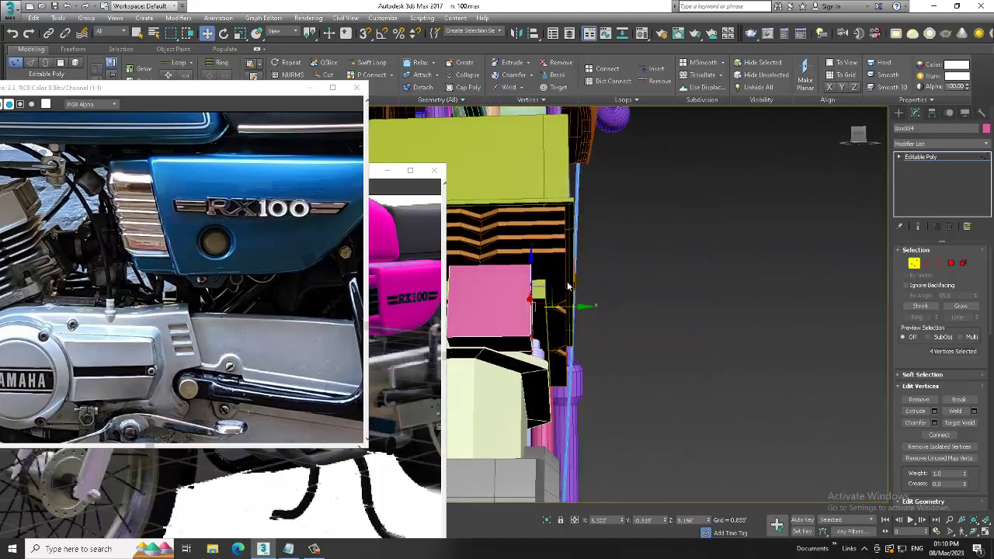
left_click_drag(576, 309, 618, 319)
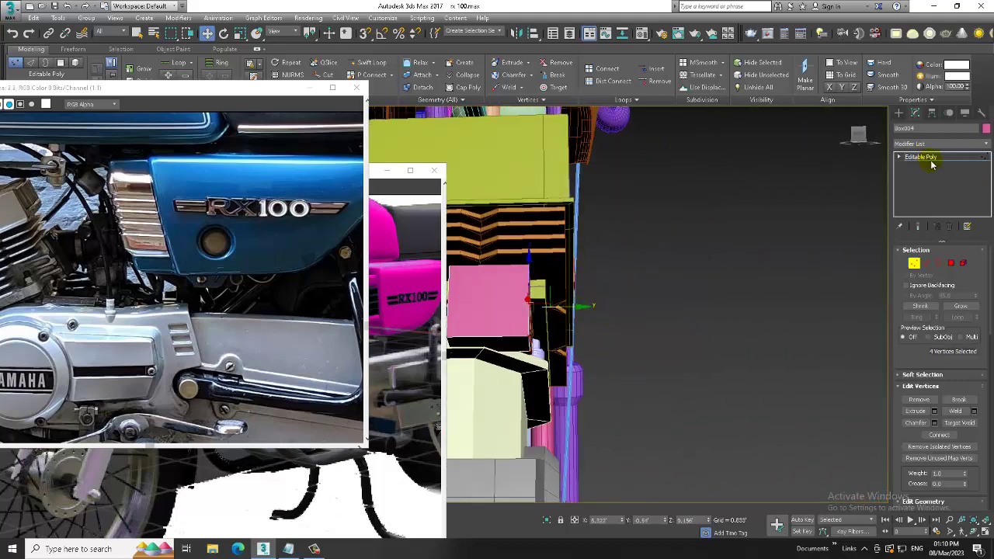
left_click(932, 163)
Zoom out, clear the selection, and select the grey engine cylinder
middle_click_drag(542, 318, 647, 305, "alt")
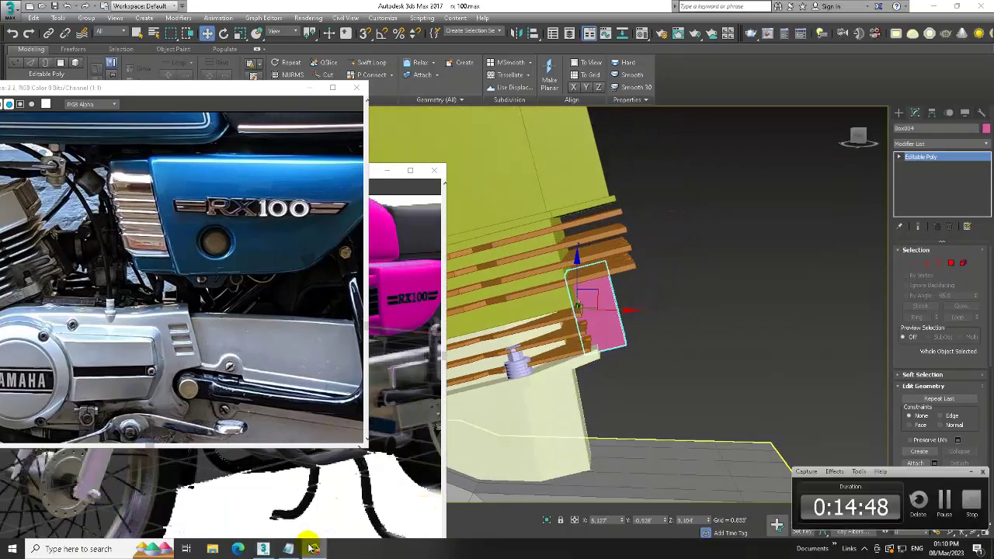
scroll(621, 357, "down", 5)
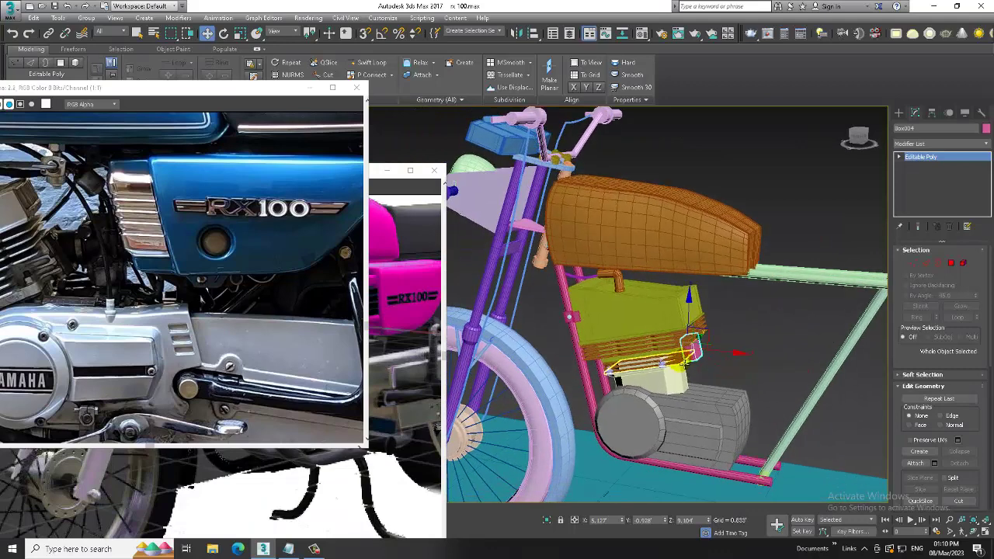
scroll(689, 351, "down", 1)
middle_click_drag(689, 351, 684, 362, "alt")
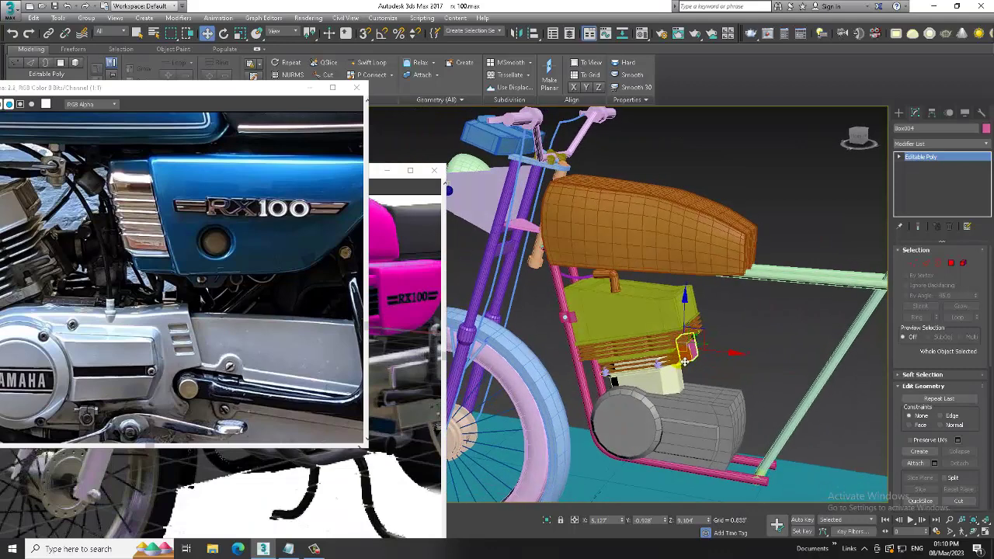
left_click(780, 331)
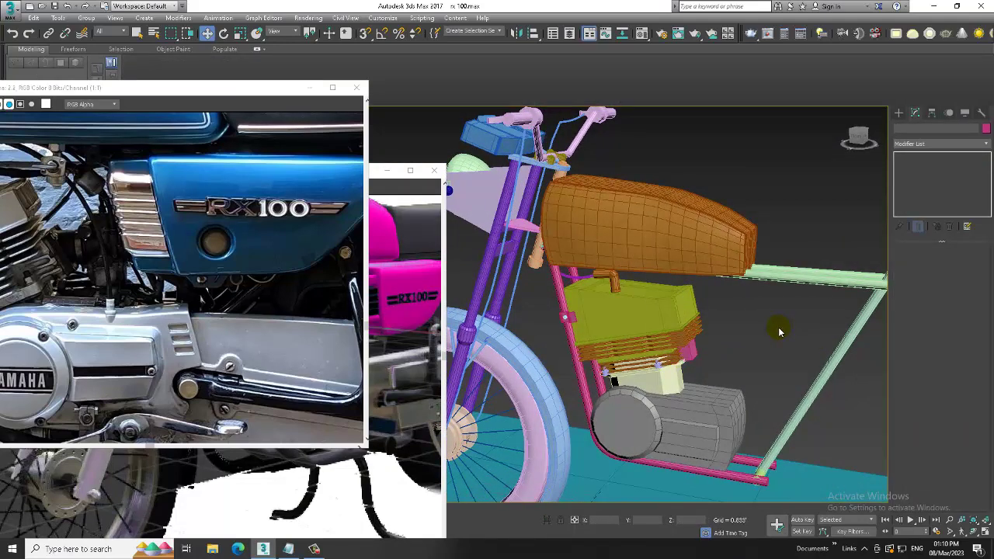
left_click(629, 431)
Deselect the engine cylinder and append 'Thanks for Watching' and 'Continue to Next Part' to the tutorial notes
key("ctrl+d")
left_click(288, 549)
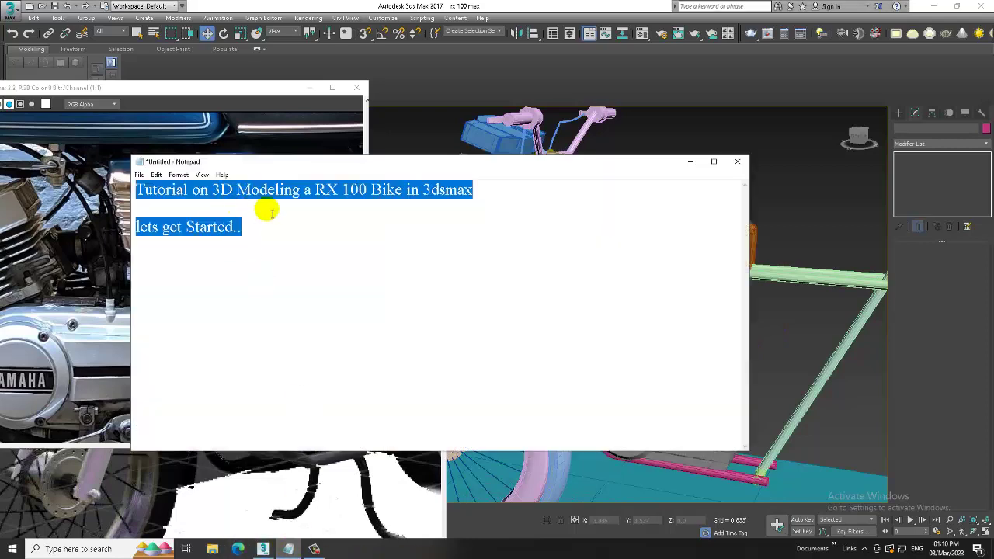
left_click(298, 236)
key("Return")
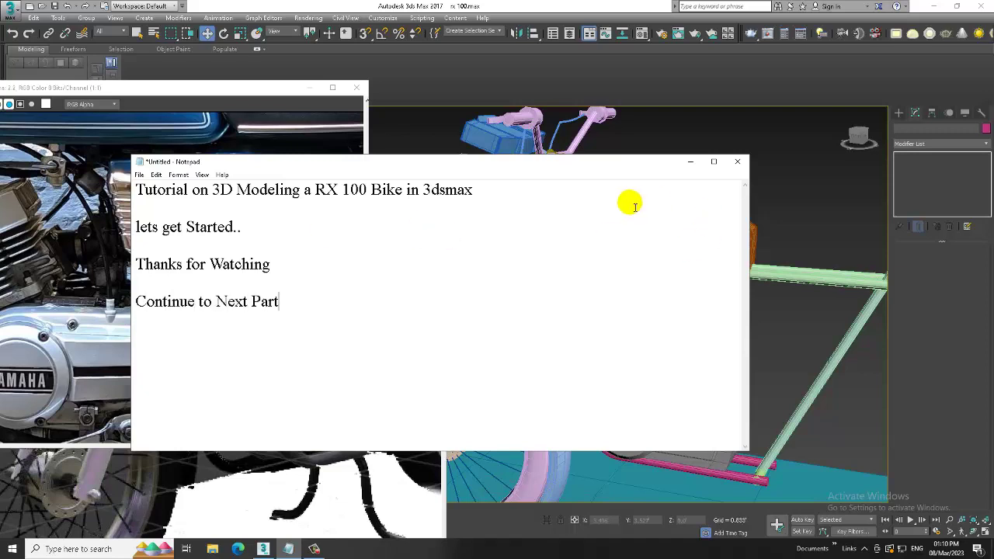
Minimise the notes and bring the pink Yamaha reference image back to the front
left_click(690, 162)
scroll(698, 233, "down", 3)
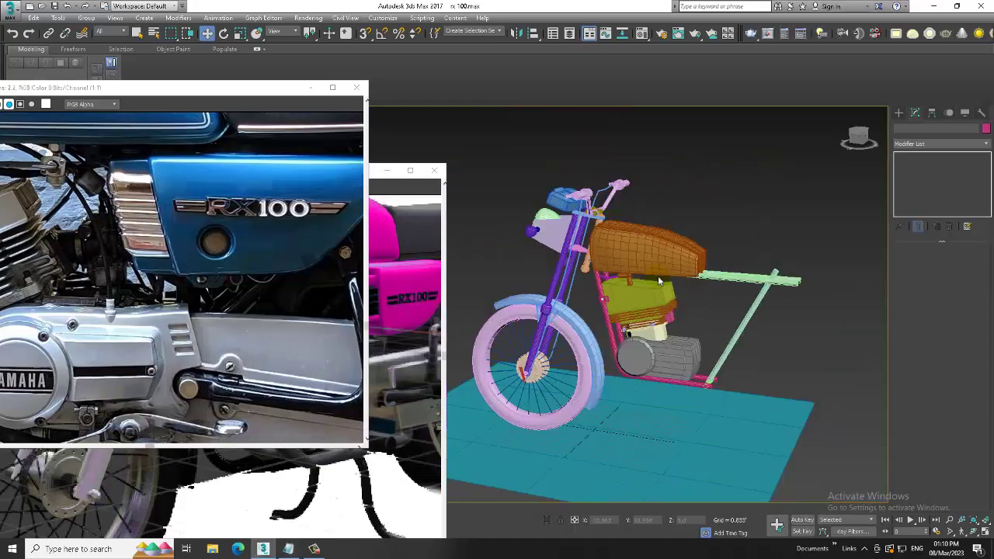
left_click(411, 288)
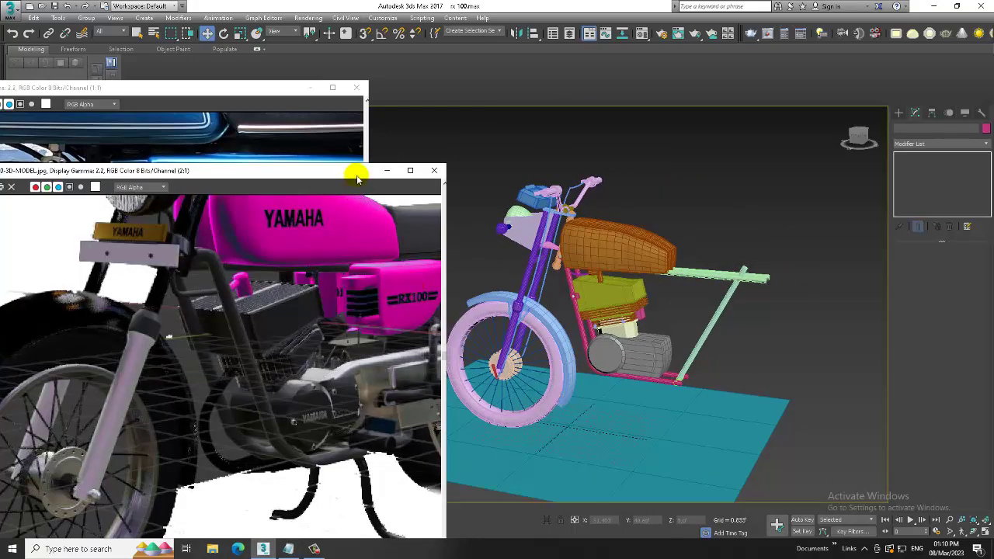